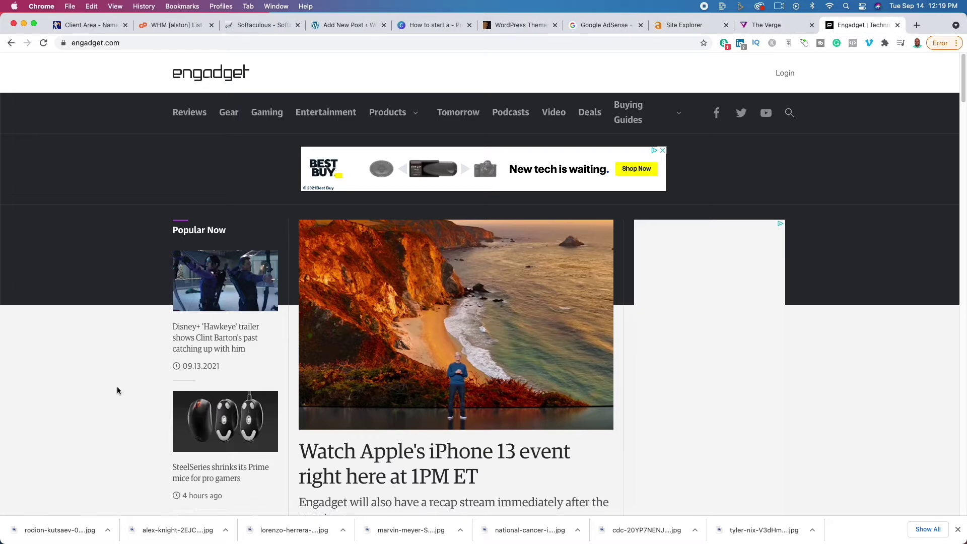
Step: Examine the Engadget and The Verge homepages as examples of tech review blogs, including their articles and advertisements
scroll(196, 306, down, 7)
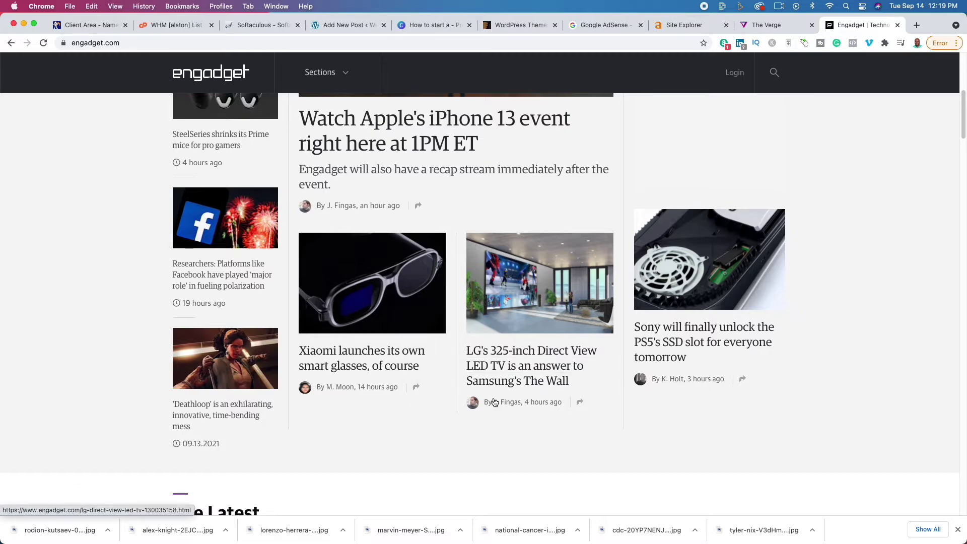
scroll(189, 382, down, 2)
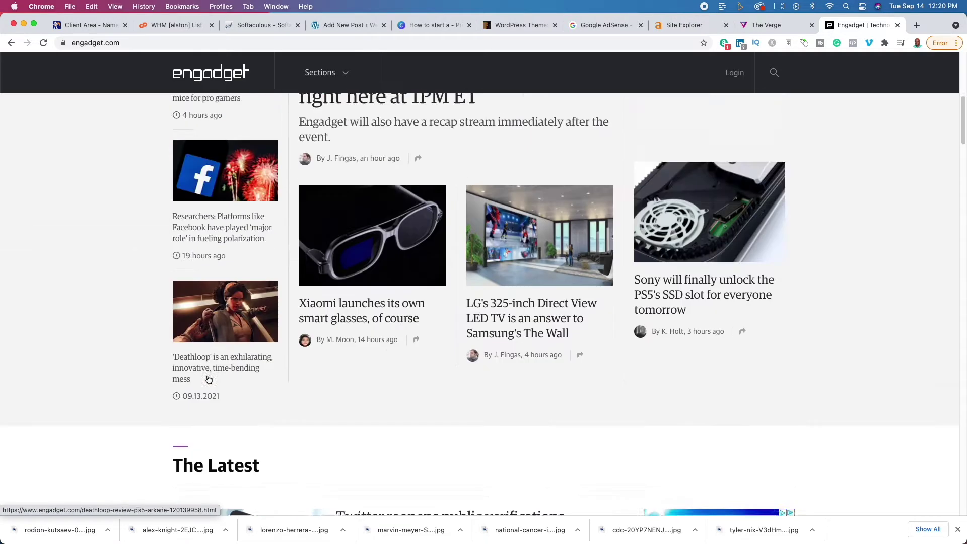
scroll(209, 380, up, 3)
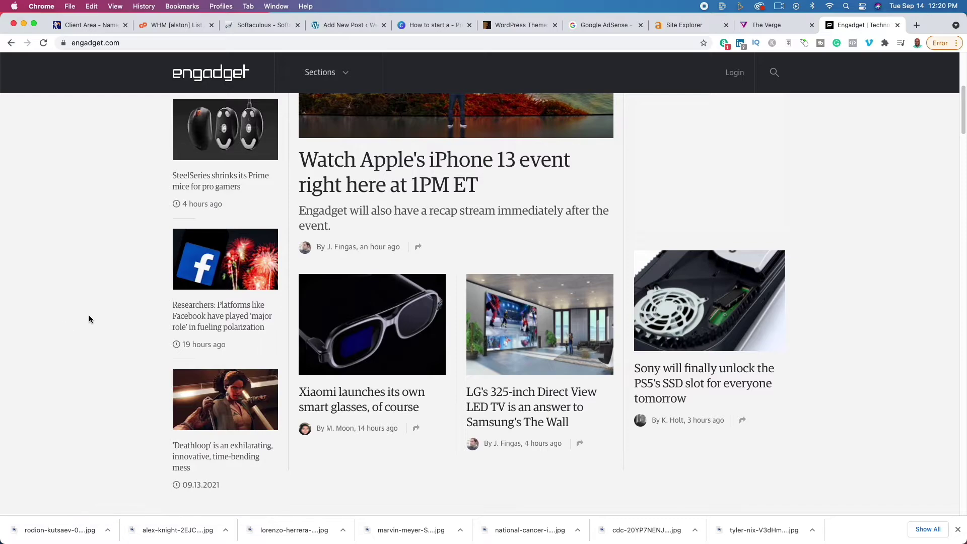
scroll(90, 319, down, 10)
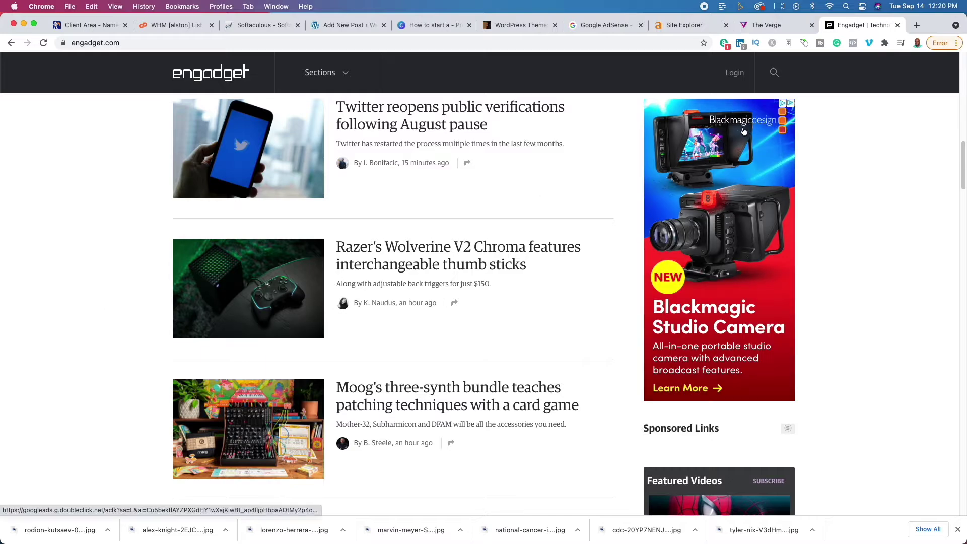
click(776, 26)
scroll(324, 266, down, 9)
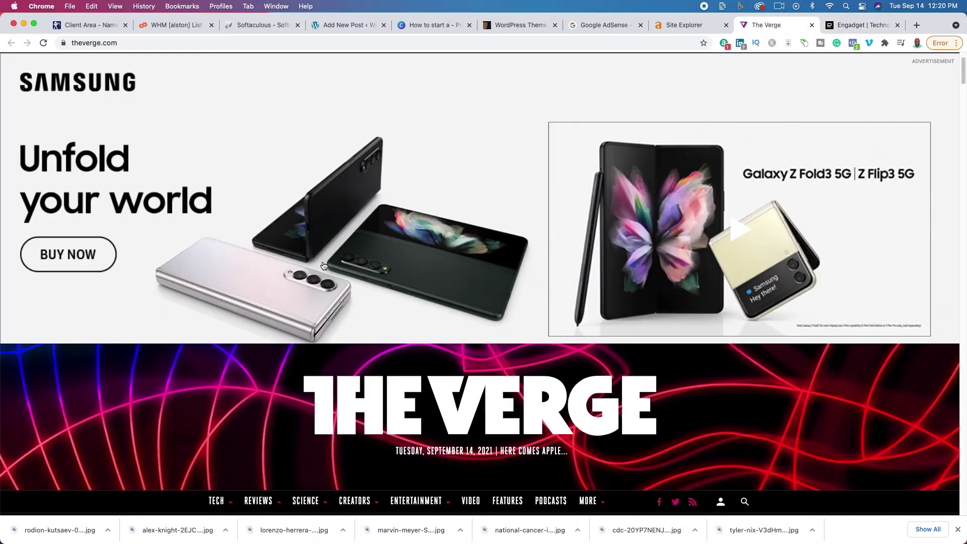
scroll(324, 265, up, 8)
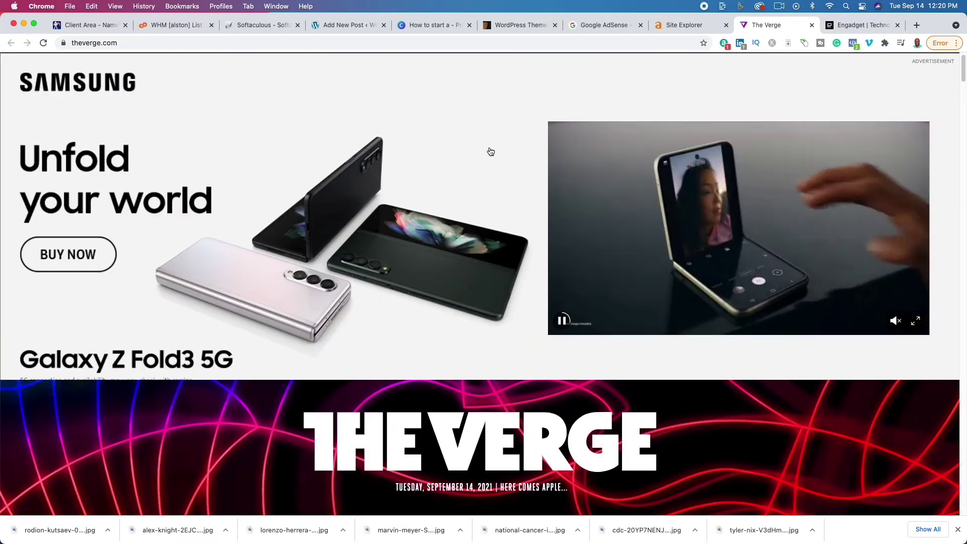
Step: Copy The Verge's web address, look it up in Ahrefs Site Explorer and open its organic keywords report
click(299, 43)
key(super+c)
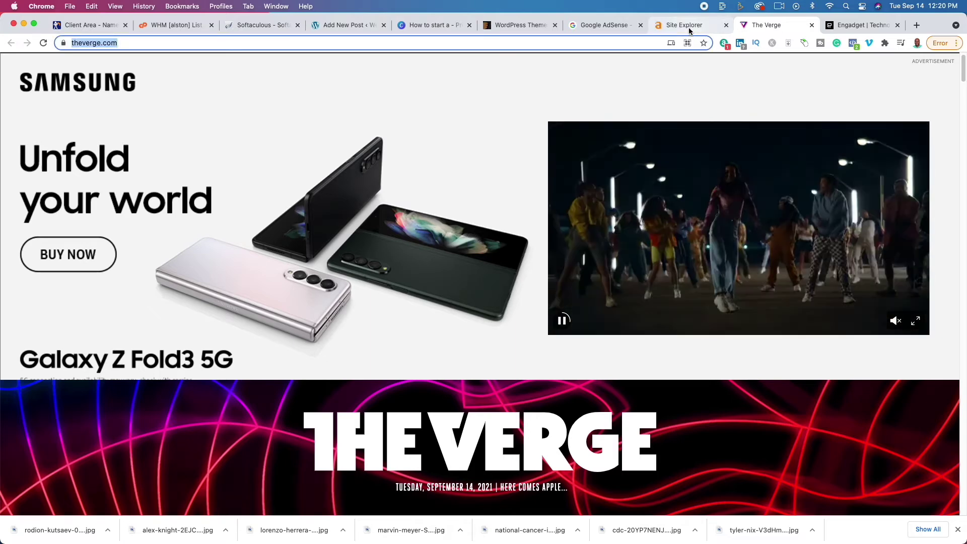
click(689, 28)
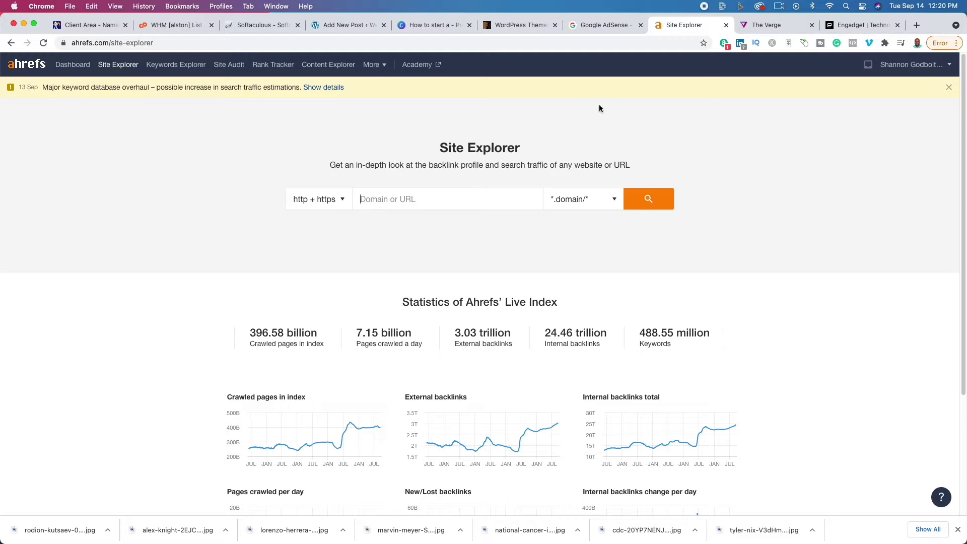
key(super+v)
key(Return)
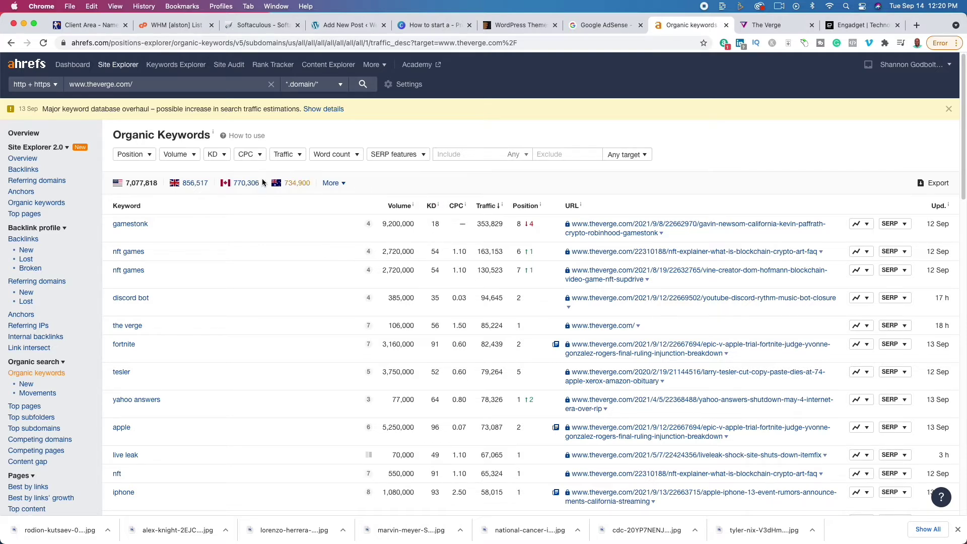
Step: Filter The Verge's organic keywords to a maximum keyword difficulty of 5 and look through the filtered list
click(221, 154)
click(246, 192)
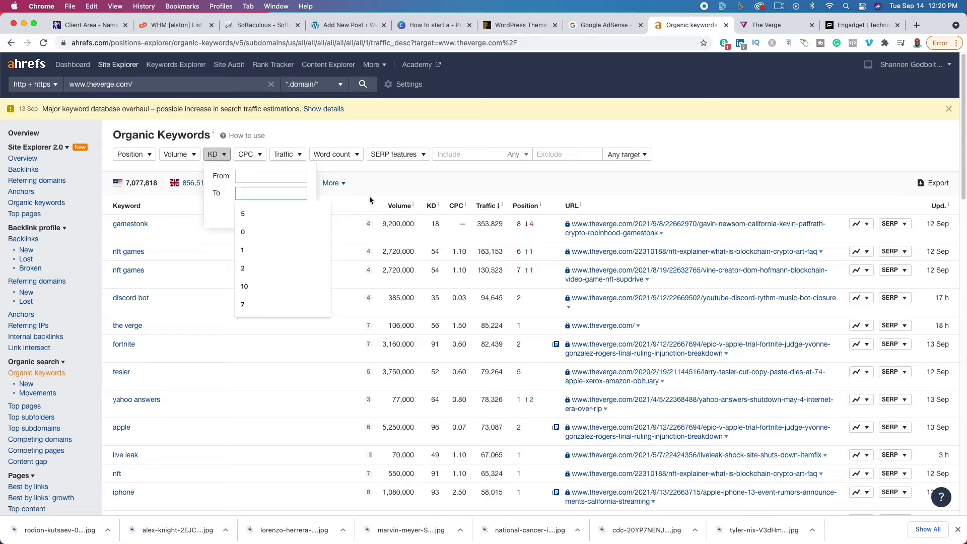
text(5)
key(Return)
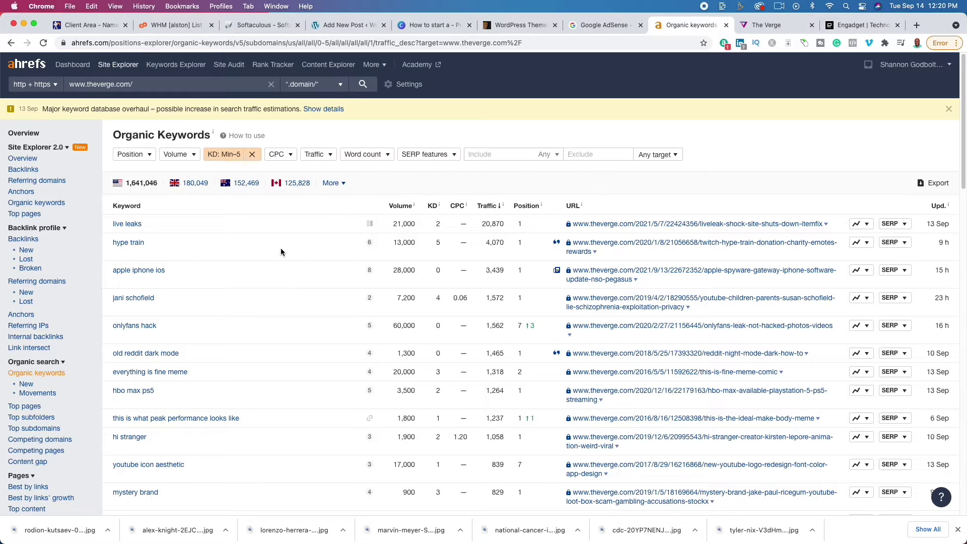
scroll(281, 252, down, 6)
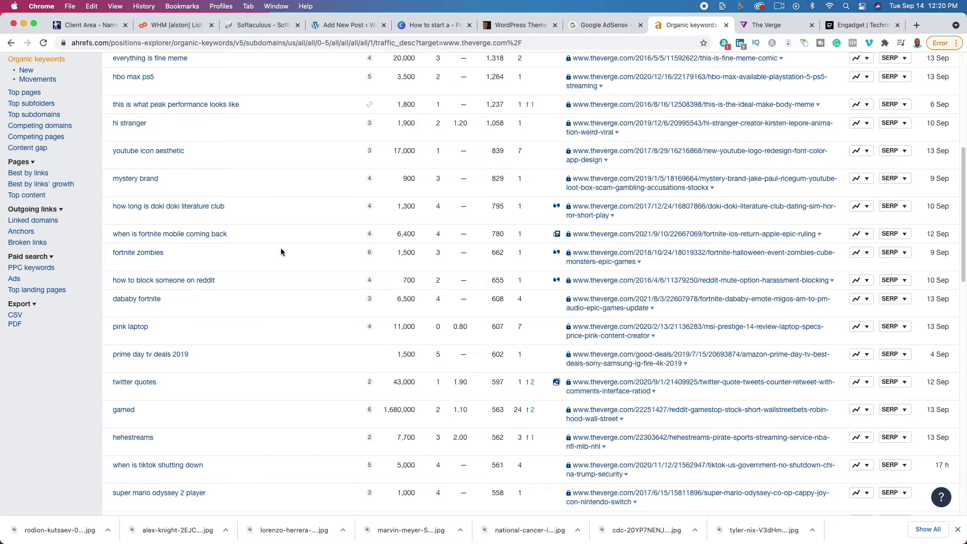
scroll(281, 252, up, 6)
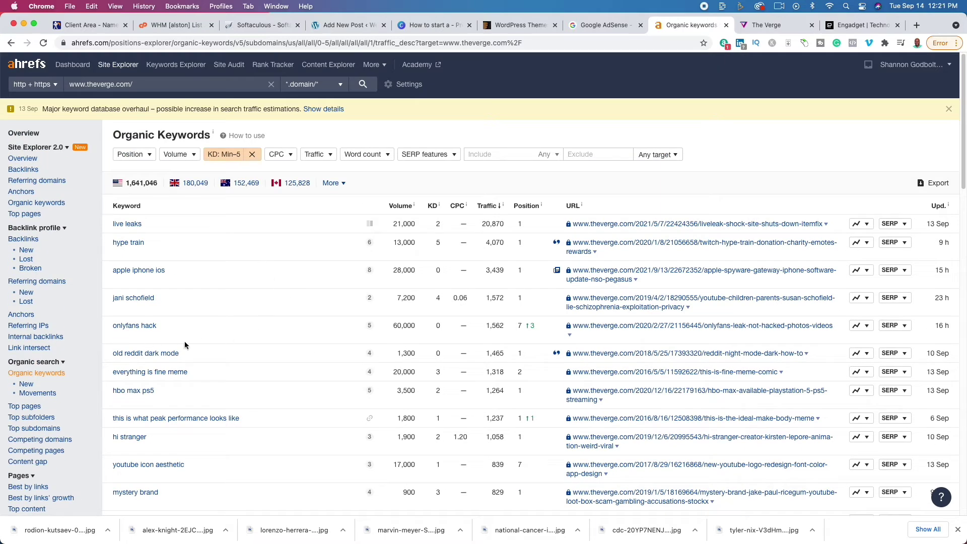
scroll(232, 373, down, 4)
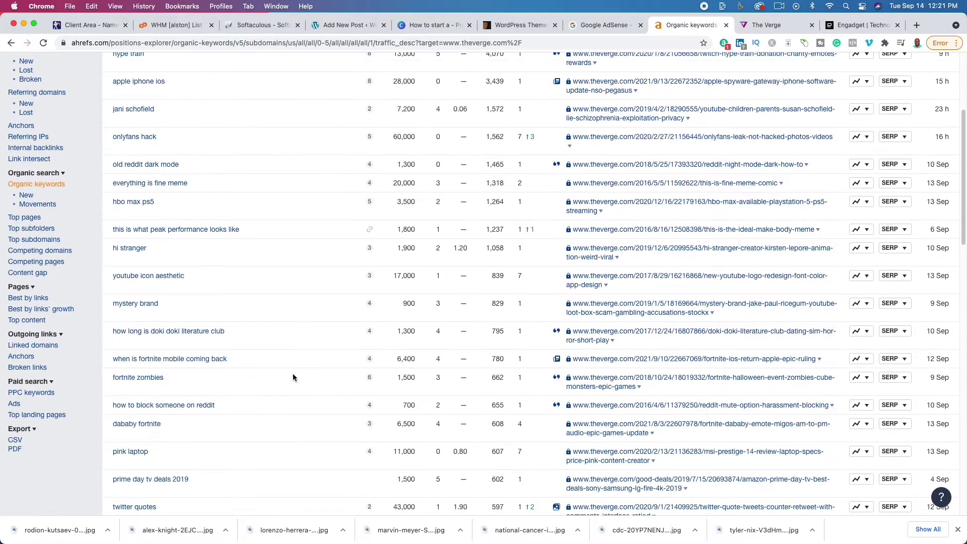
scroll(293, 377, down, 3)
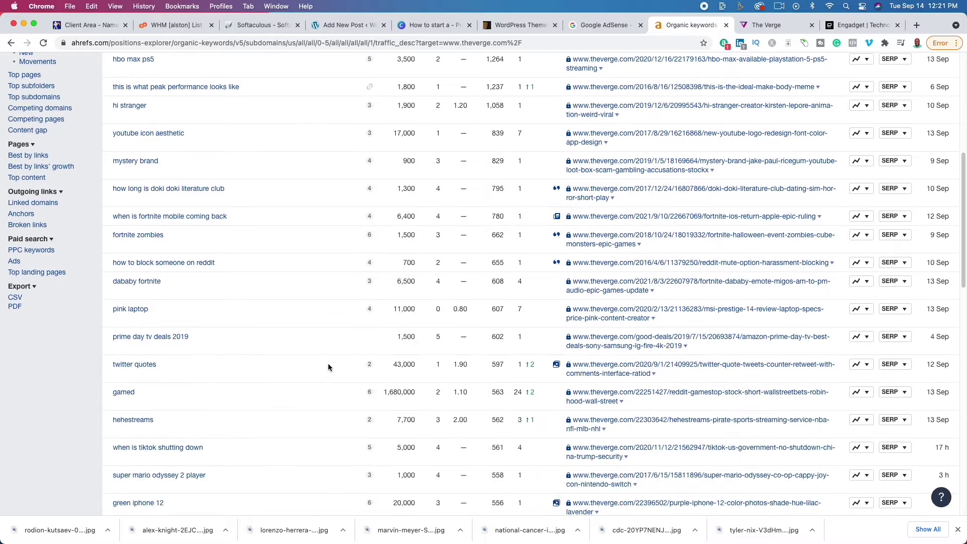
scroll(280, 339, up, 7)
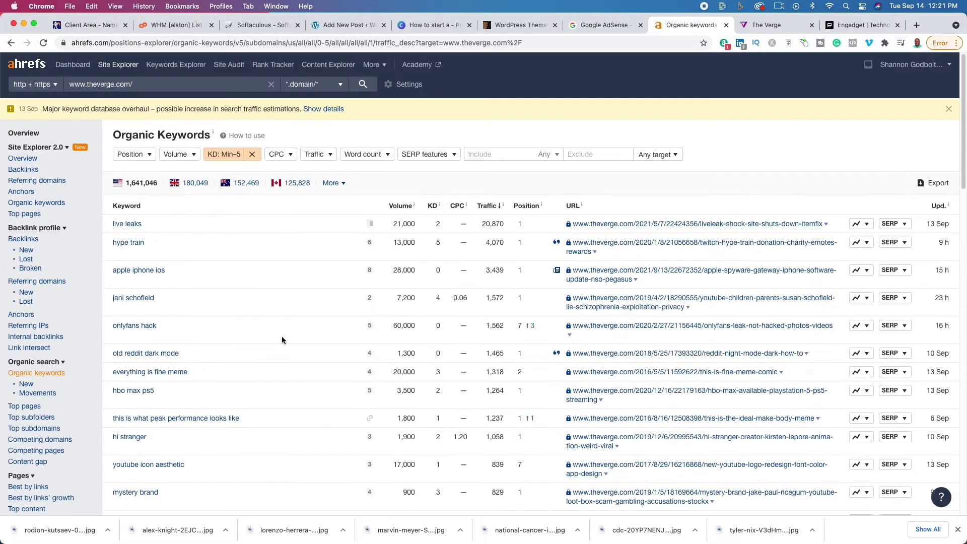
Step: Look up the keyword "review" for Google in Keywords Explorer and open its matching terms
click(169, 66)
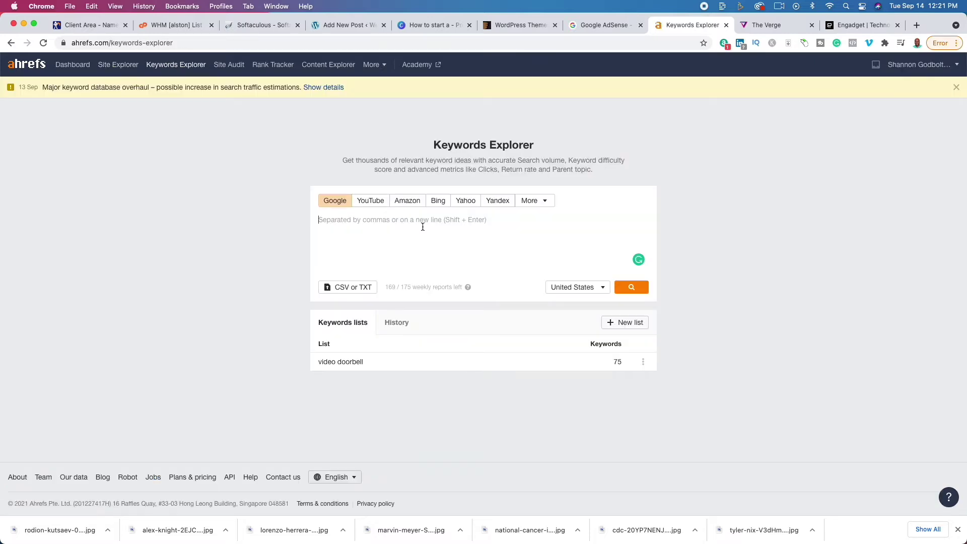
text(review)
key(Return)
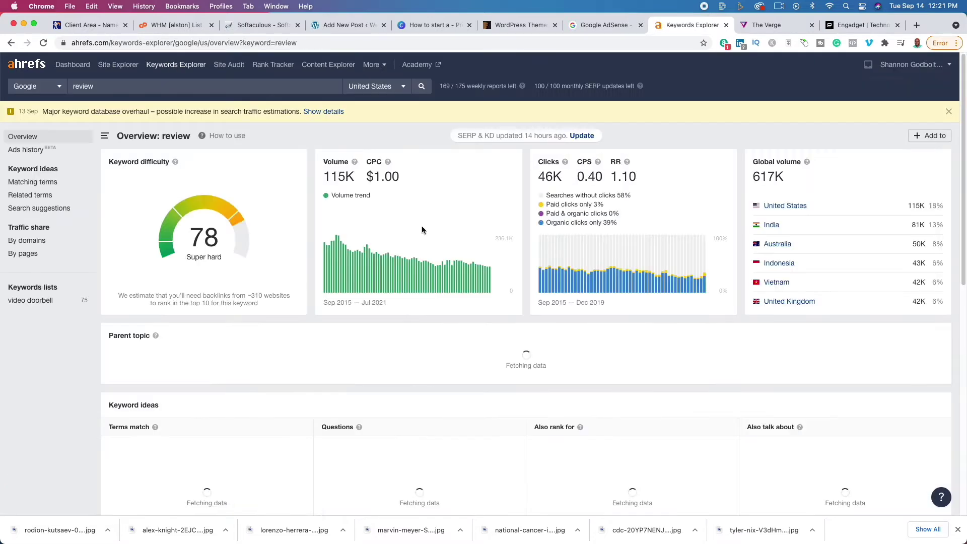
click(50, 183)
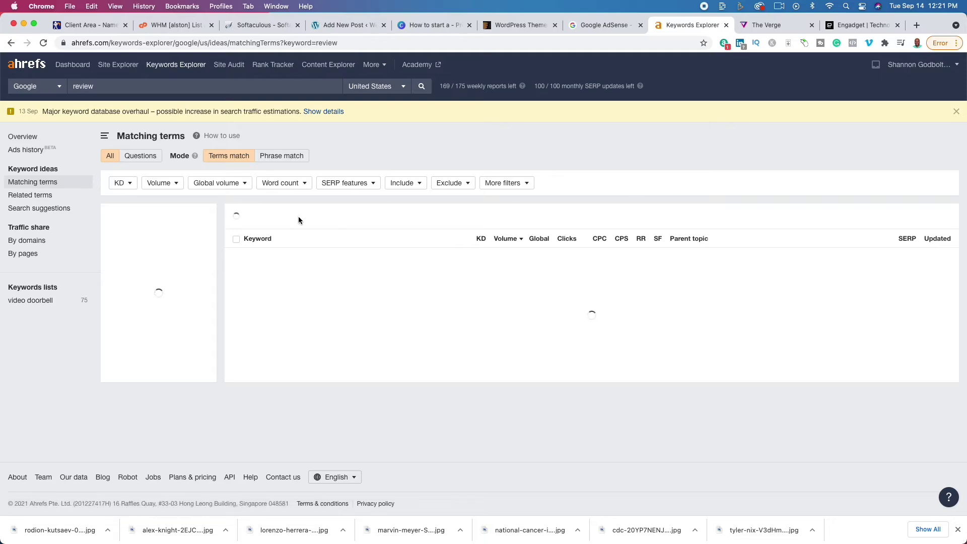
Step: Limit the matching terms for "review" to a maximum keyword difficulty of 5 and look through the results
click(119, 183)
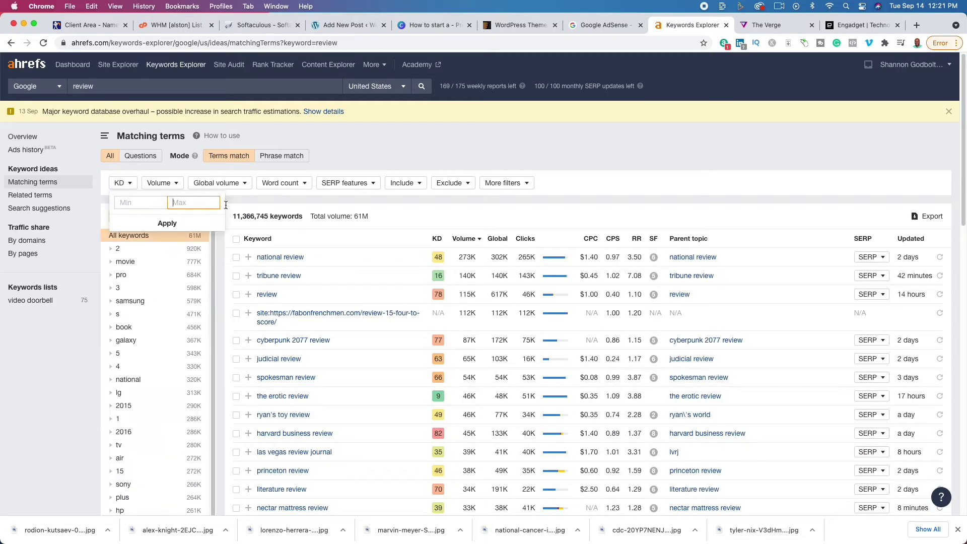
text(5)
key(Return)
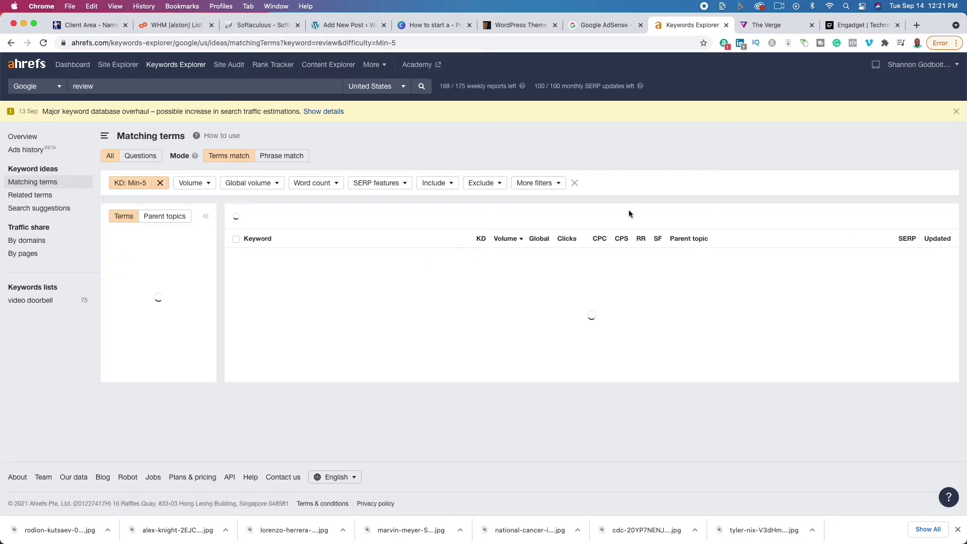
scroll(350, 286, down, 10)
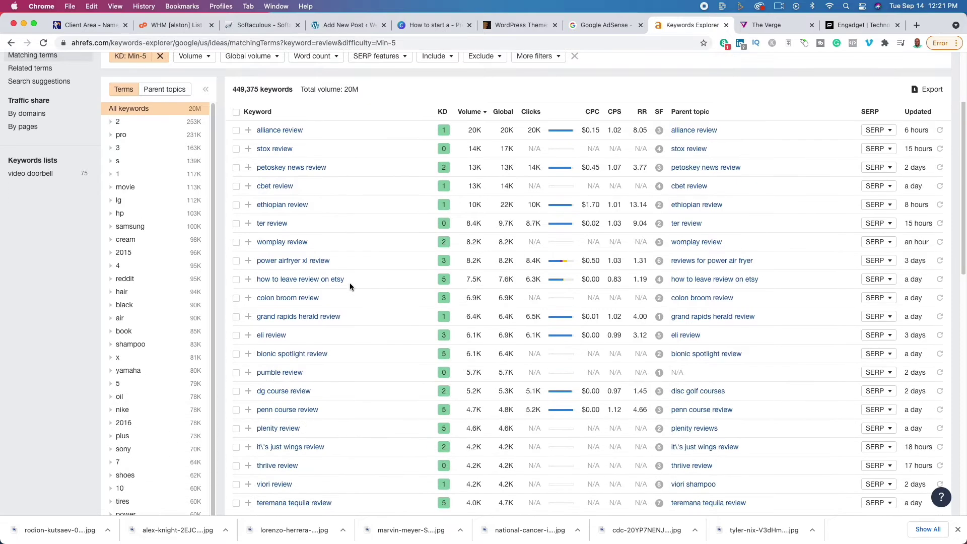
scroll(351, 286, down, 6)
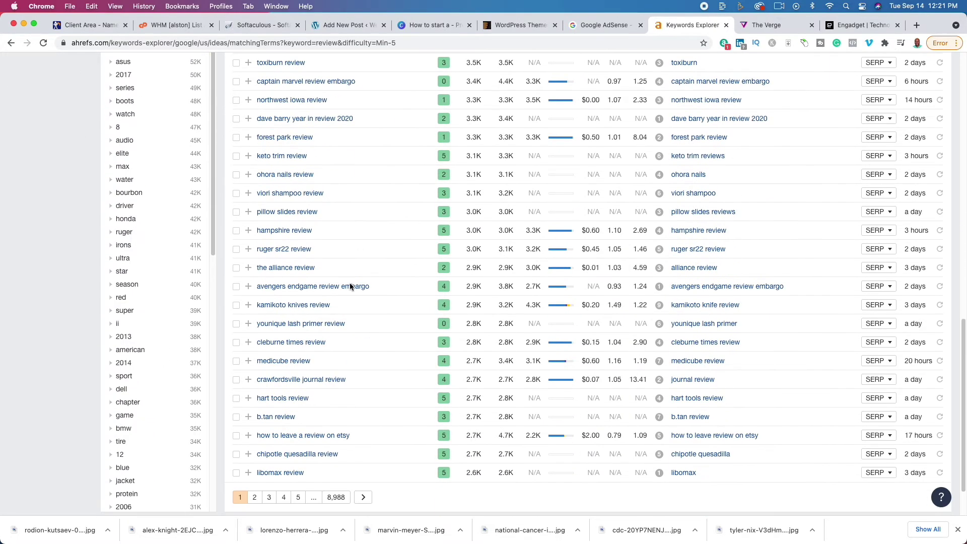
scroll(351, 287, up, 15)
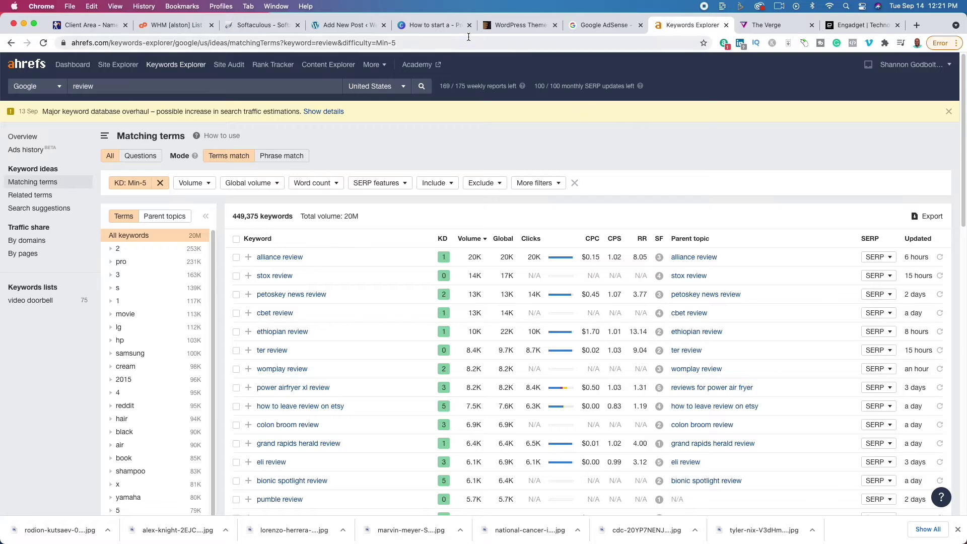
Step: View the Steps slide in the Canva presentation and The Verge's web address as a domain name example
click(430, 25)
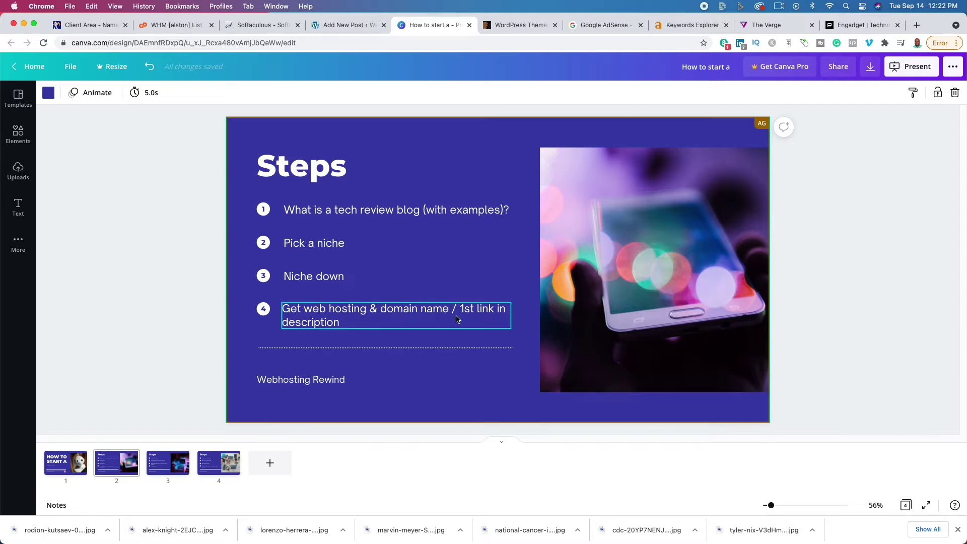
click(770, 26)
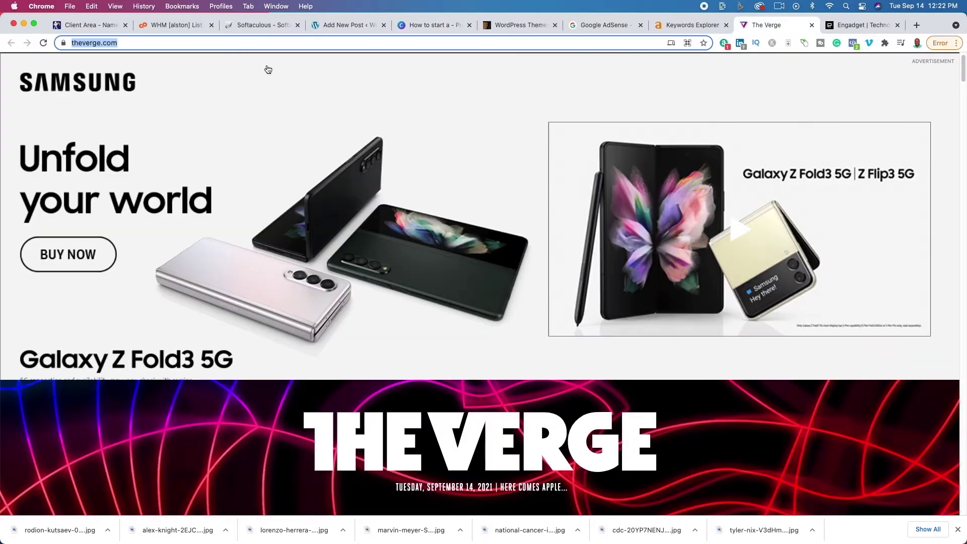
click(425, 28)
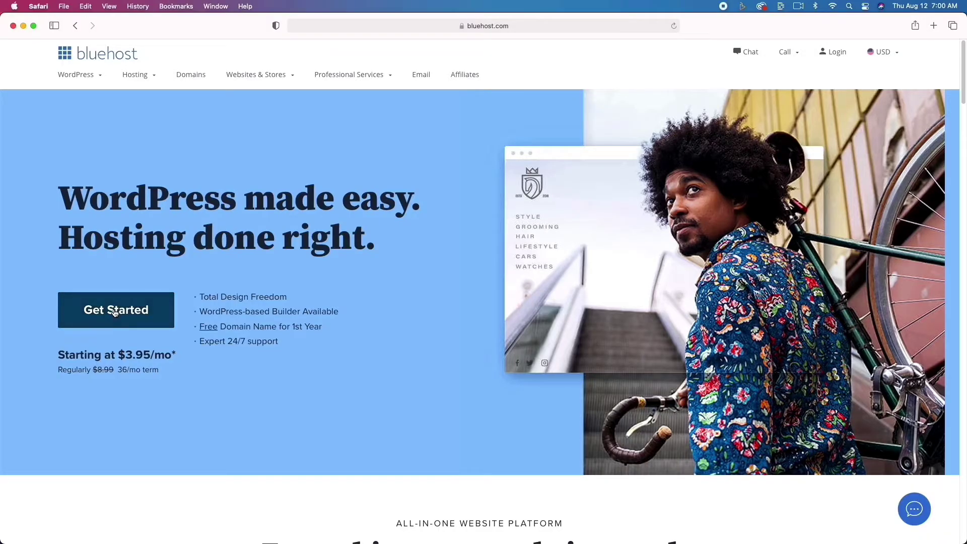
Step: Start the Bluehost sign-up, compare the 36-month hosting plans and their features, and select the Basic plan
click(114, 313)
scroll(114, 313, down, 4)
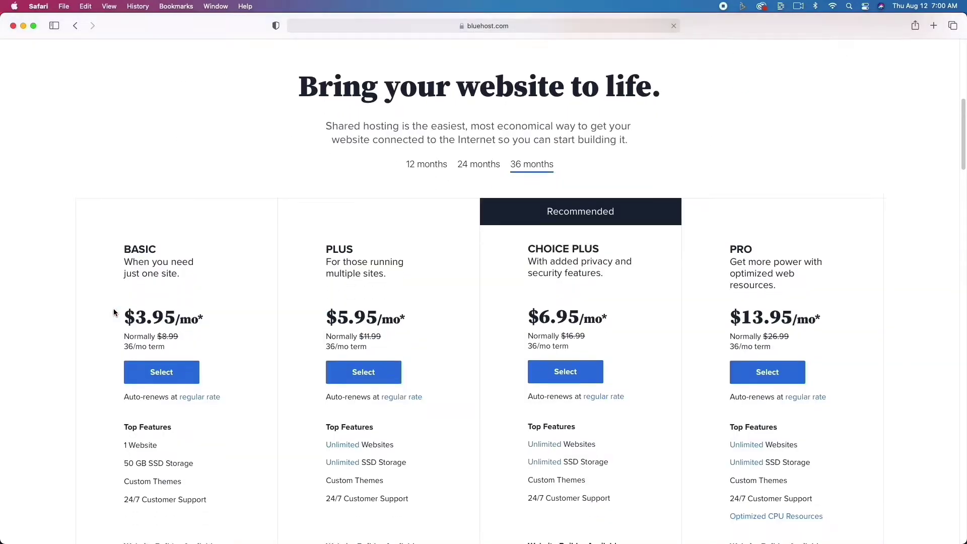
scroll(114, 312, down, 5)
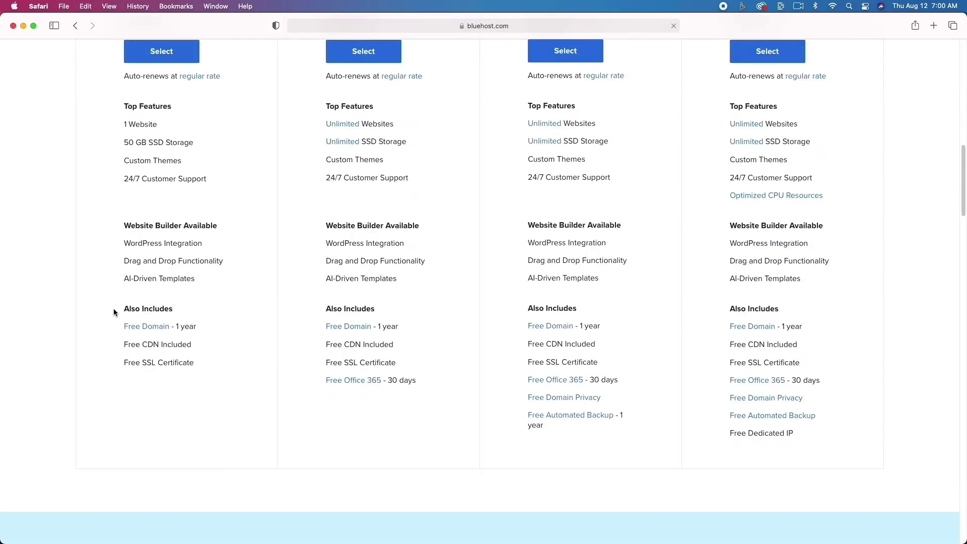
scroll(114, 313, up, 5)
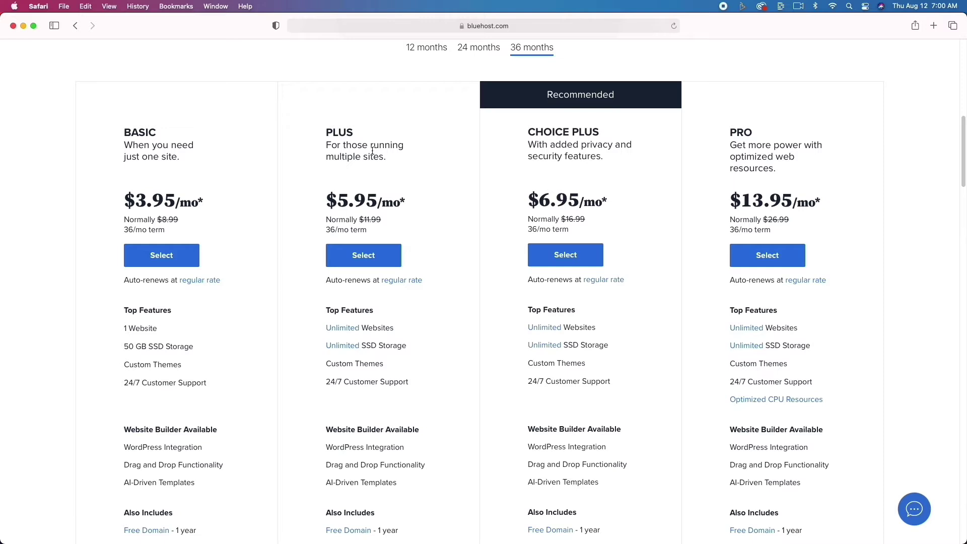
click(180, 255)
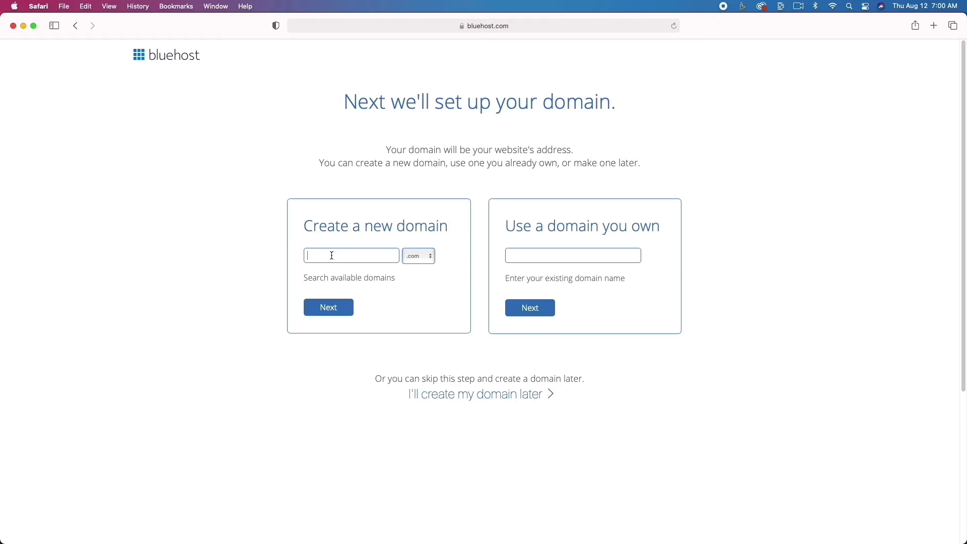
Step: Check the availability of webhostingreview.com as a new domain
text(webhostingreview)
click(350, 306)
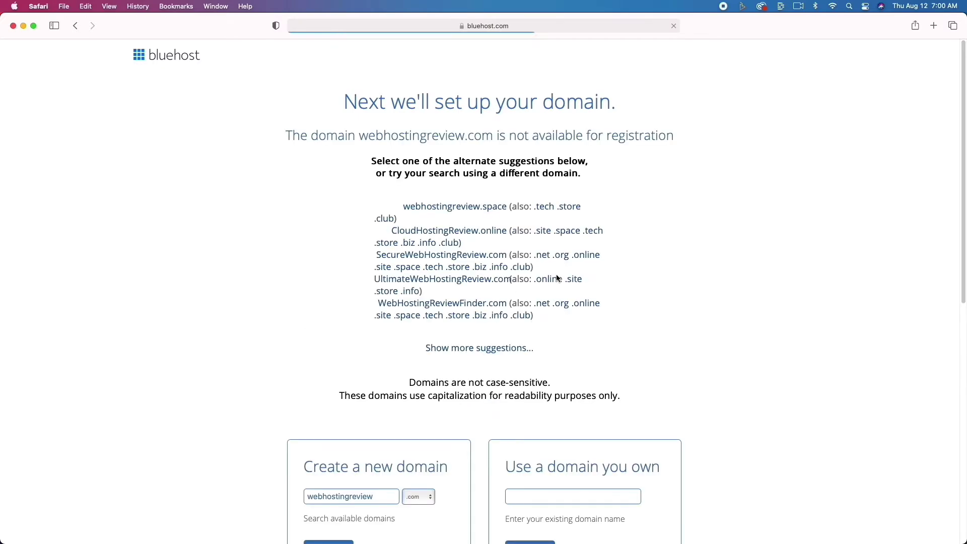
scroll(481, 286, down, 3)
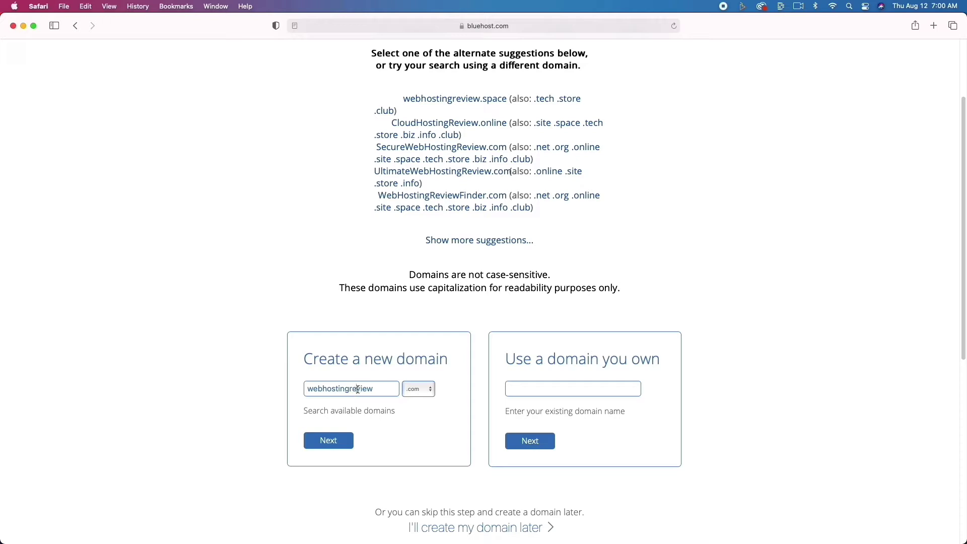
Step: Change the new domain name to webhostingrewinds.com and continue to the account information form
drag(357, 390, 388, 391)
text(winds)
click(338, 439)
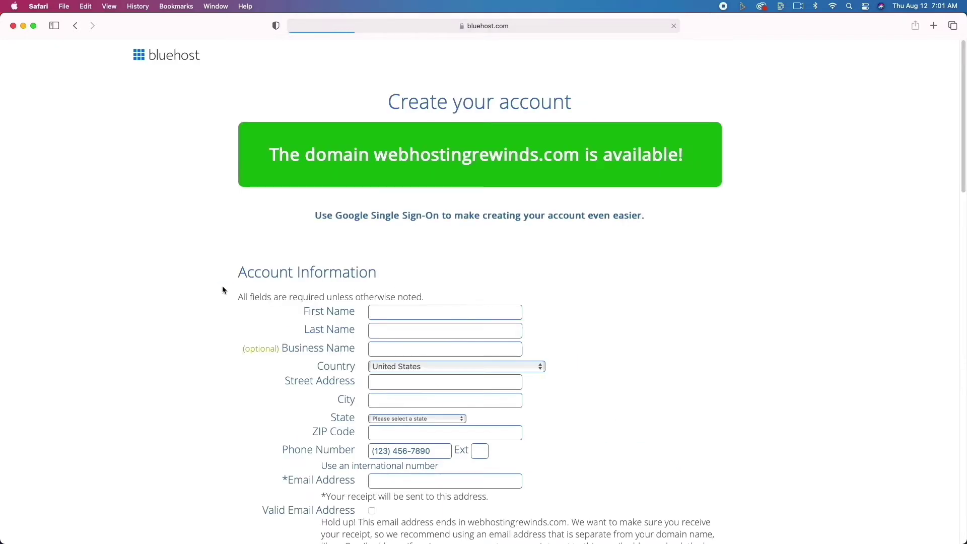
scroll(223, 290, down, 4)
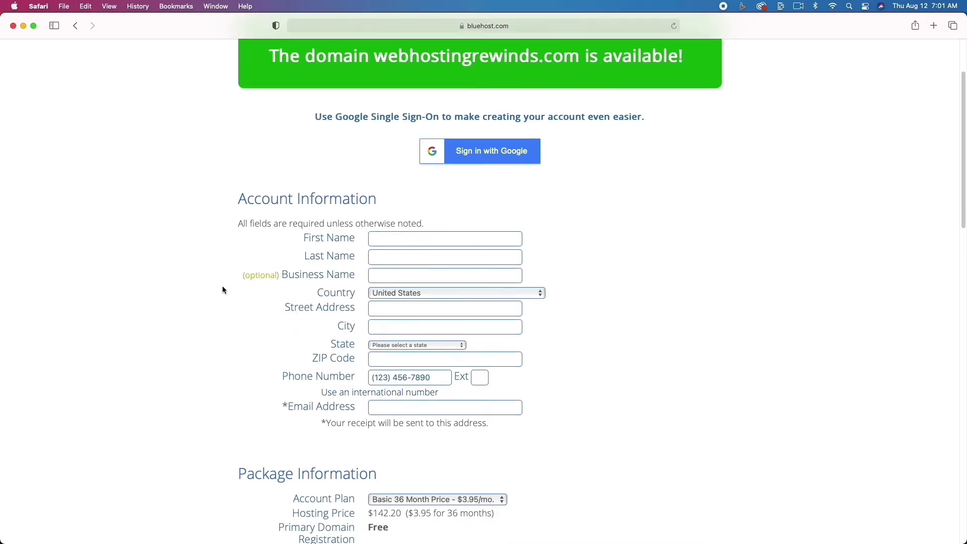
Step: Review the account information, 36-month Basic package, package extras, payment fields and auto-renewal terms on the Bluehost sign-up form
scroll(223, 290, down, 2)
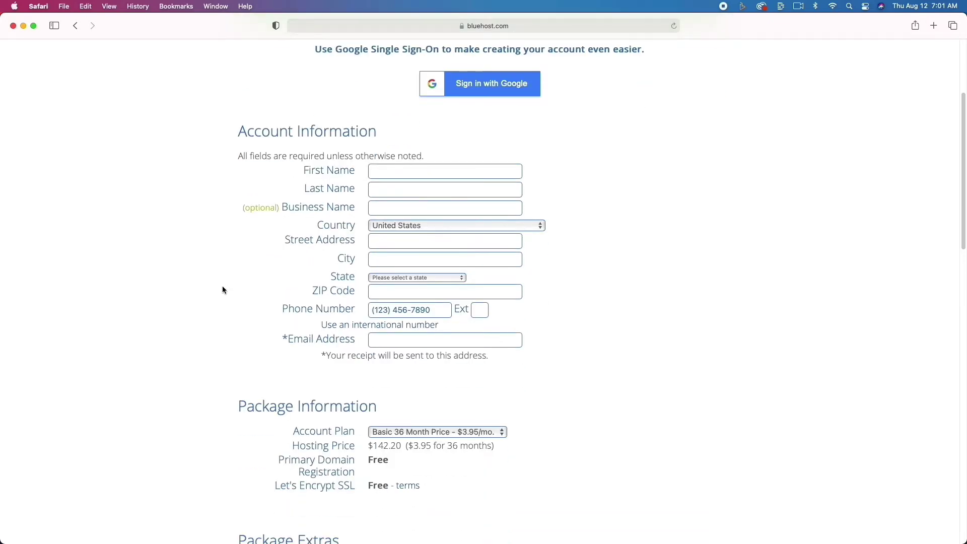
scroll(223, 290, down, 1)
scroll(223, 290, down, 6)
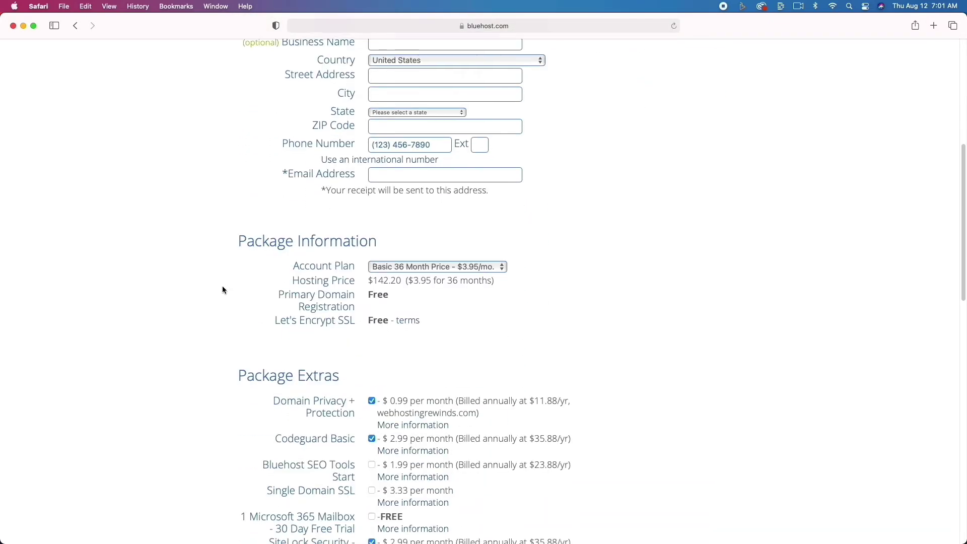
scroll(223, 290, down, 5)
scroll(223, 290, up, 15)
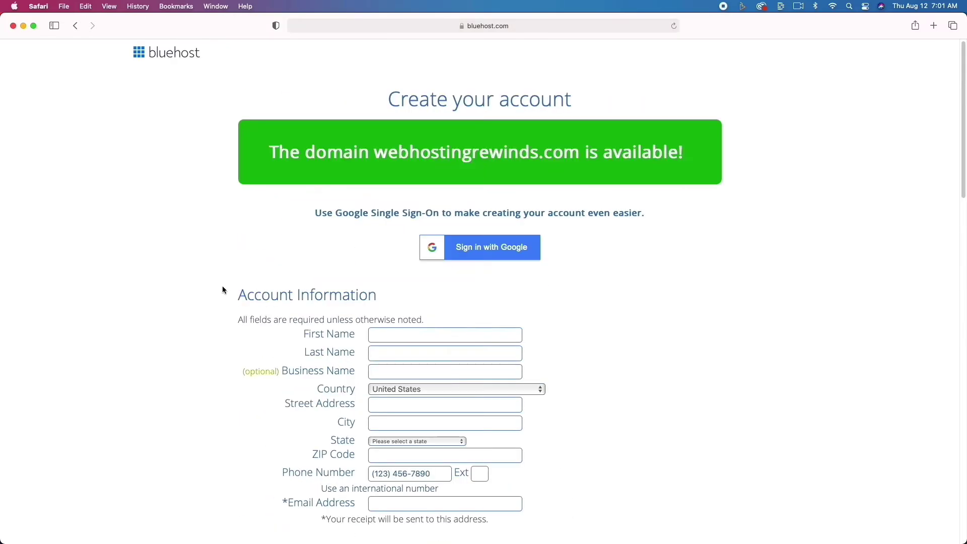
scroll(224, 290, down, 5)
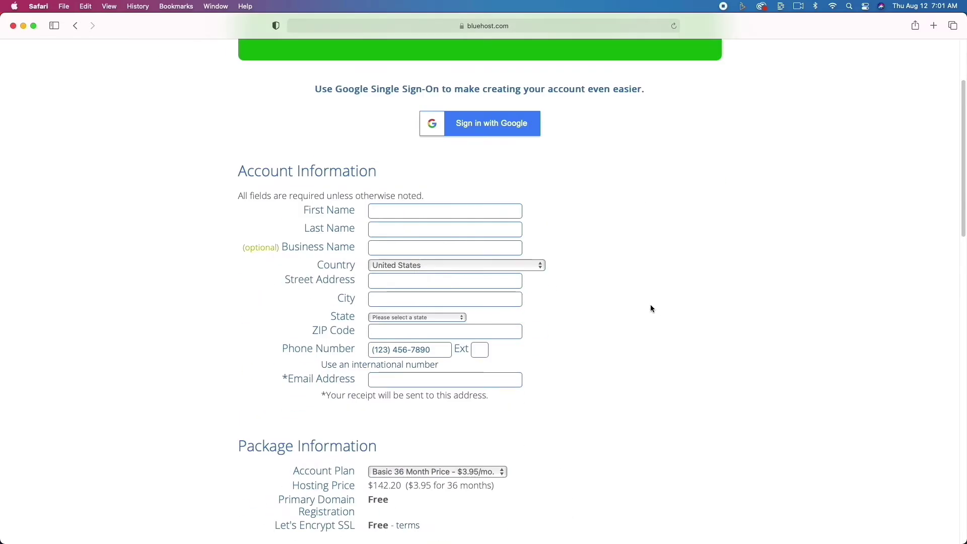
scroll(578, 347, down, 3)
scroll(579, 349, down, 10)
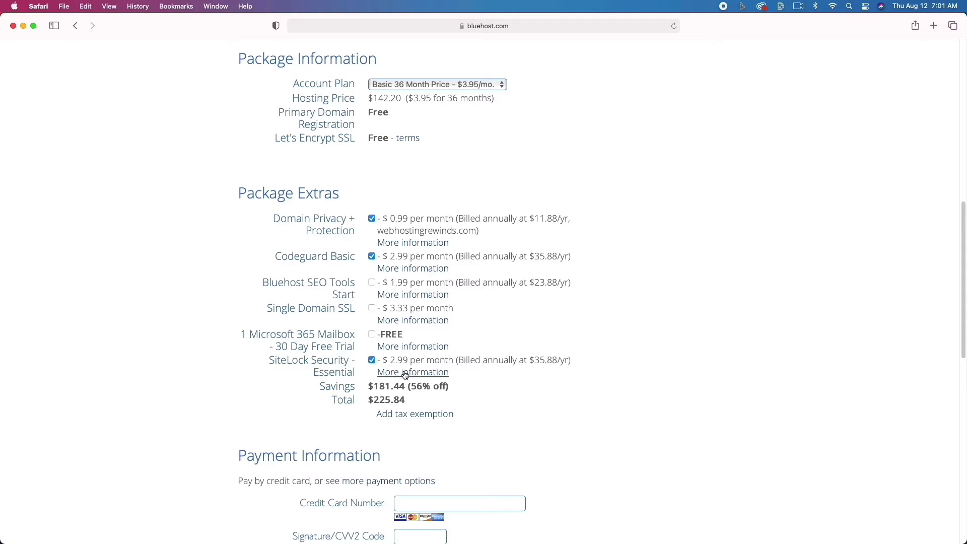
scroll(430, 439, down, 3)
scroll(430, 438, down, 8)
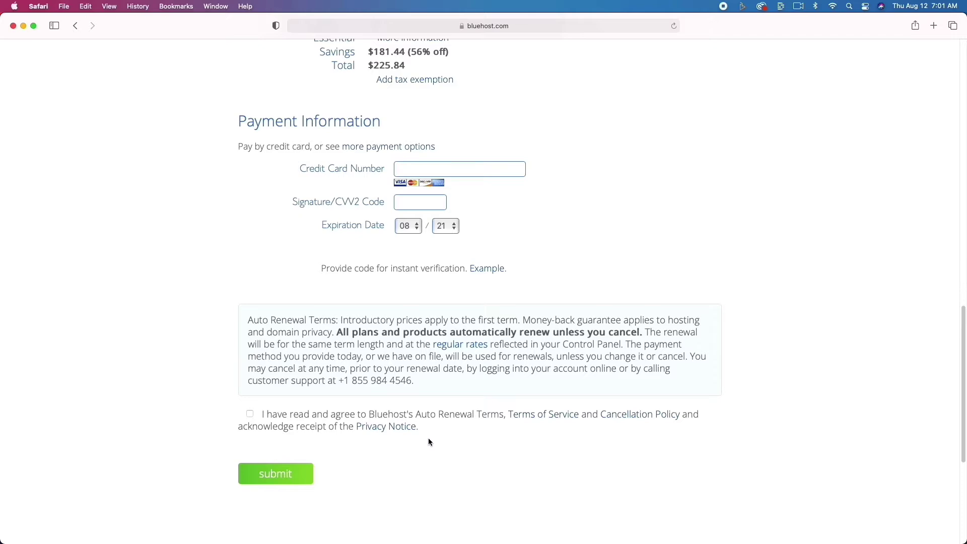
scroll(428, 438, up, 20)
scroll(429, 439, up, 7)
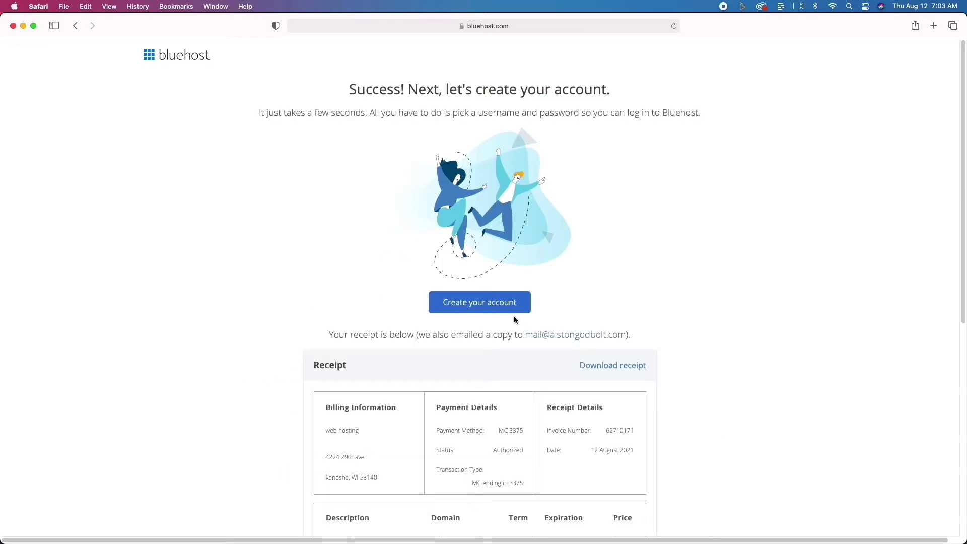
Step: Create the hosting account for webhostingrewinds.com by entering and retyping a new account password and agreeing to the privacy policy and terms
click(500, 302)
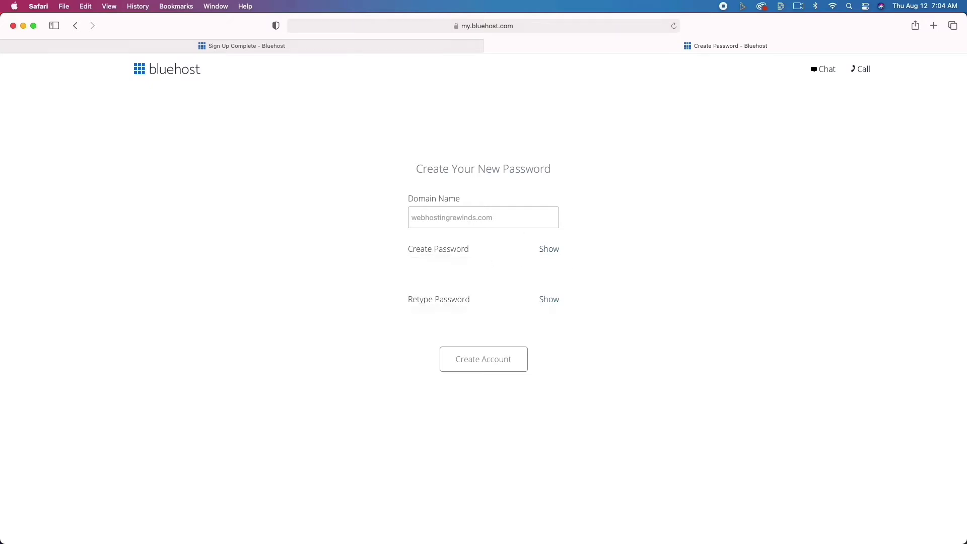
click(542, 264)
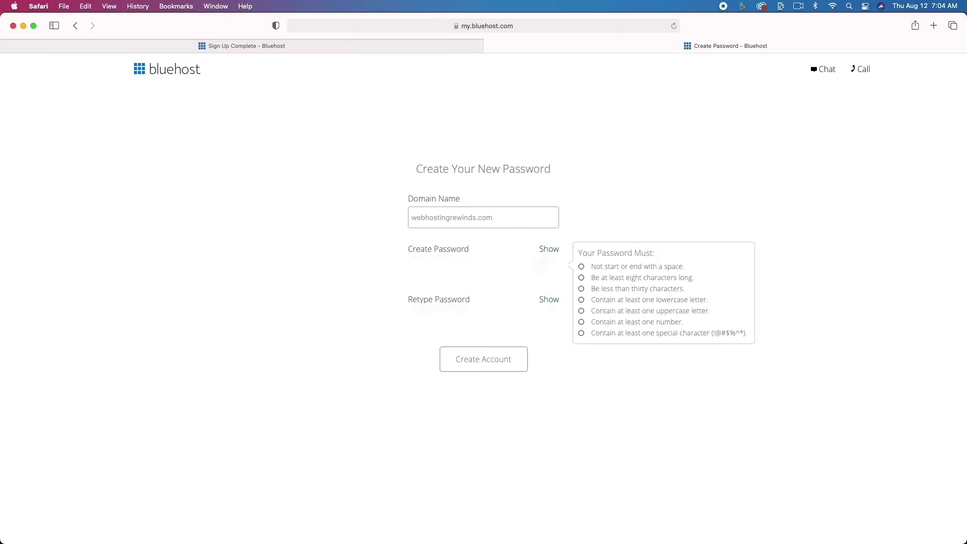
text(••••••••)
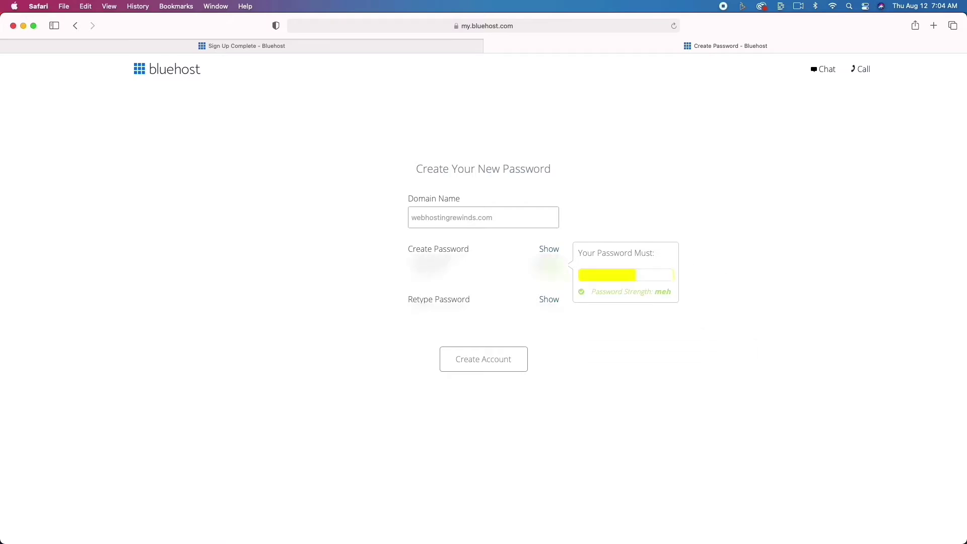
key(Tab)
text(••)
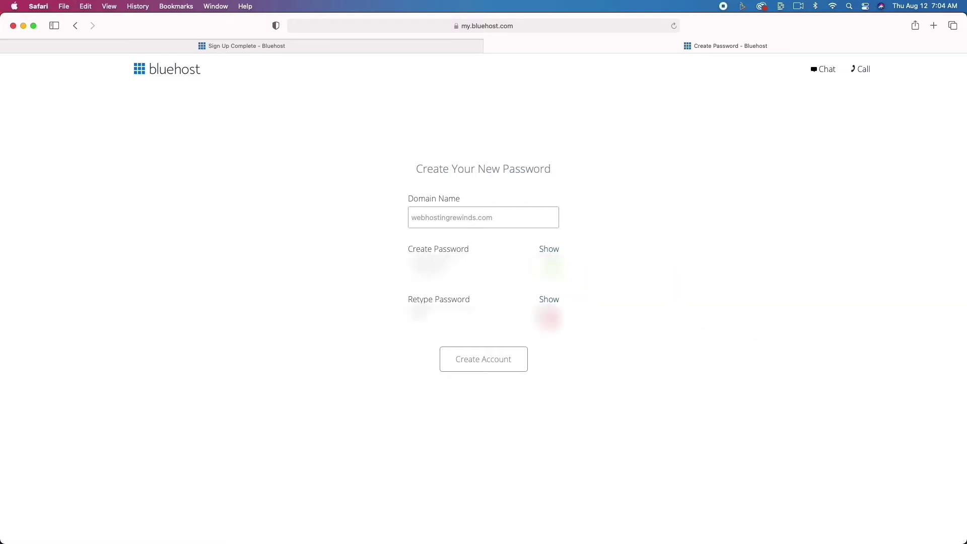
text(••••••)
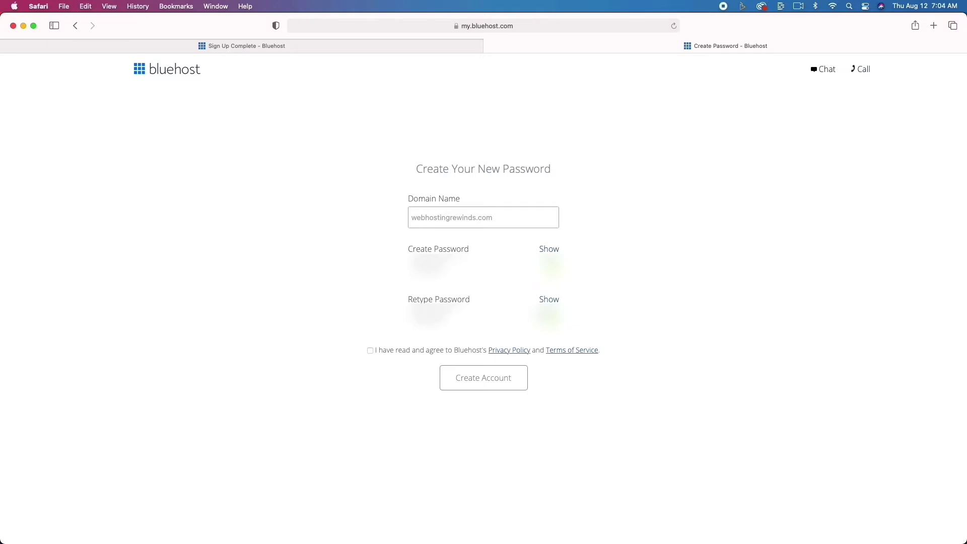
click(370, 350)
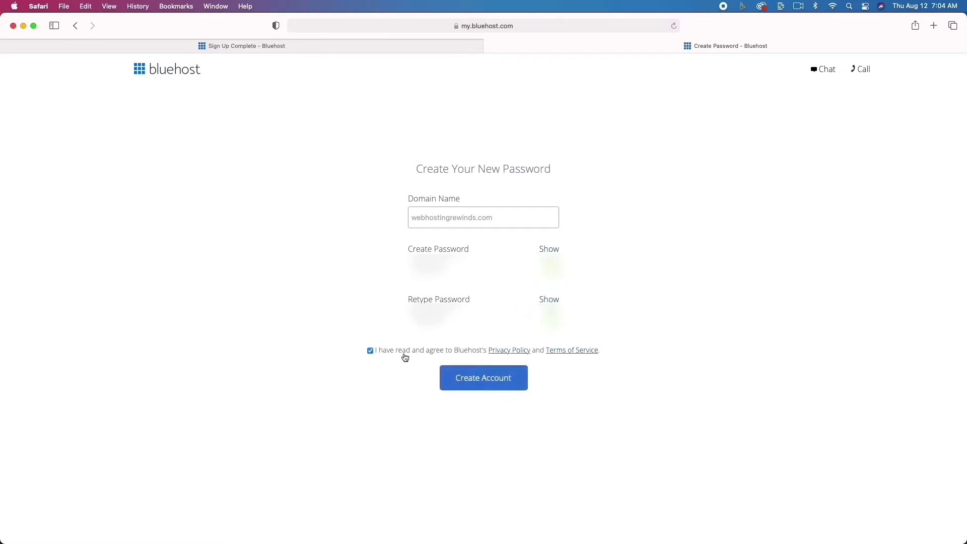
click(484, 387)
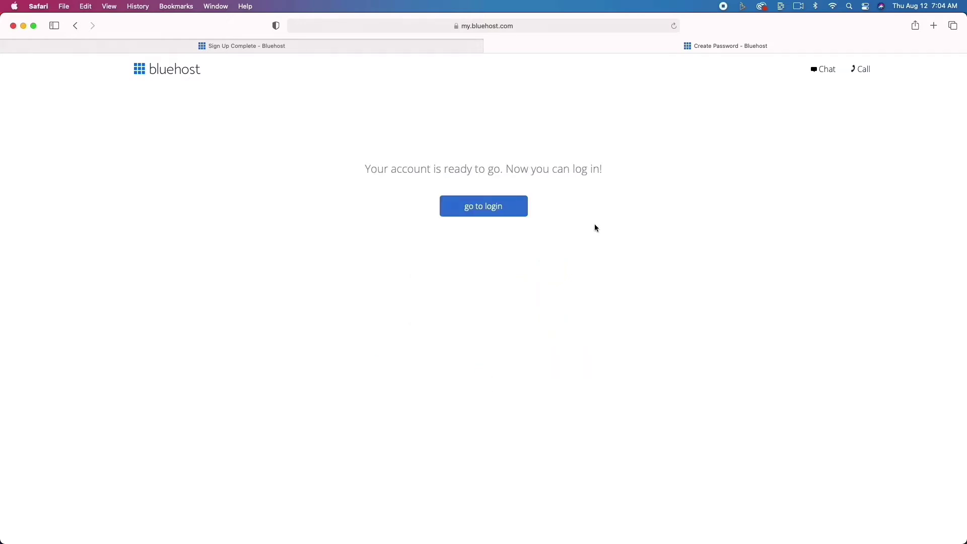
Step: Log in to the new hosting account for webhostingrewinds.com with the account password, declining to save it in the browser
click(485, 208)
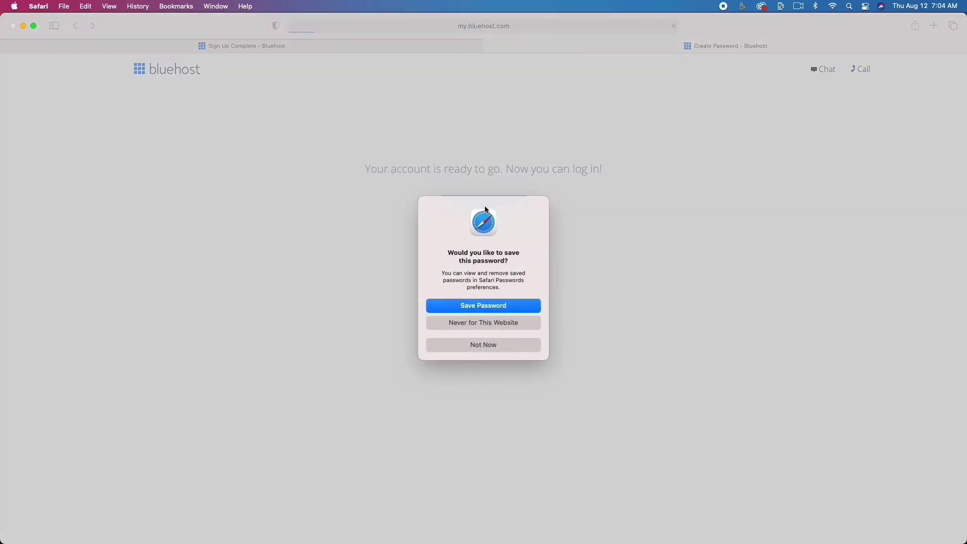
click(499, 345)
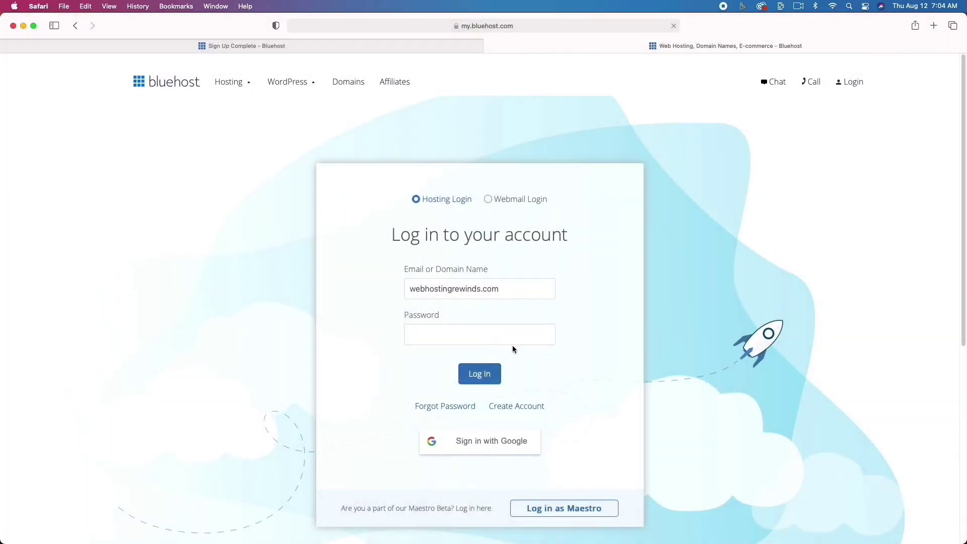
click(493, 334)
text(********)
click(488, 377)
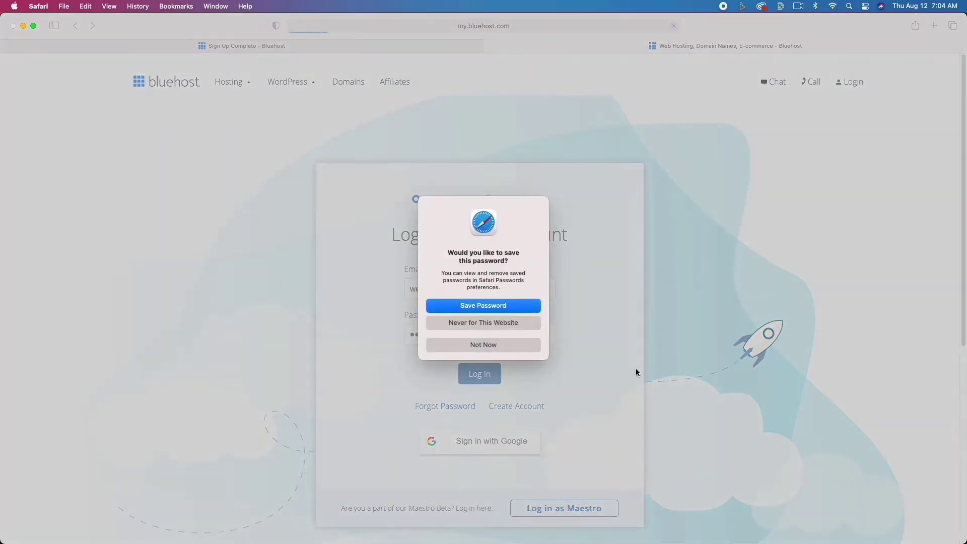
click(521, 347)
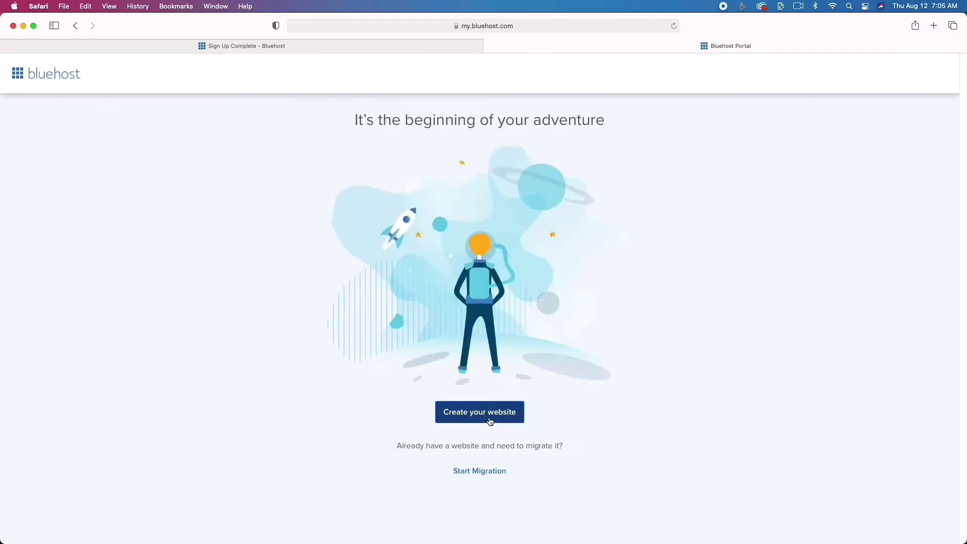
Step: Start creating the website and skip the questions about the help wanted and comfort with creating websites
click(489, 416)
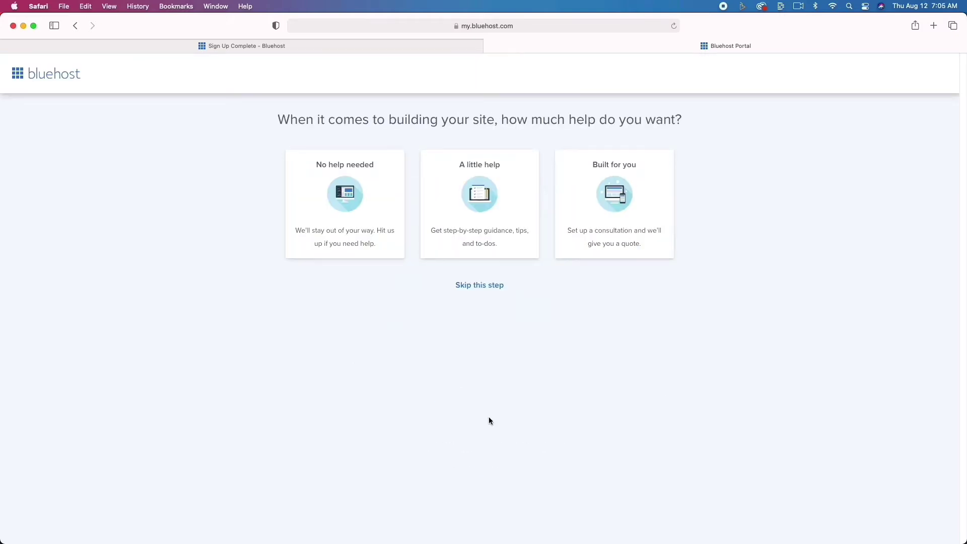
click(344, 201)
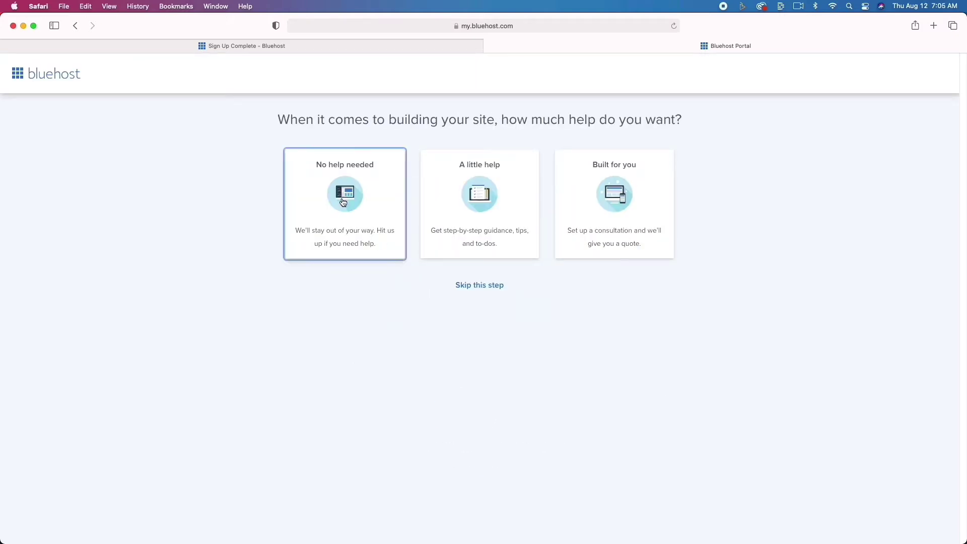
click(474, 291)
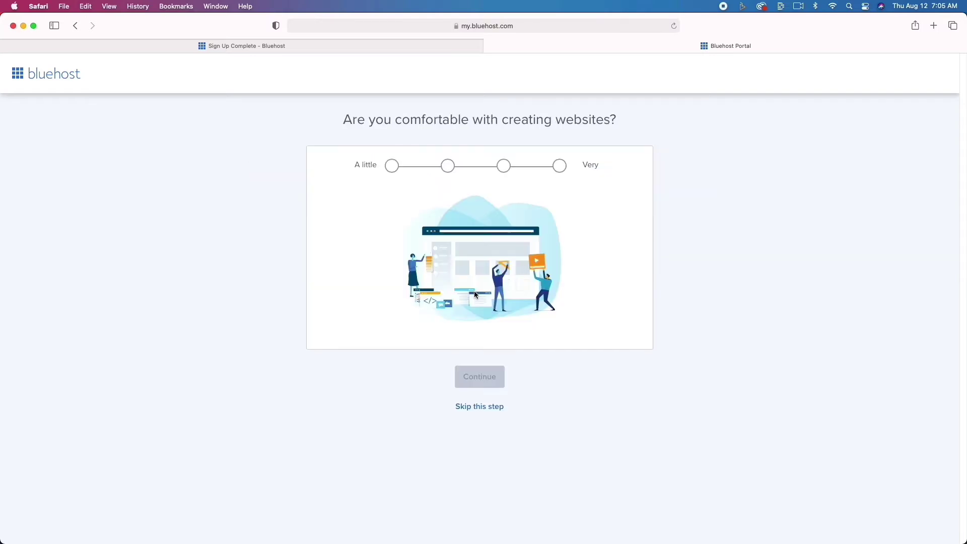
click(492, 408)
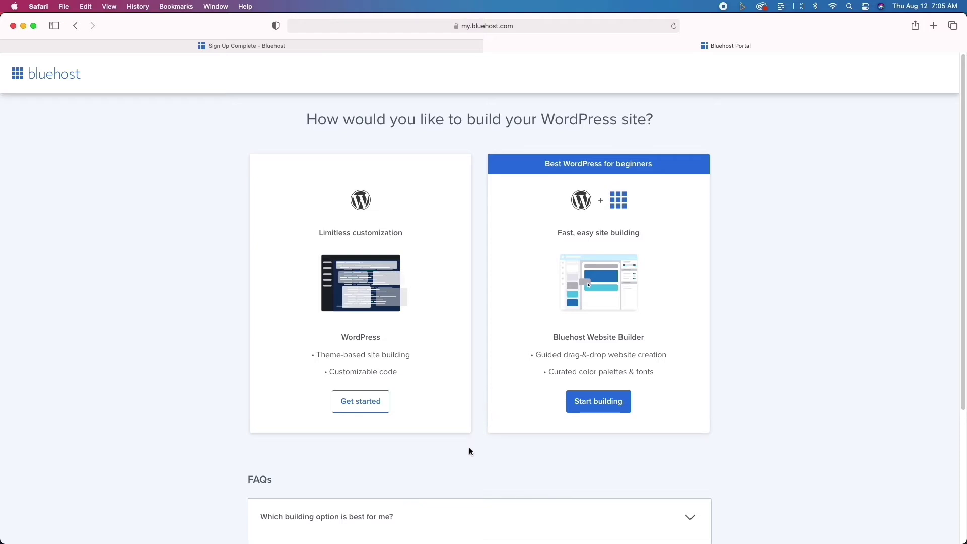
Step: Choose plain WordPress as the building option and skip the site type, site name and tagline questions
scroll(470, 449, down, 1)
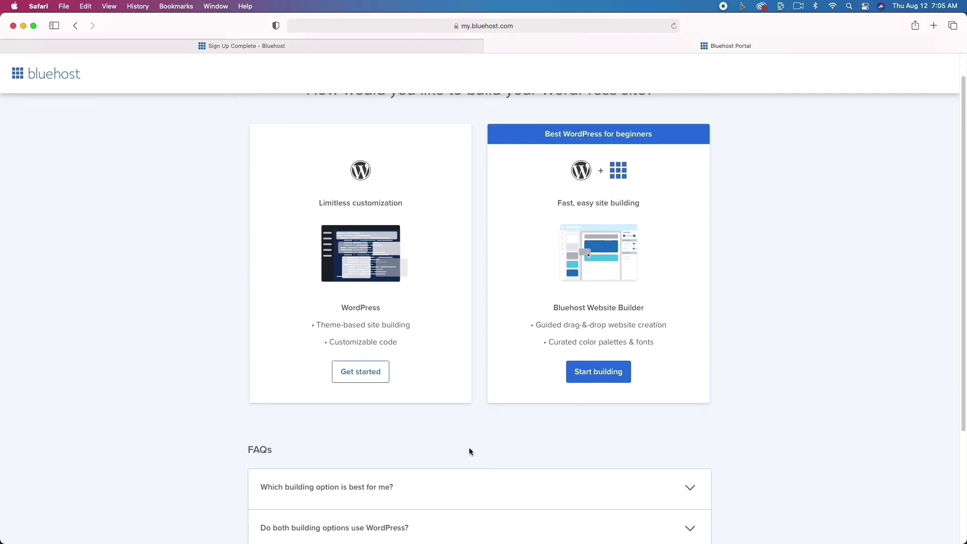
click(366, 373)
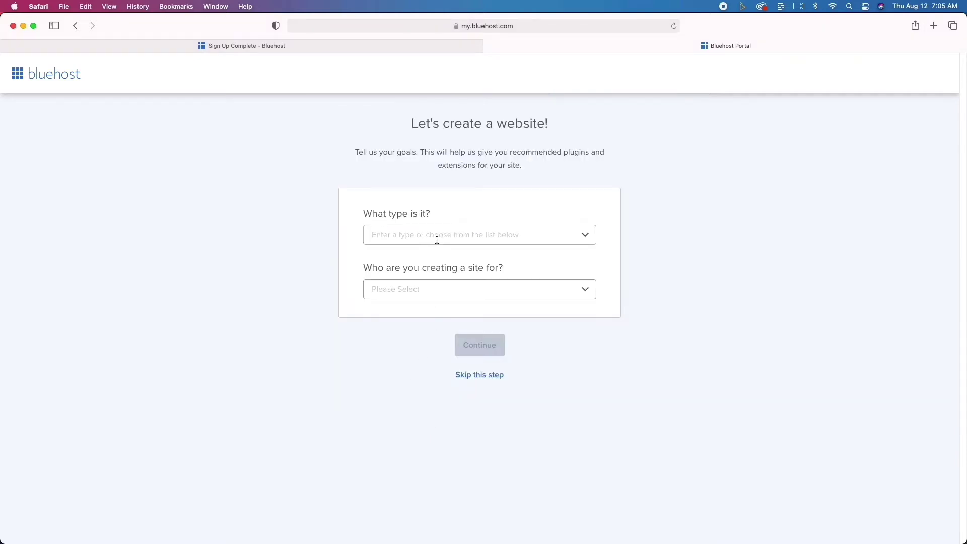
click(495, 376)
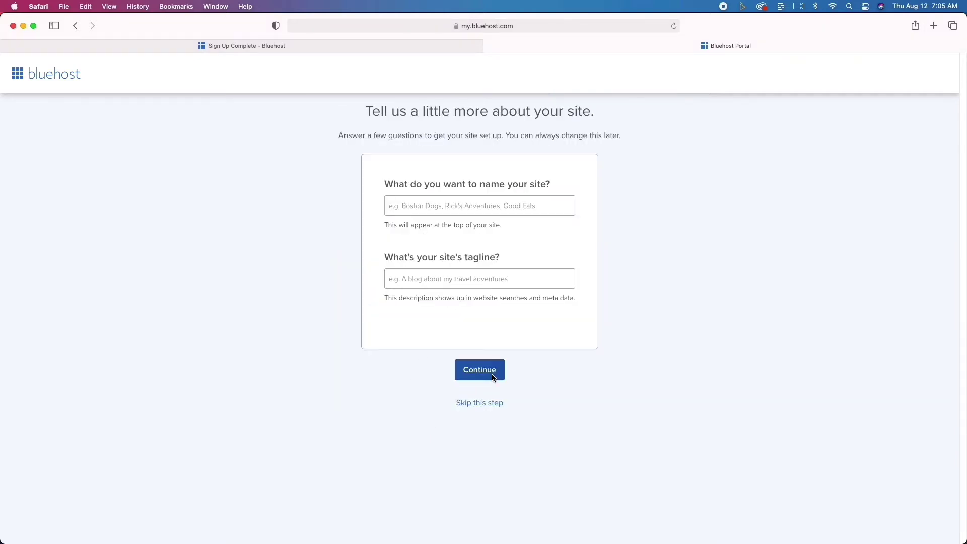
click(486, 404)
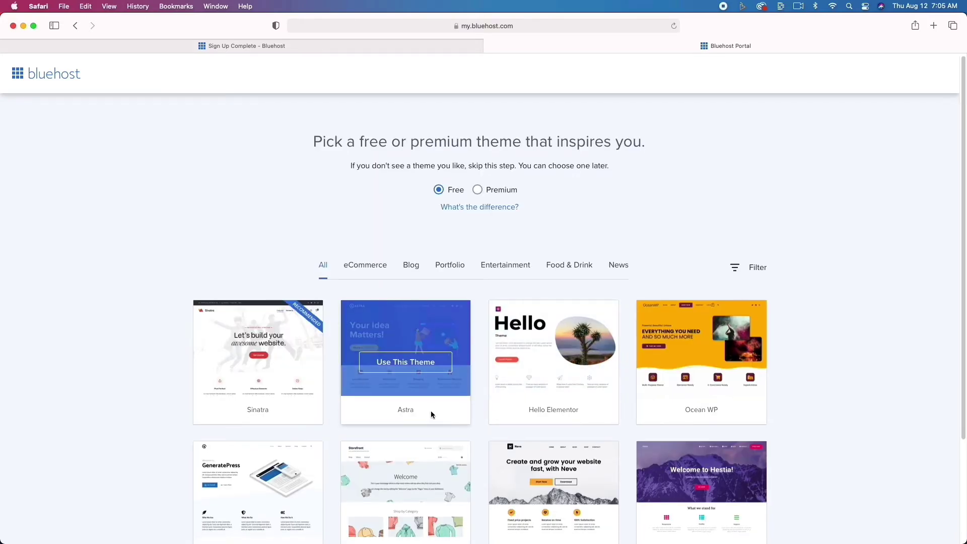
Step: Pick the free Sinatra theme for the site
scroll(430, 411, down, 5)
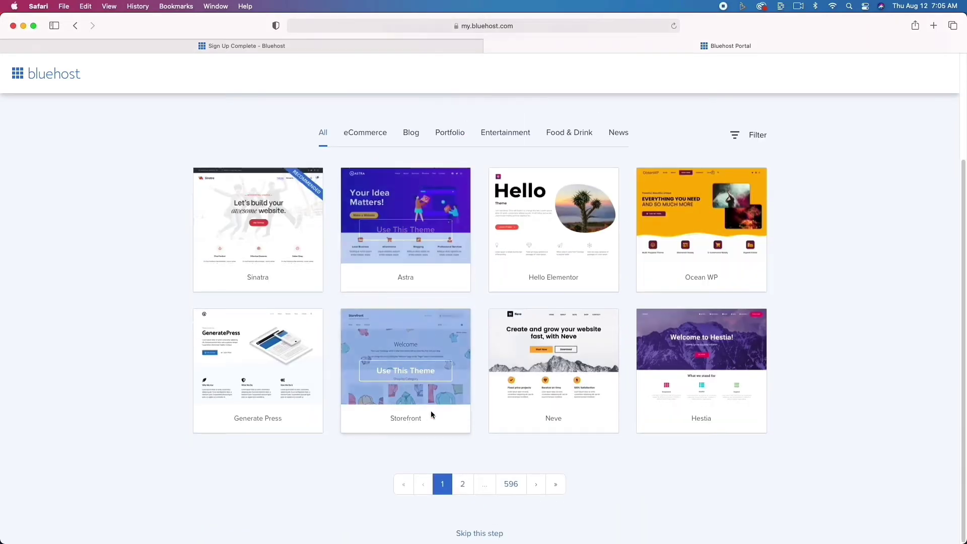
click(262, 243)
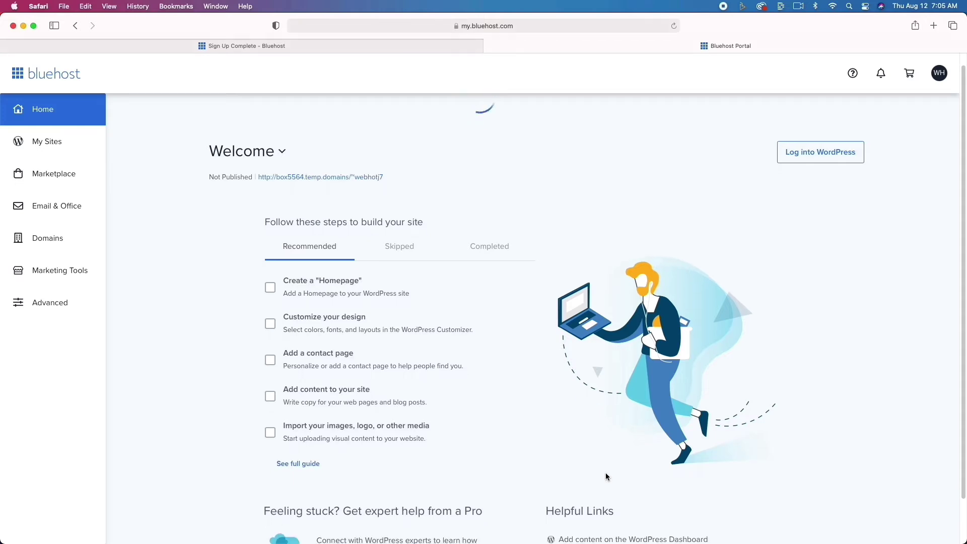
Step: Look over the hosting account's home page and log into WordPress from it
scroll(605, 473, down, 2)
scroll(606, 476, up, 3)
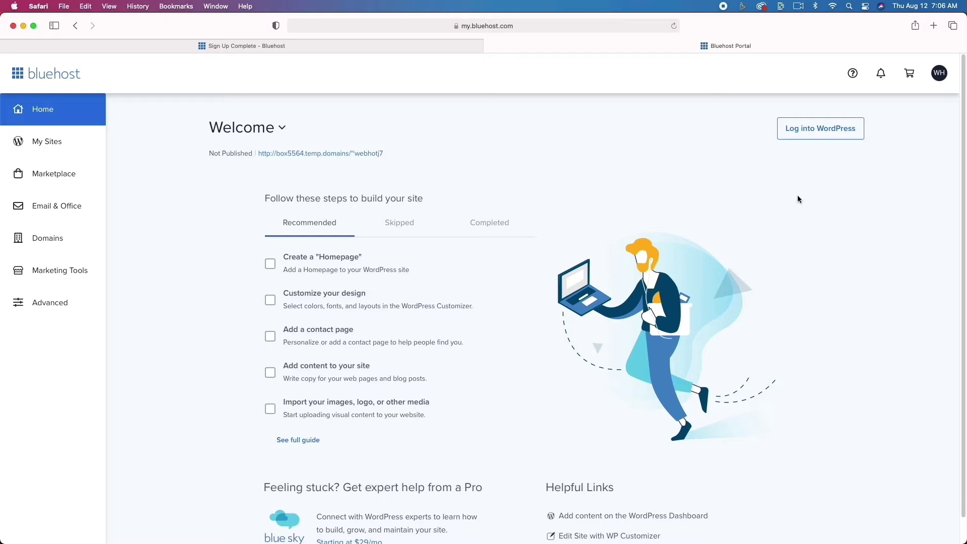
click(835, 129)
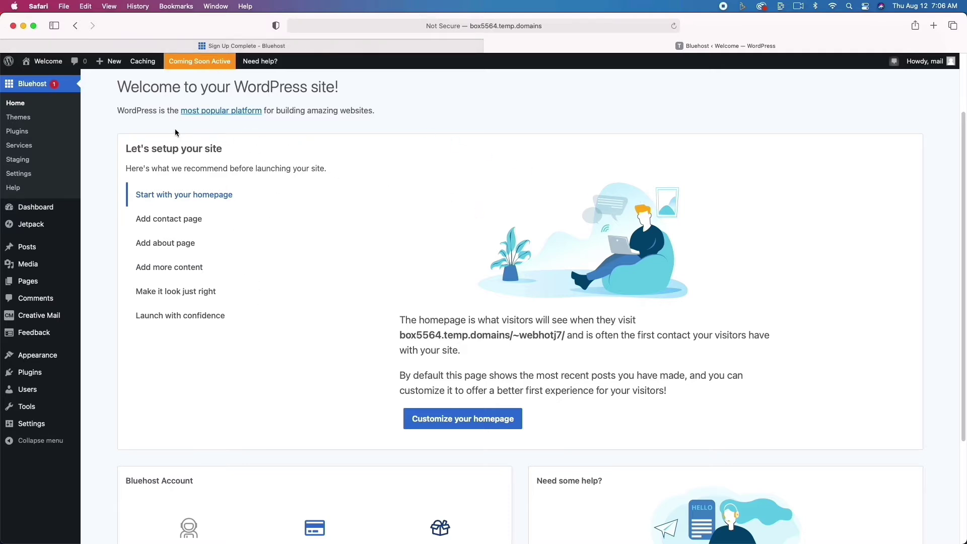
Step: View the new site's front page, return to the admin area and open the Bluehost Staging page
click(43, 65)
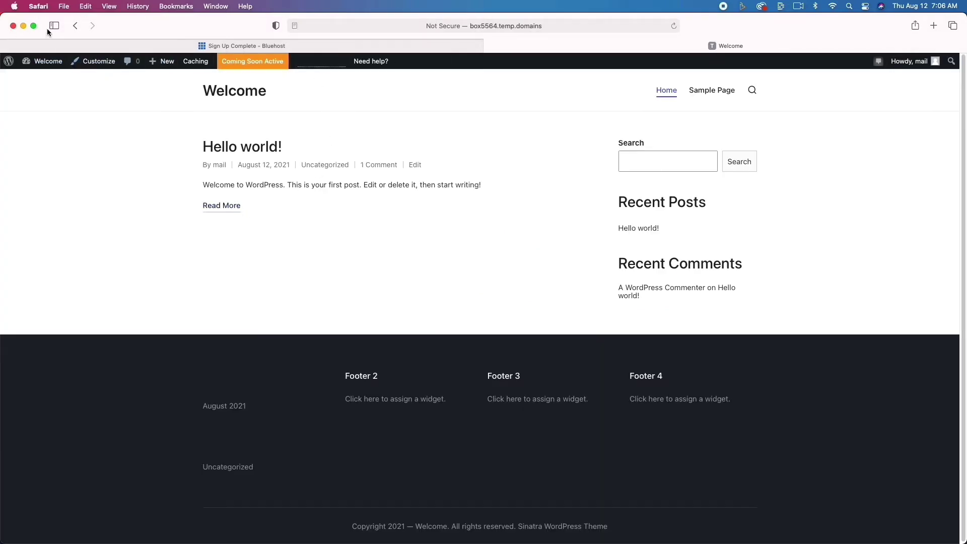
click(75, 25)
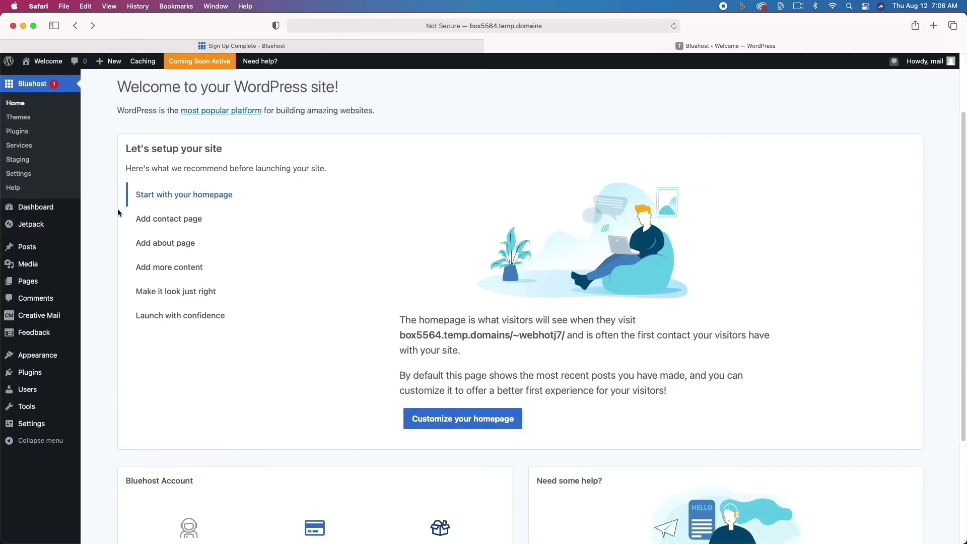
click(21, 161)
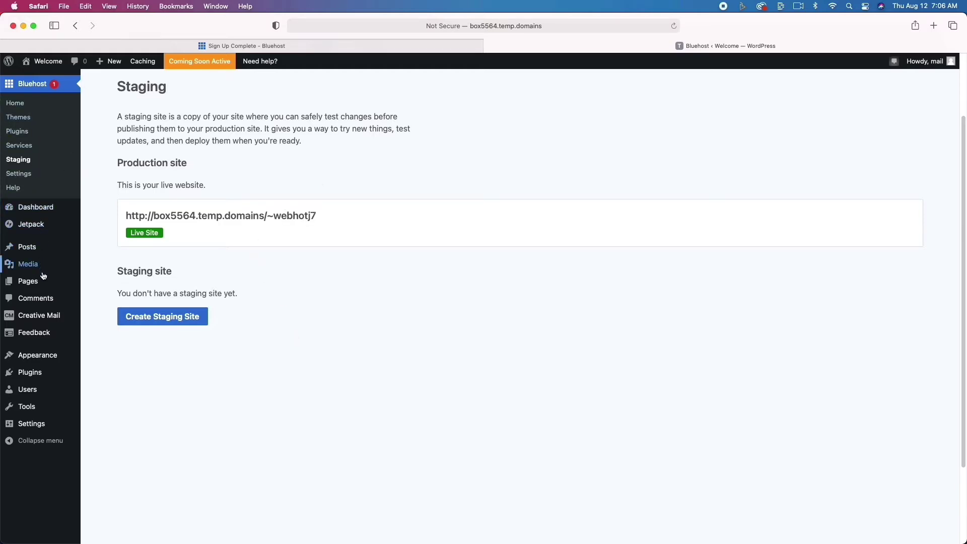
Step: Deactivate the Bluehost and Creative Mail by Constant Contact plugins together with a bulk action
click(31, 373)
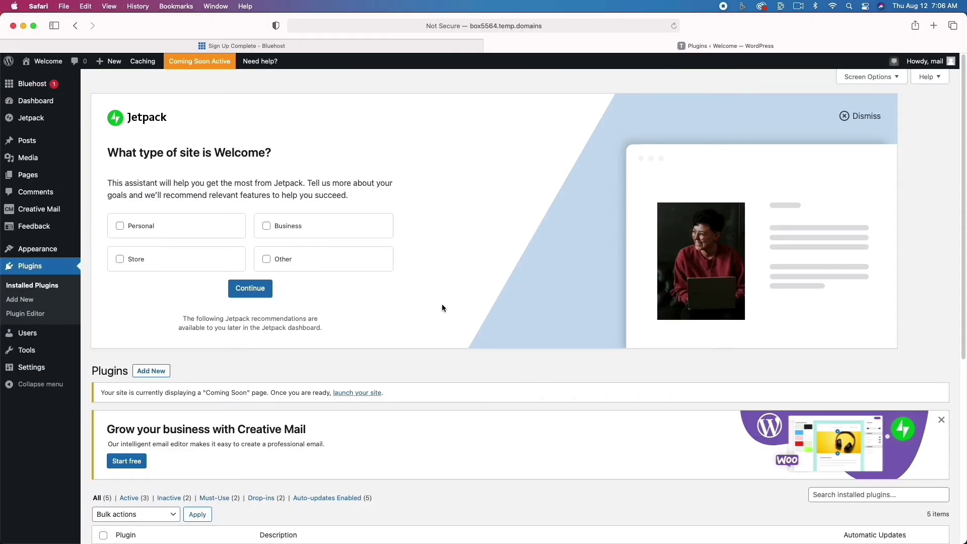
scroll(386, 348, down, 10)
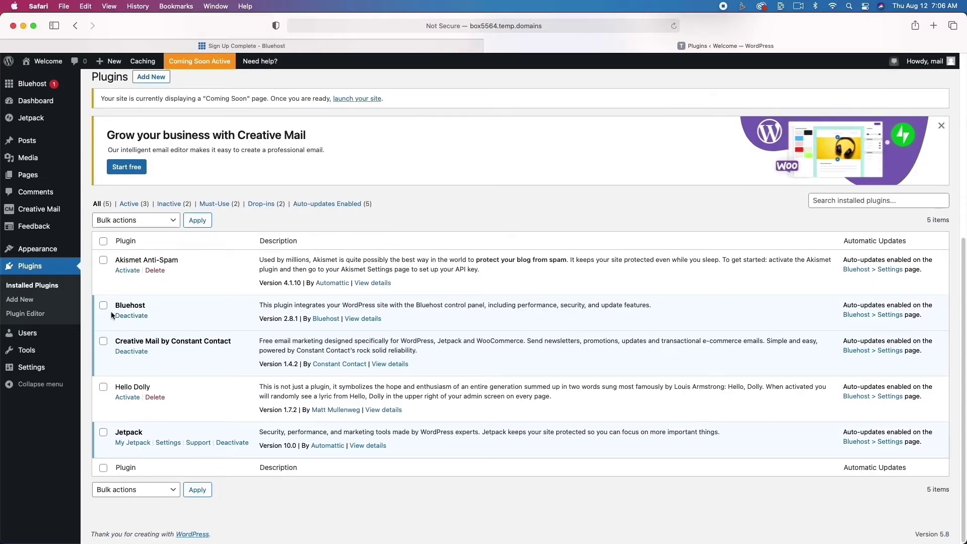
click(103, 306)
click(103, 341)
click(154, 220)
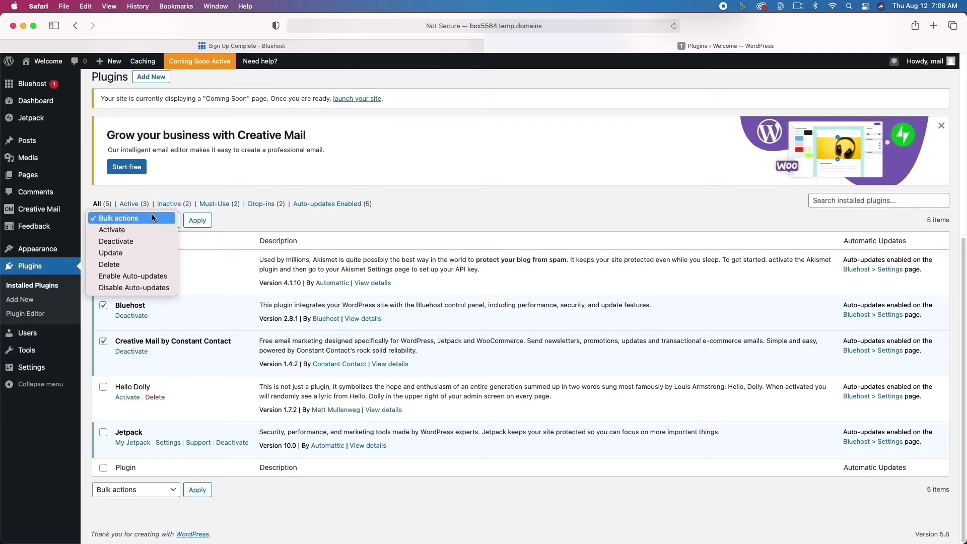
click(148, 240)
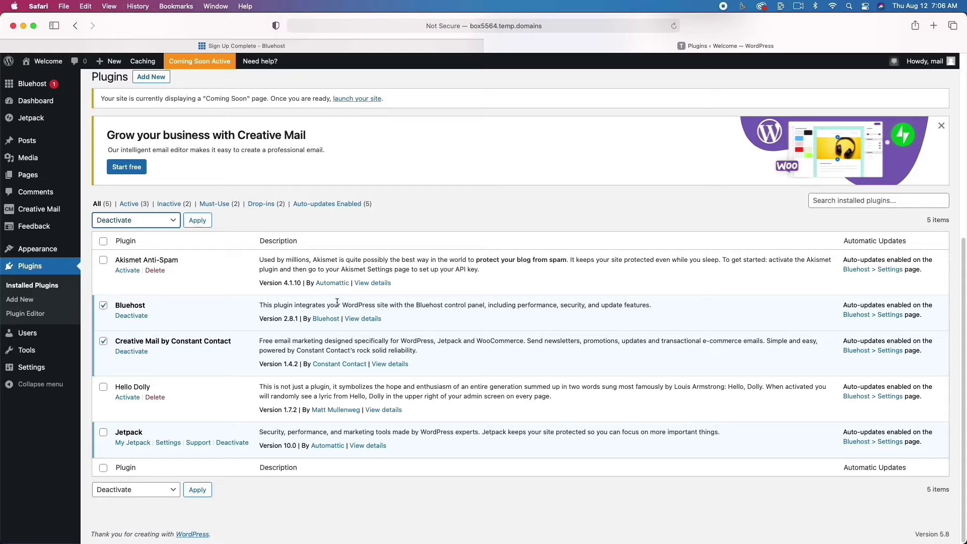
click(199, 222)
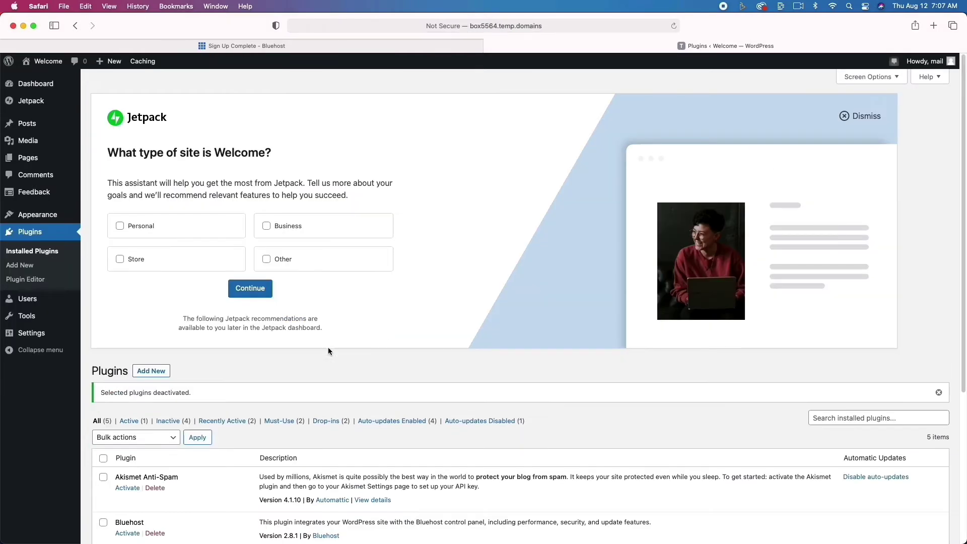
Step: Delete the inactive plugins Akismet Anti-Spam, Bluehost, Creative Mail by Constant Contact and Hello Dolly
scroll(265, 371, down, 5)
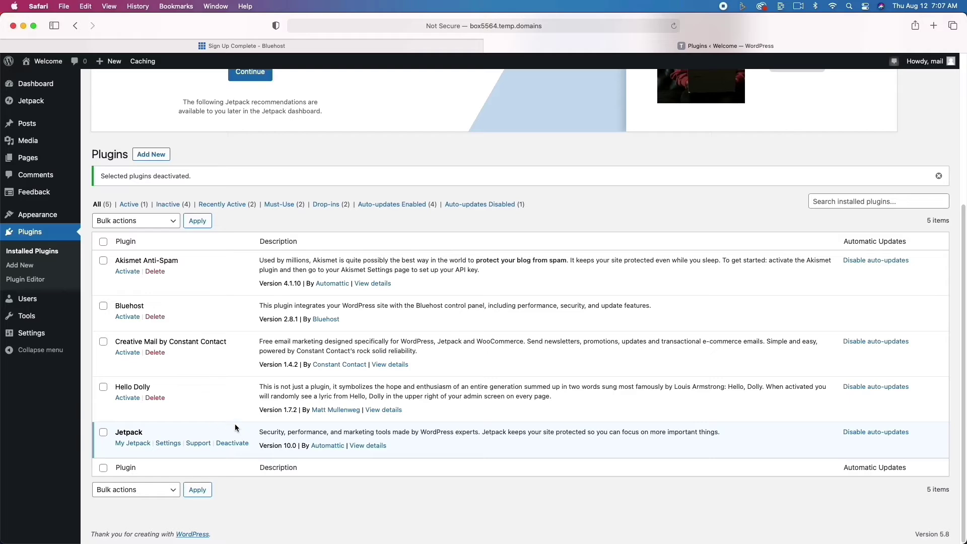
click(153, 271)
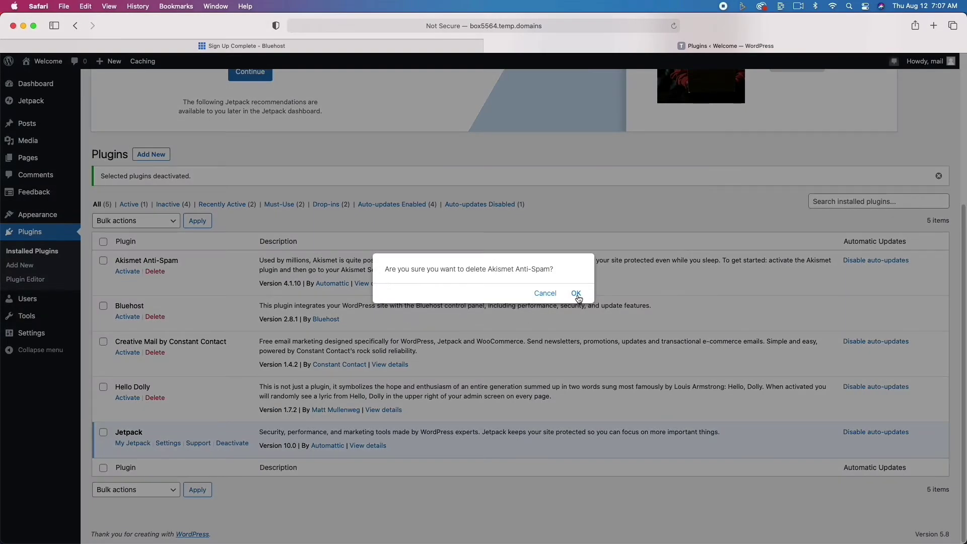
click(576, 294)
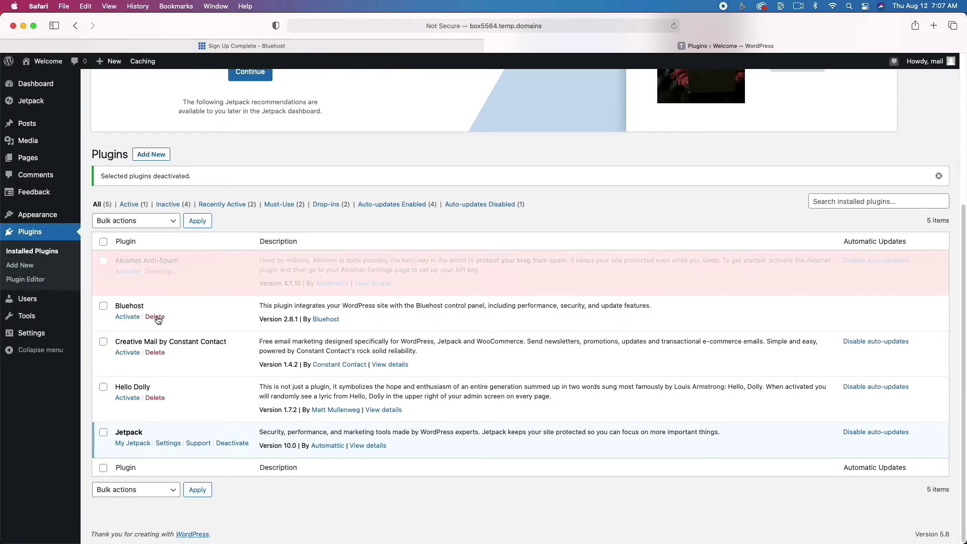
click(164, 316)
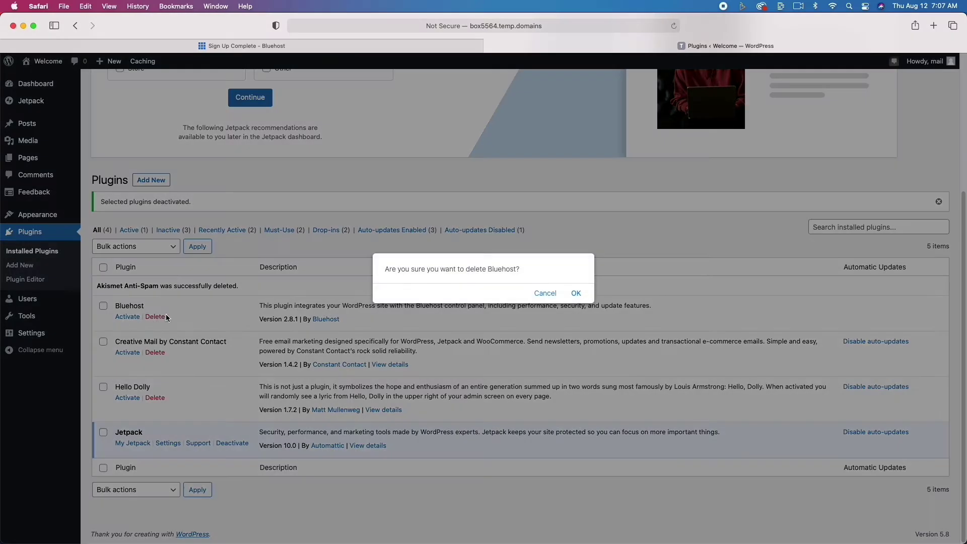
click(576, 293)
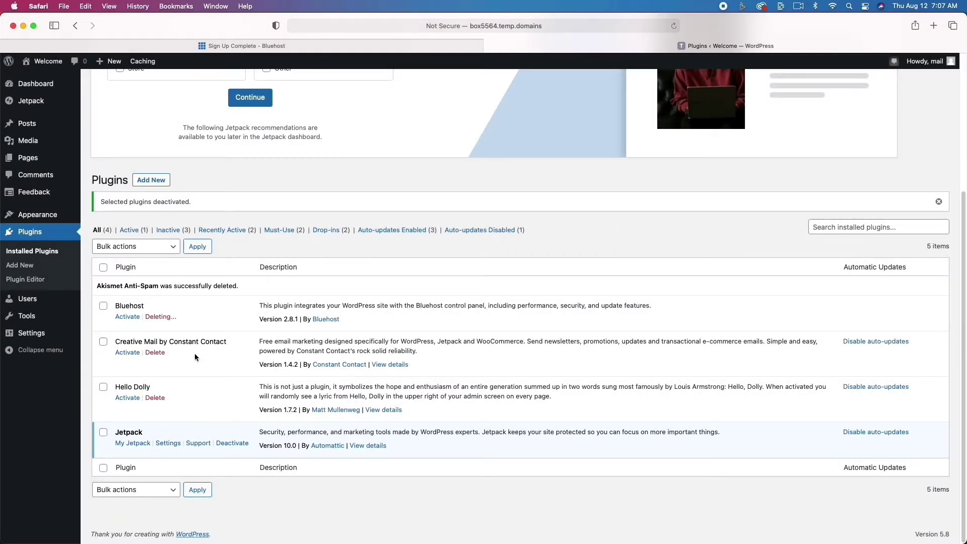
click(159, 356)
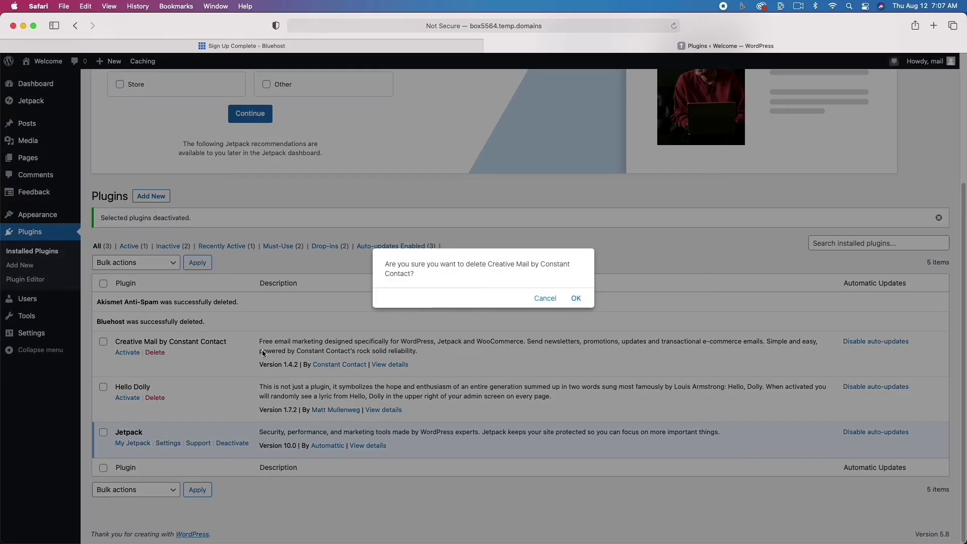
click(577, 299)
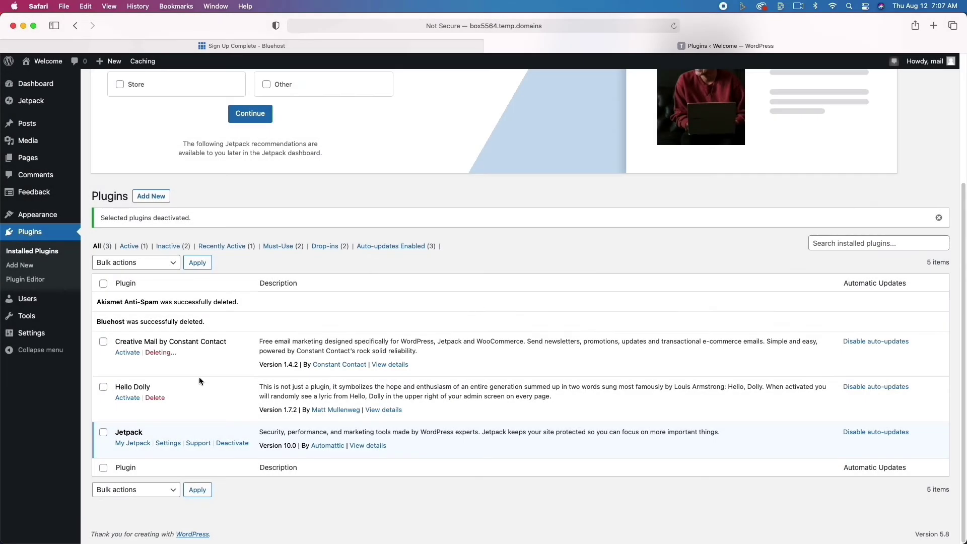
click(156, 398)
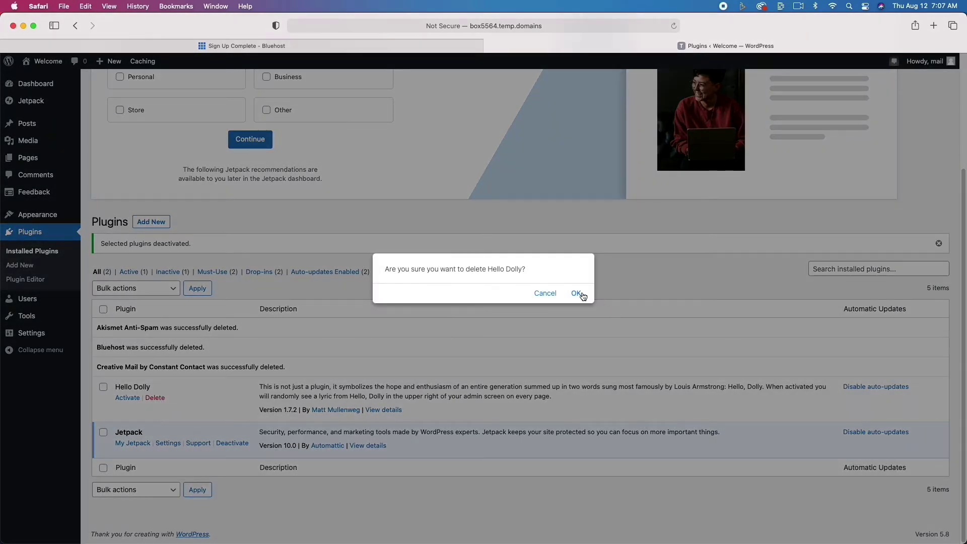
click(577, 294)
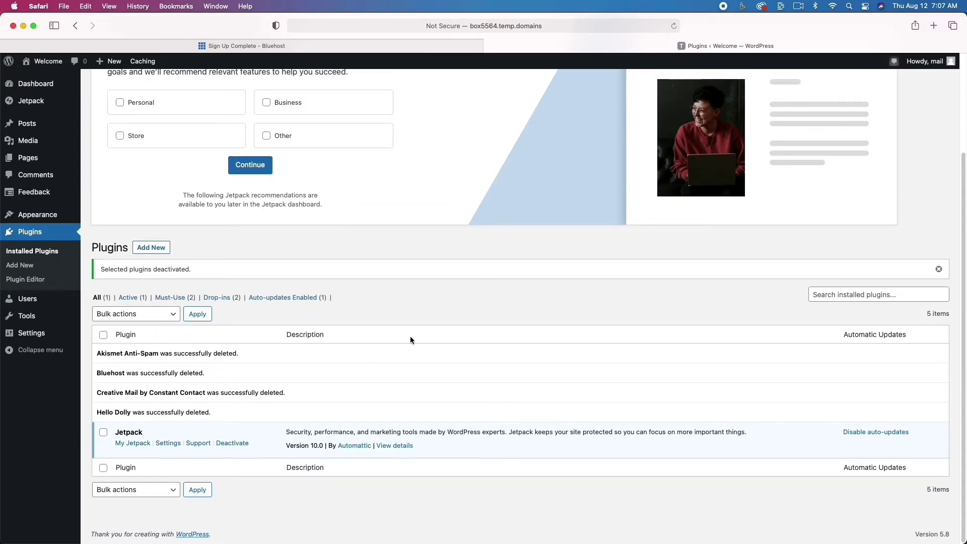
Step: Review the General settings from site title to week start, including the available timezone choices, without changing anything
mouse_move(40, 337)
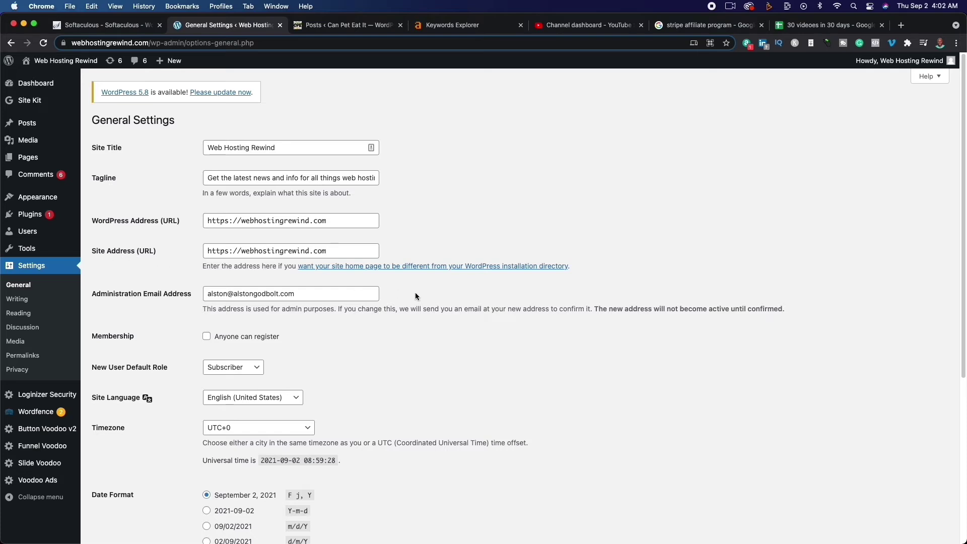
scroll(497, 322, down, 3)
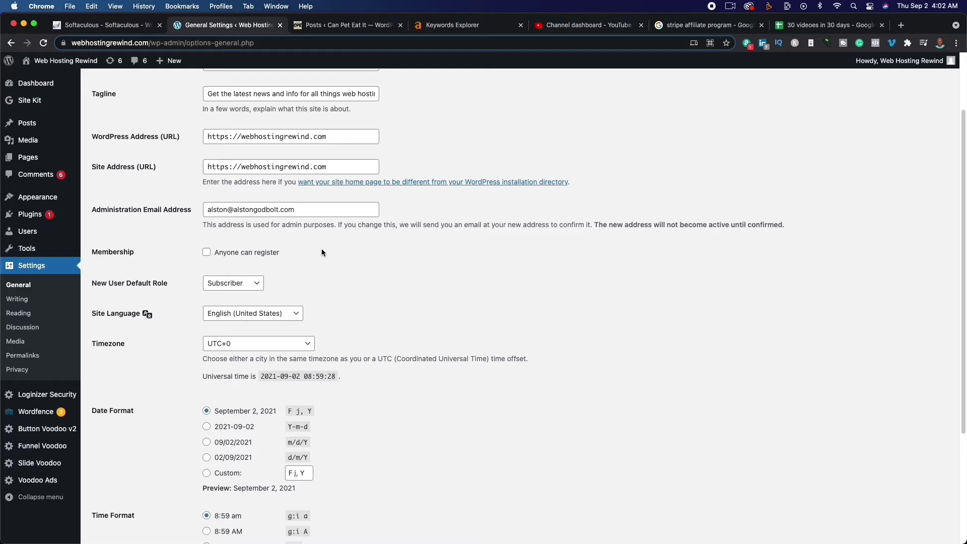
scroll(436, 274, down, 2)
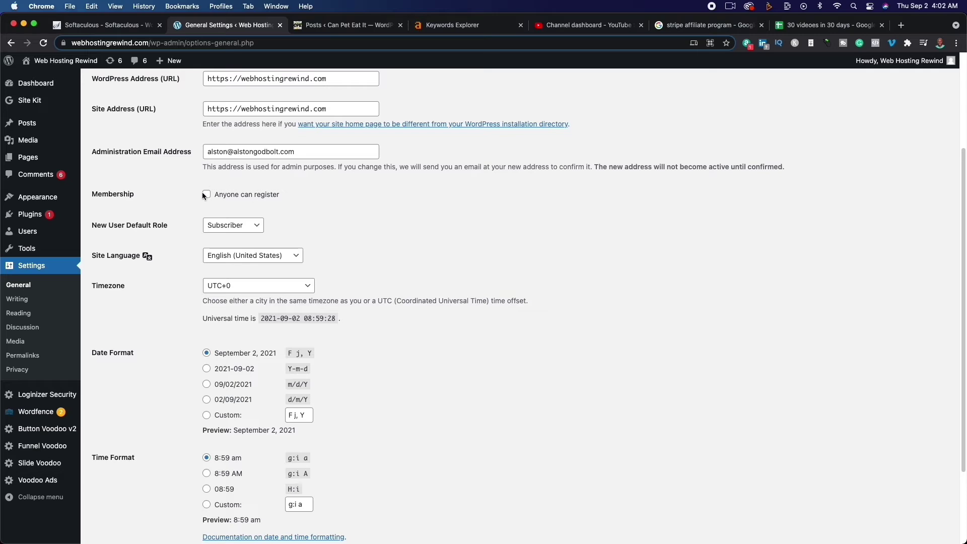
scroll(380, 252, down, 2)
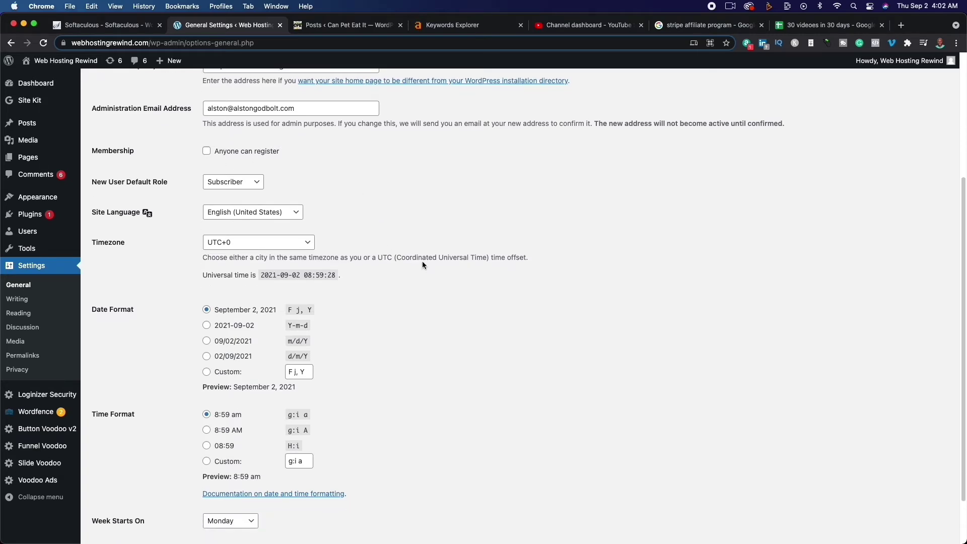
click(255, 243)
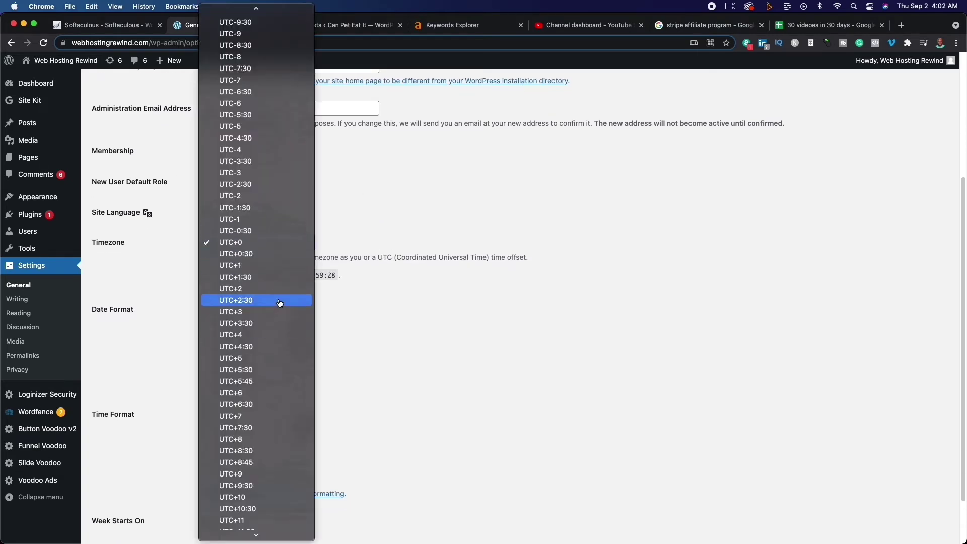
scroll(278, 313, up, 20)
scroll(284, 314, down, 2)
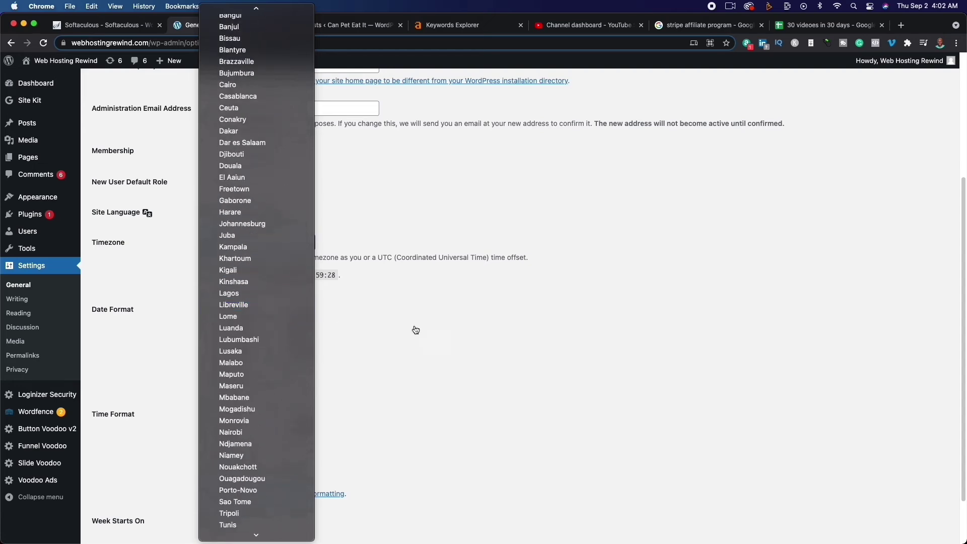
click(421, 332)
scroll(458, 347, down, 3)
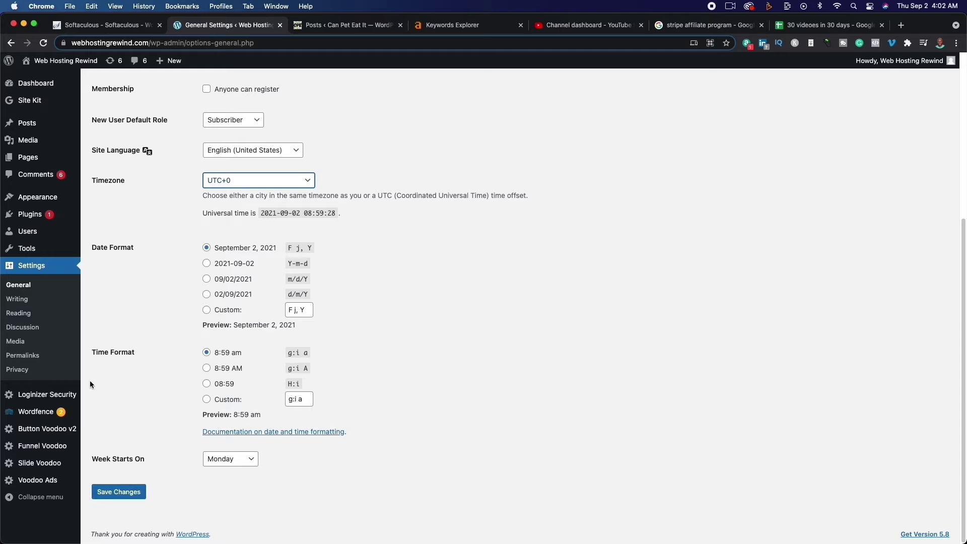
Step: Review the Writing settings and the search engine visibility option in the Reading settings
click(17, 299)
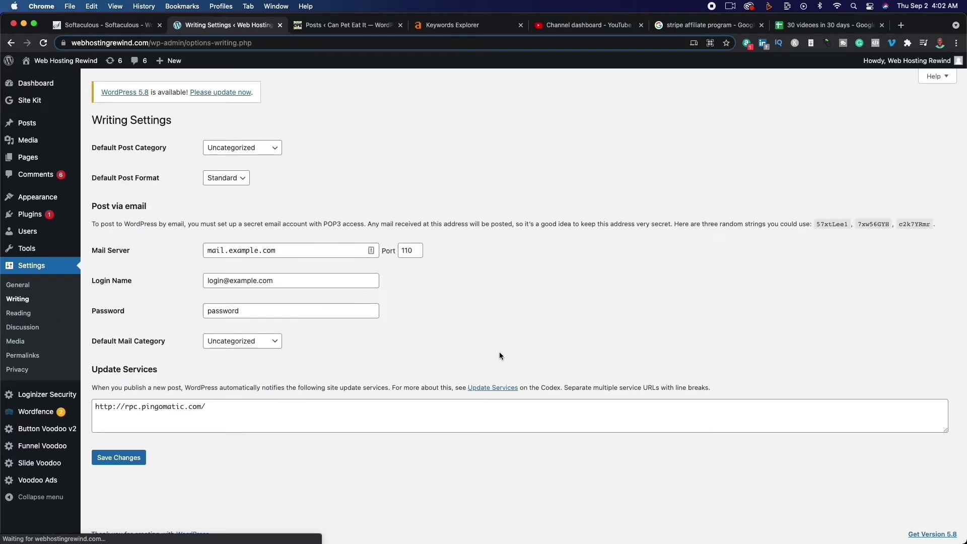
click(15, 313)
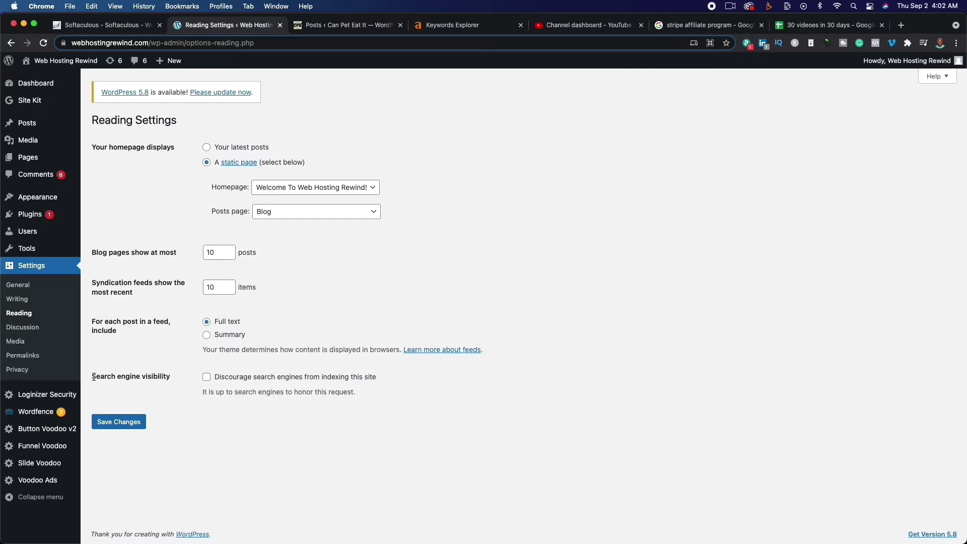
drag(94, 377, 164, 376)
Step: Look over the Discussion settings for comments and open the Media settings
click(15, 328)
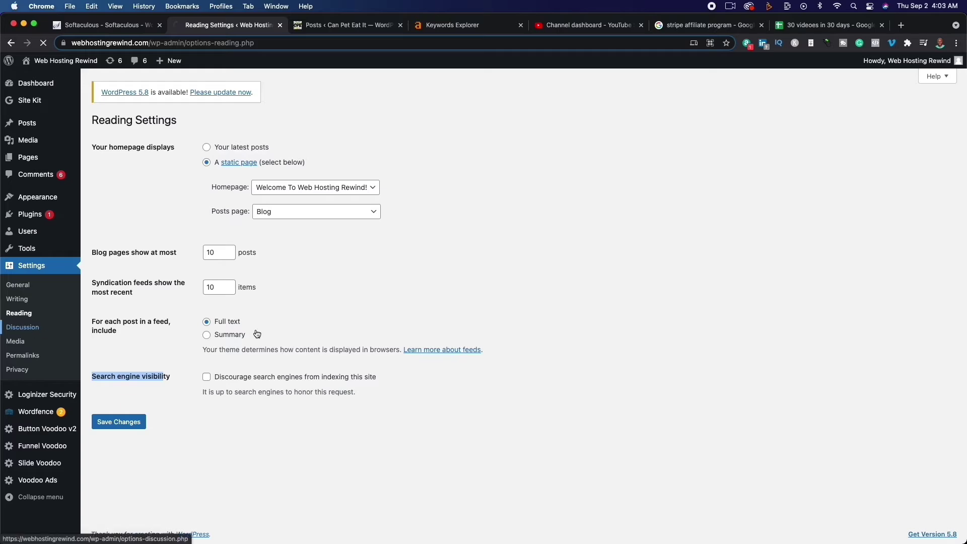
scroll(374, 404, down, 5)
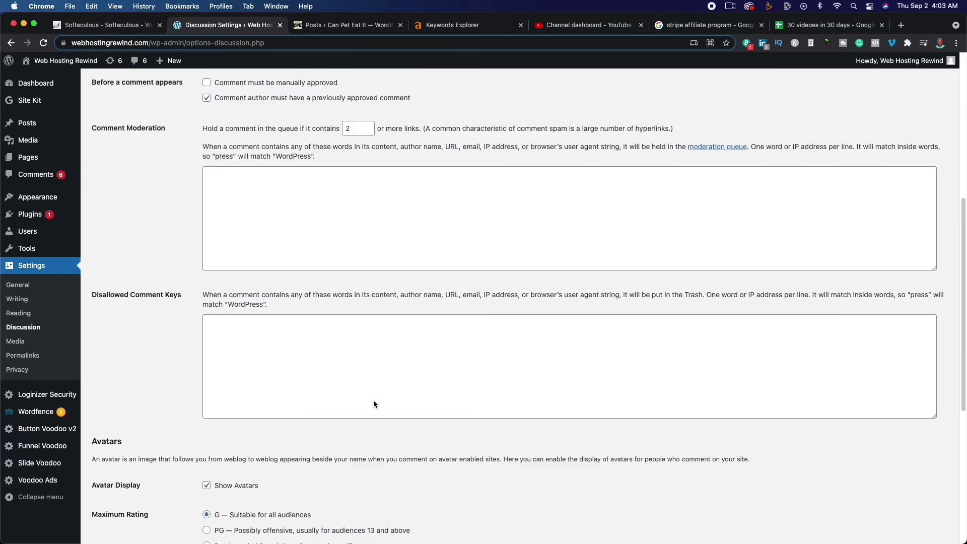
scroll(373, 404, up, 5)
click(15, 341)
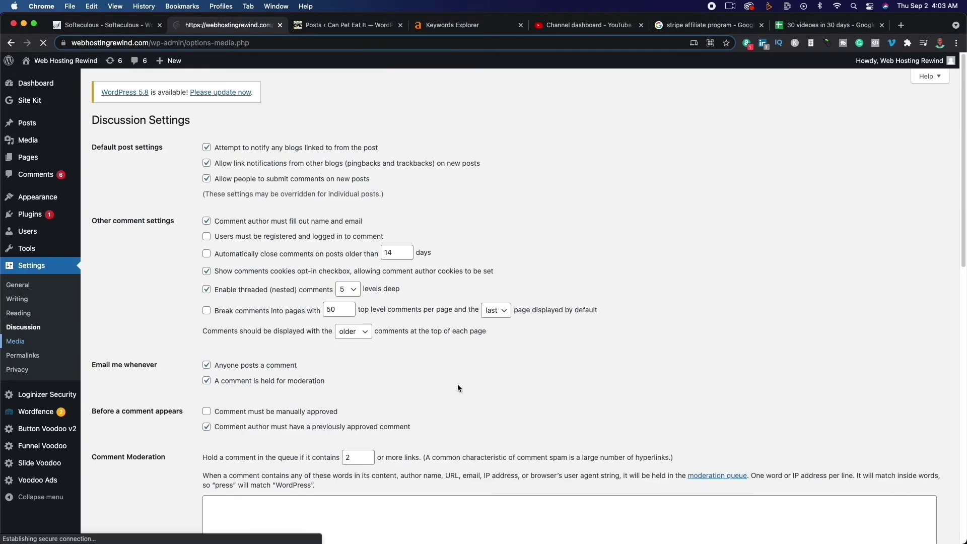
Step: Examine the permalink structure options, focusing on the sample URL of the Post name structure
click(23, 356)
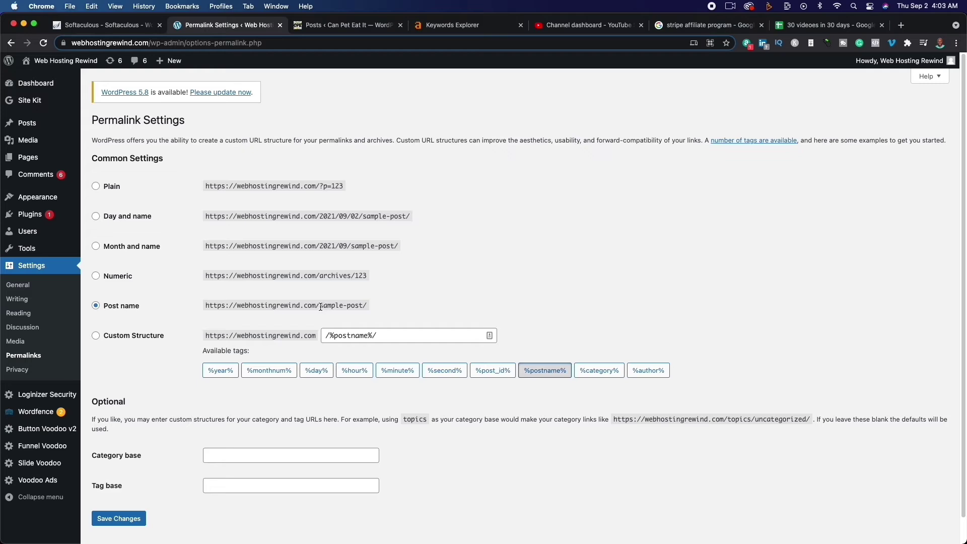
drag(319, 307, 351, 306)
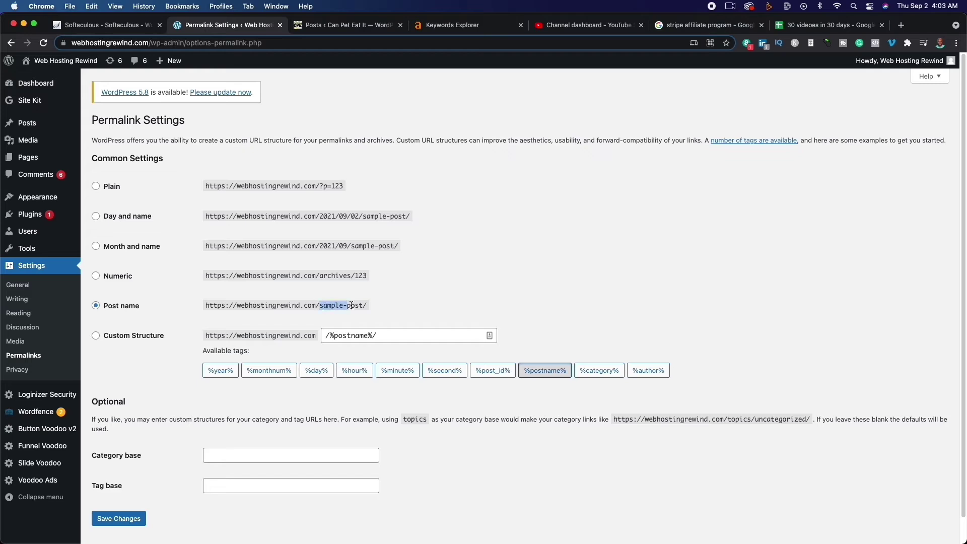
click(542, 266)
scroll(267, 335, down, 1)
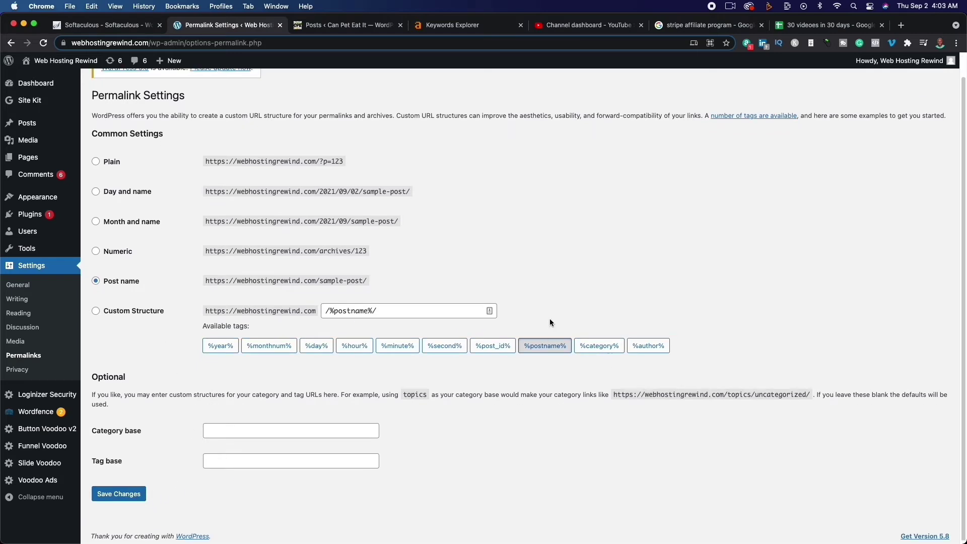
scroll(549, 320, up, 1)
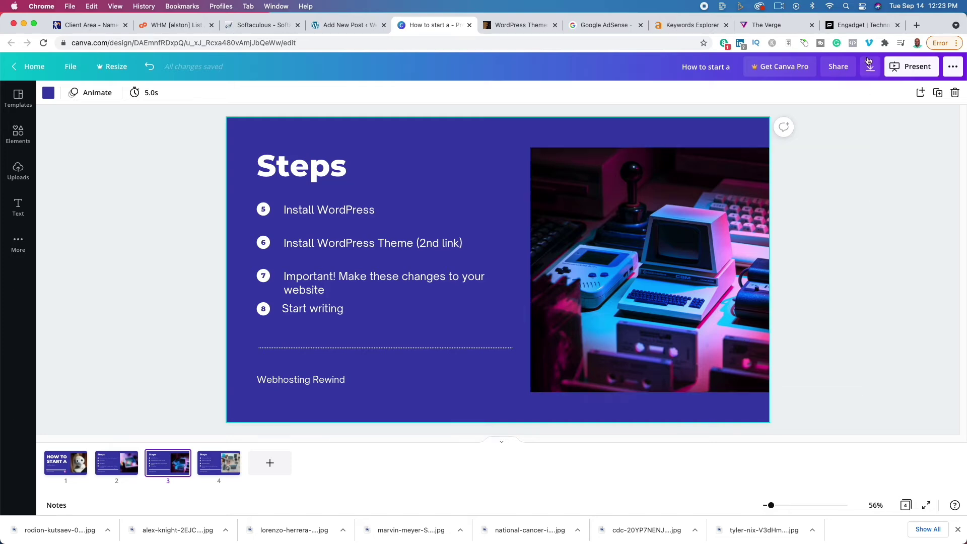
Step: Look at the front pages of The Verge and Engadget as examples of tech blogs
click(775, 27)
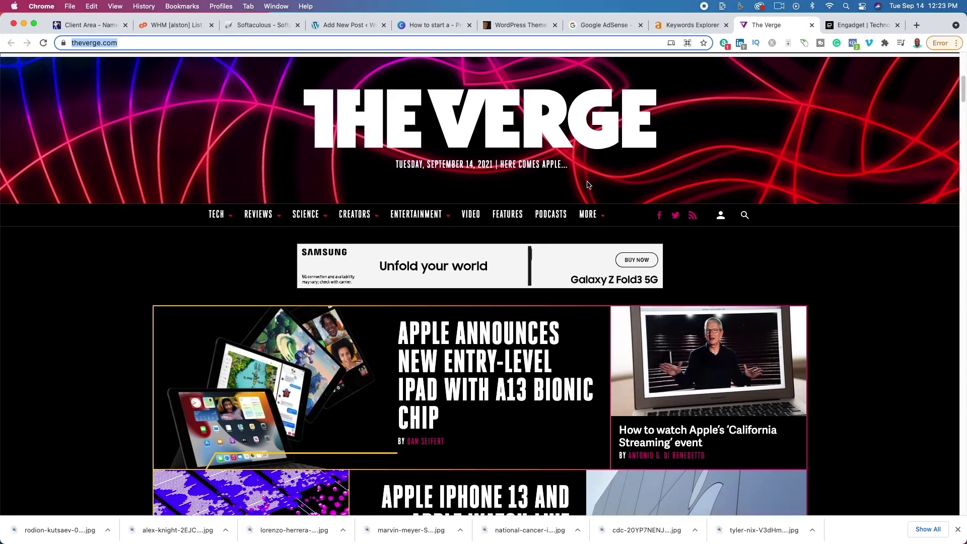
scroll(588, 184, down, 2)
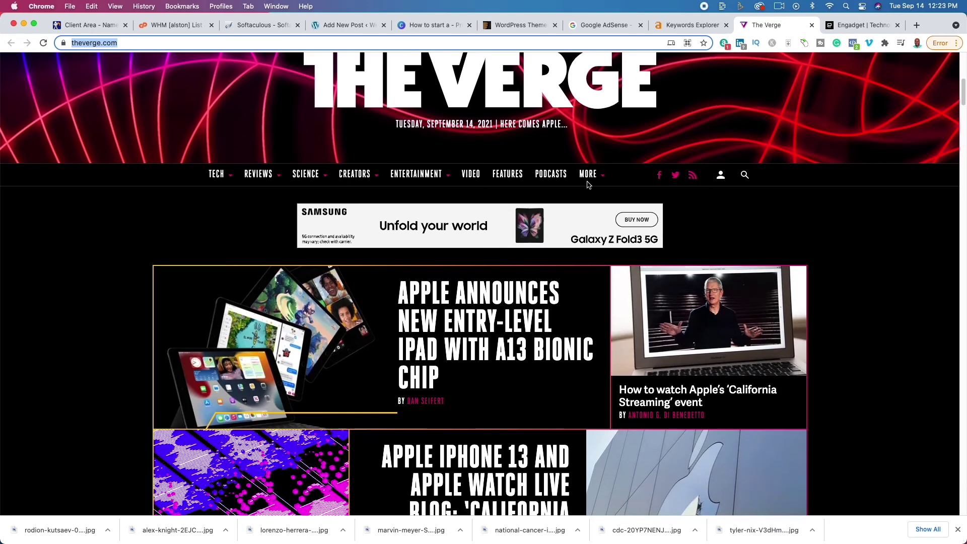
scroll(589, 185, up, 6)
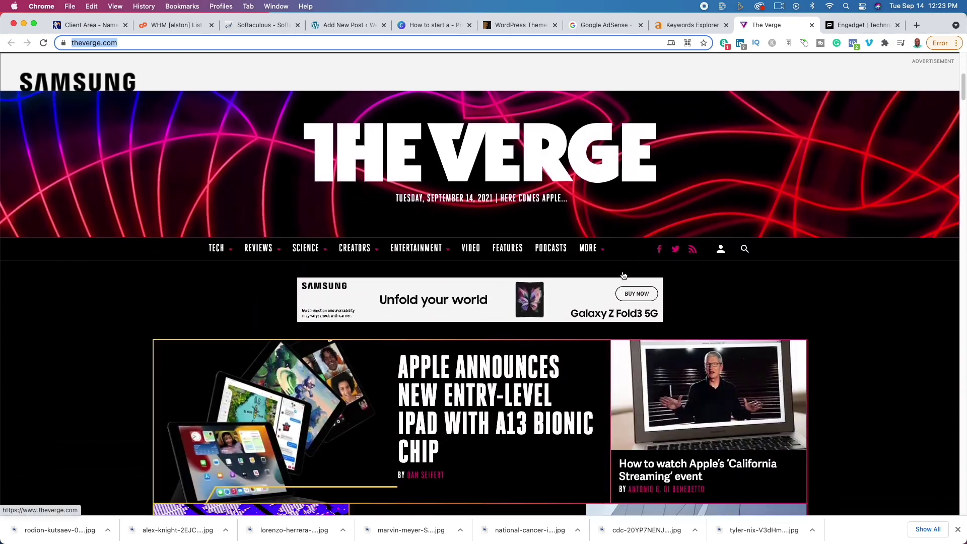
click(859, 25)
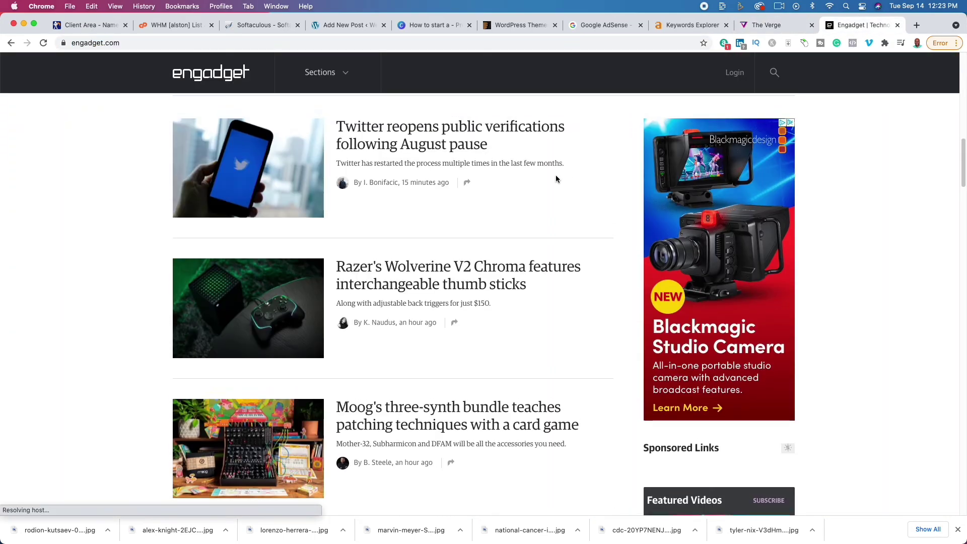
scroll(557, 178, up, 15)
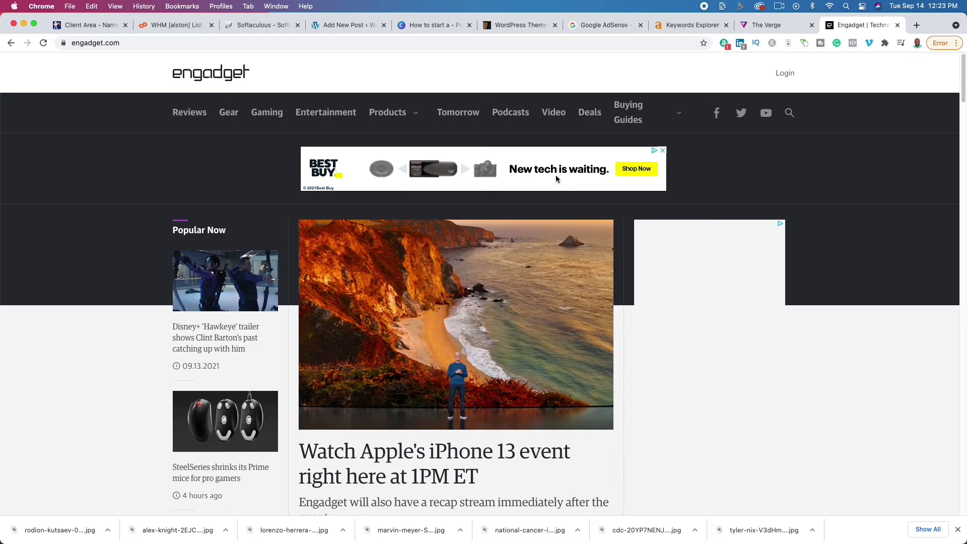
Step: Search ThemeForest for technology themes in the WordPress category and look through the resulting themes
scroll(556, 178, down, 10)
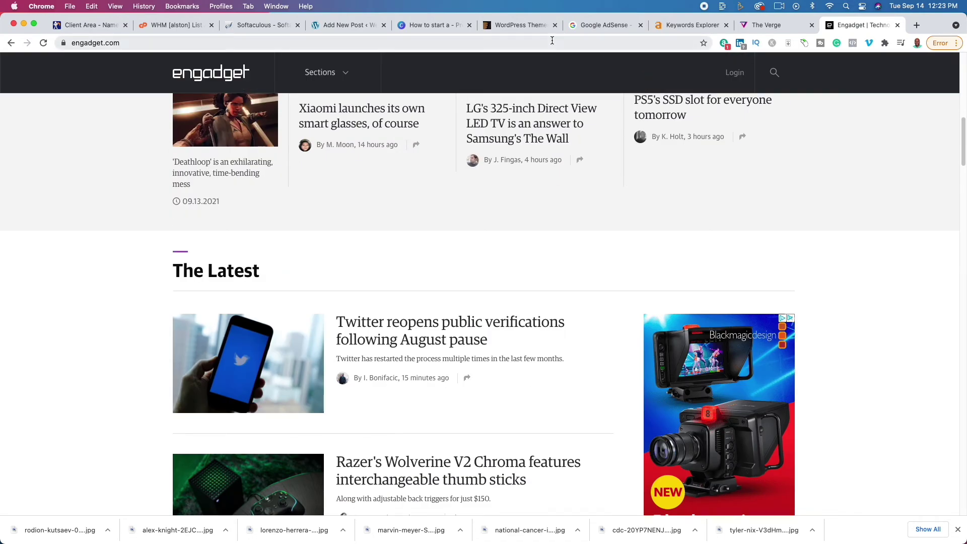
click(518, 26)
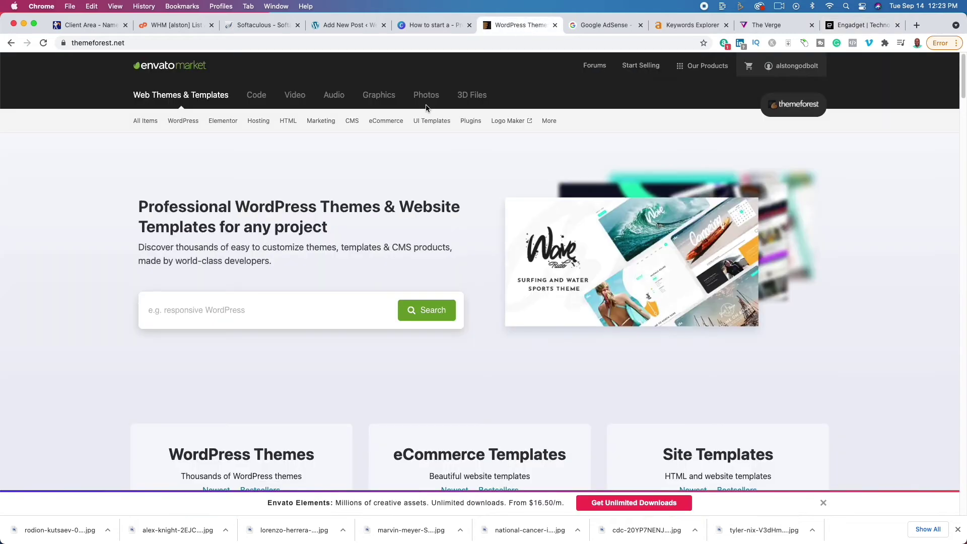
click(216, 312)
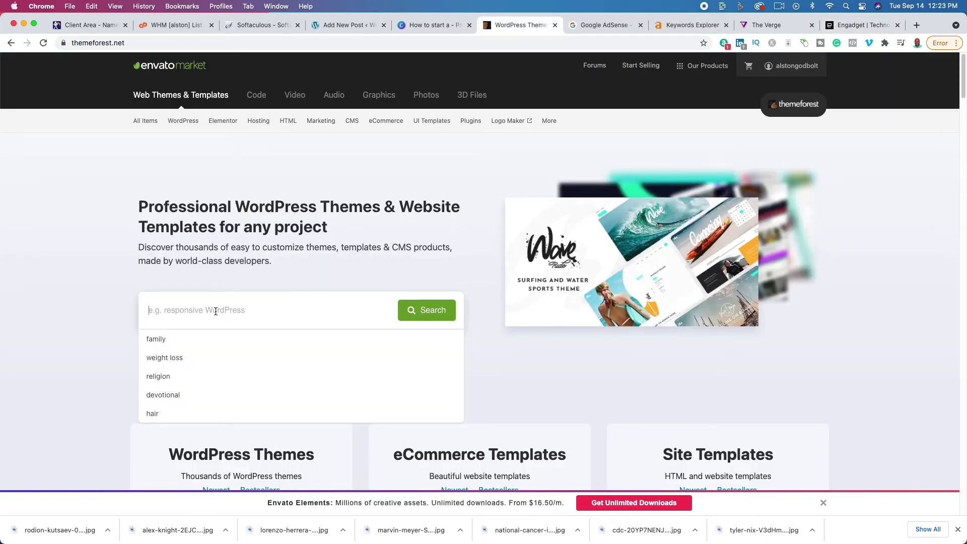
text(tech)
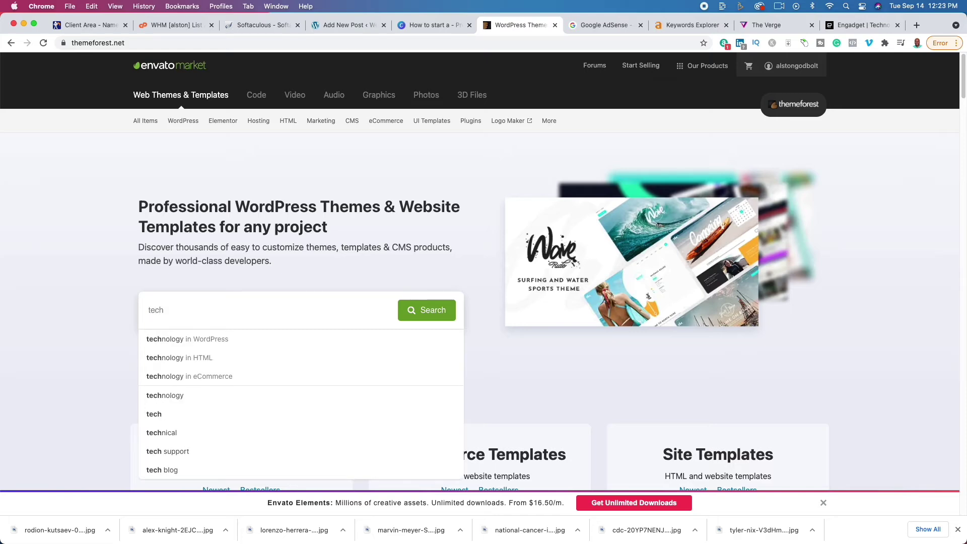
click(217, 339)
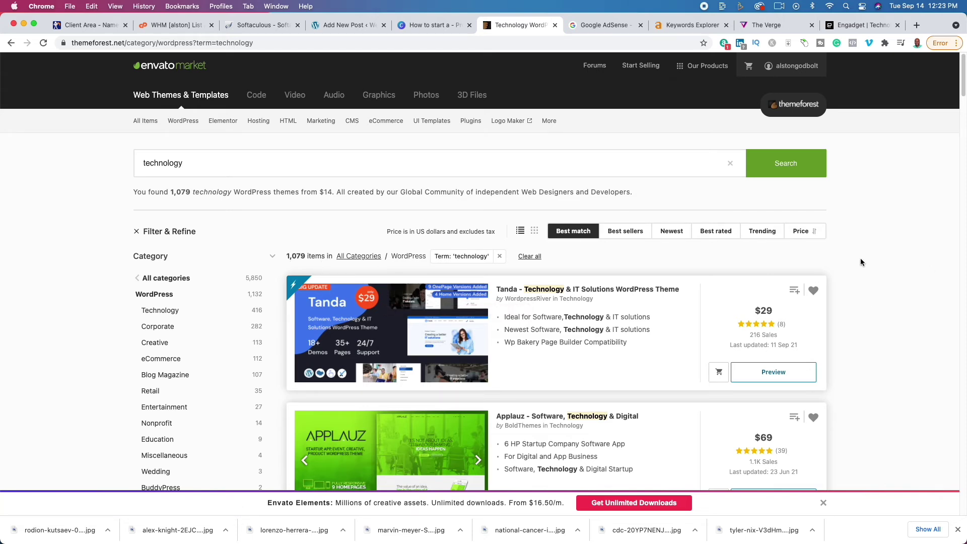
scroll(872, 292, down, 3)
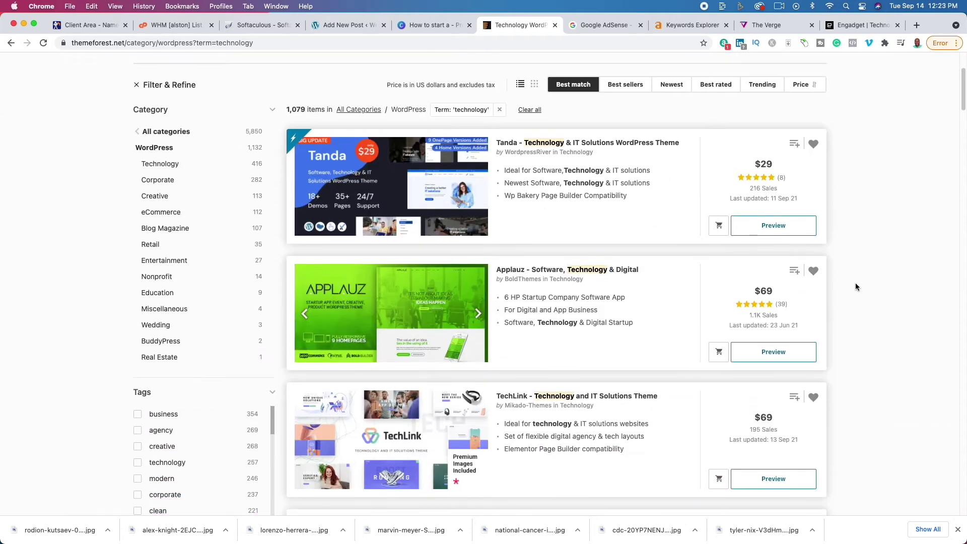
scroll(865, 292, down, 5)
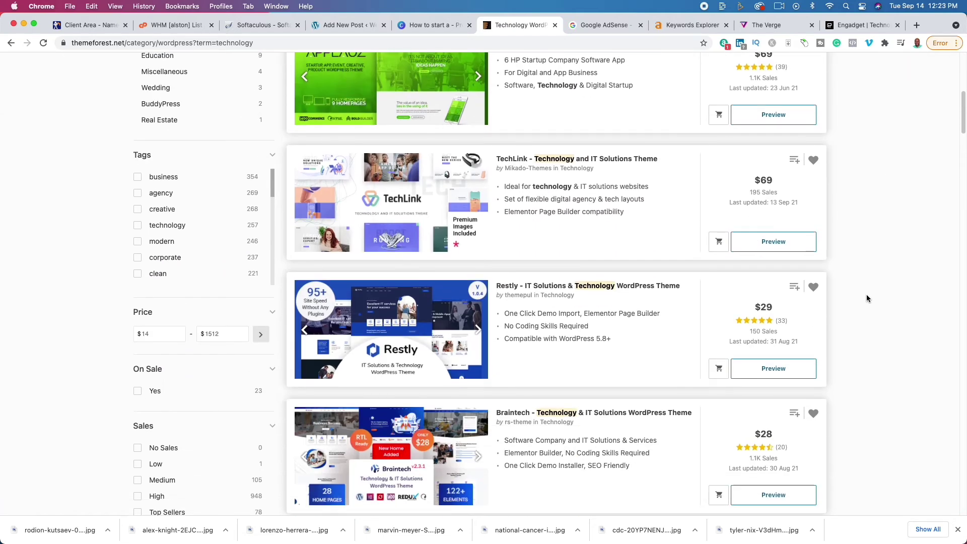
scroll(866, 295, down, 3)
scroll(867, 294, up, 4)
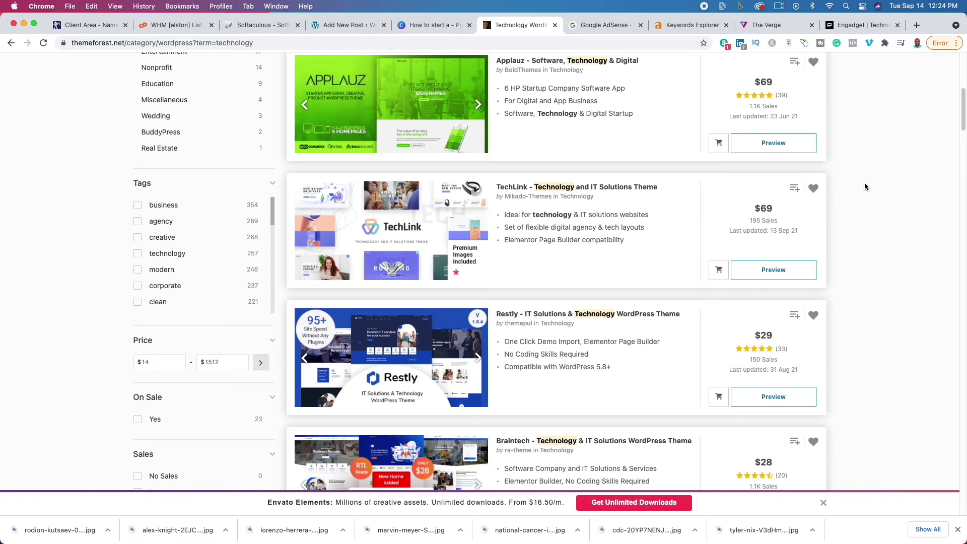
Step: Leave the conservatory conversions draft in WordPress without saving and open the upload form for adding a new theme
click(349, 25)
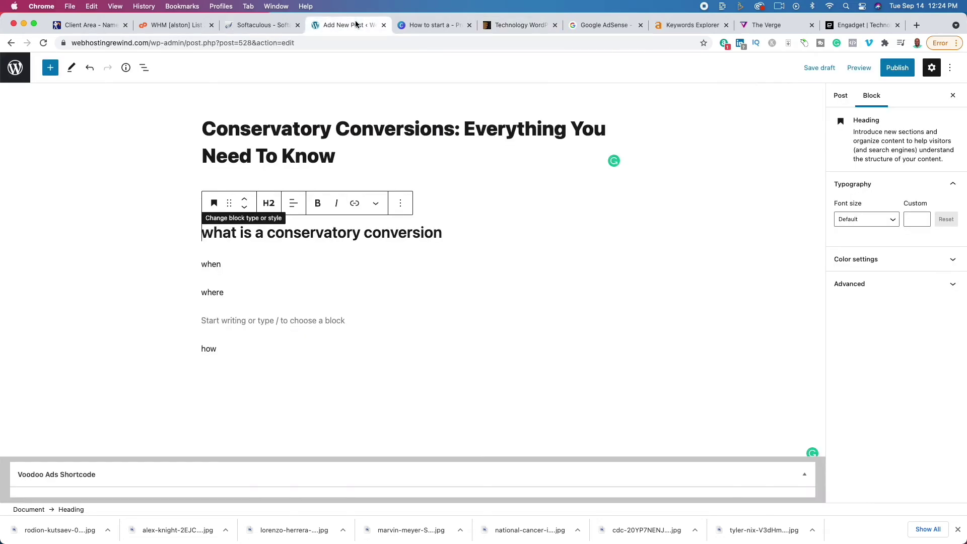
click(25, 76)
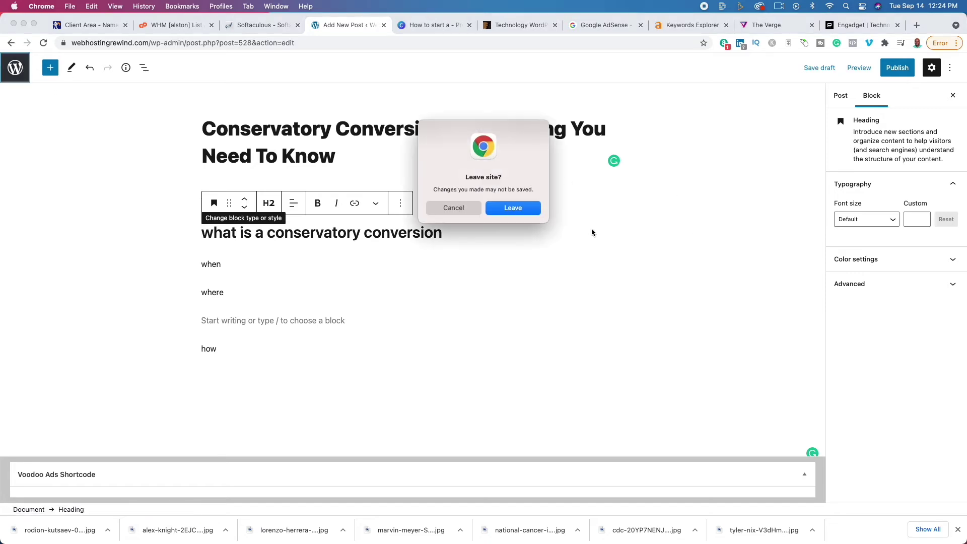
click(528, 206)
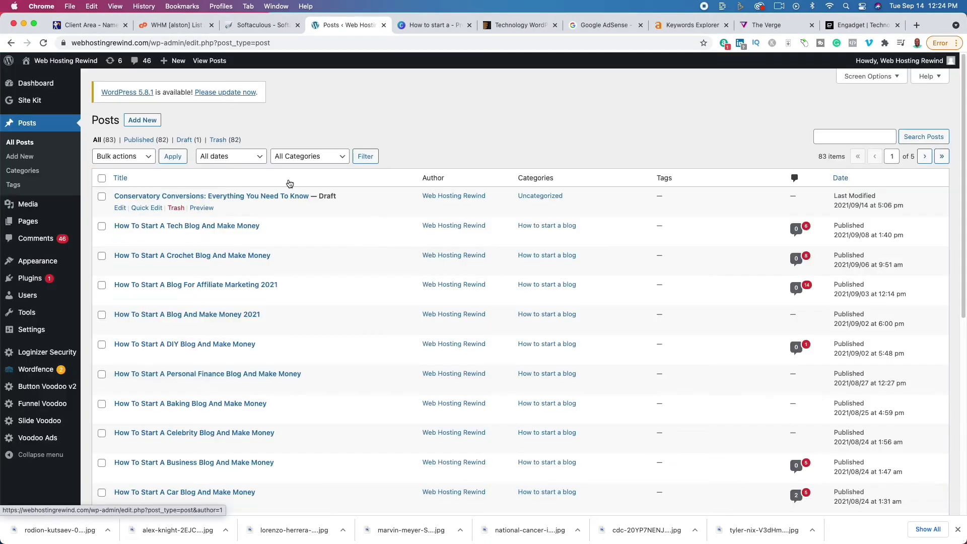
mouse_move(44, 265)
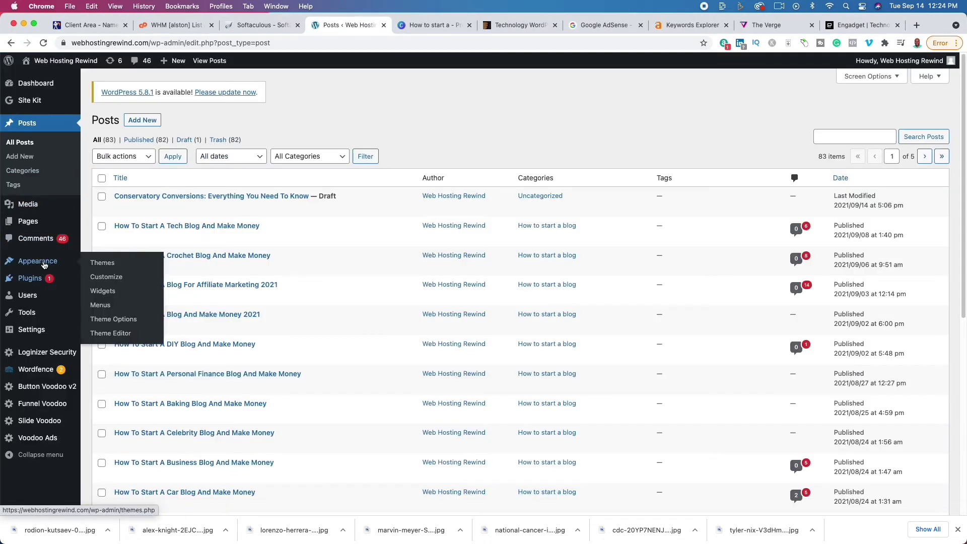
click(111, 264)
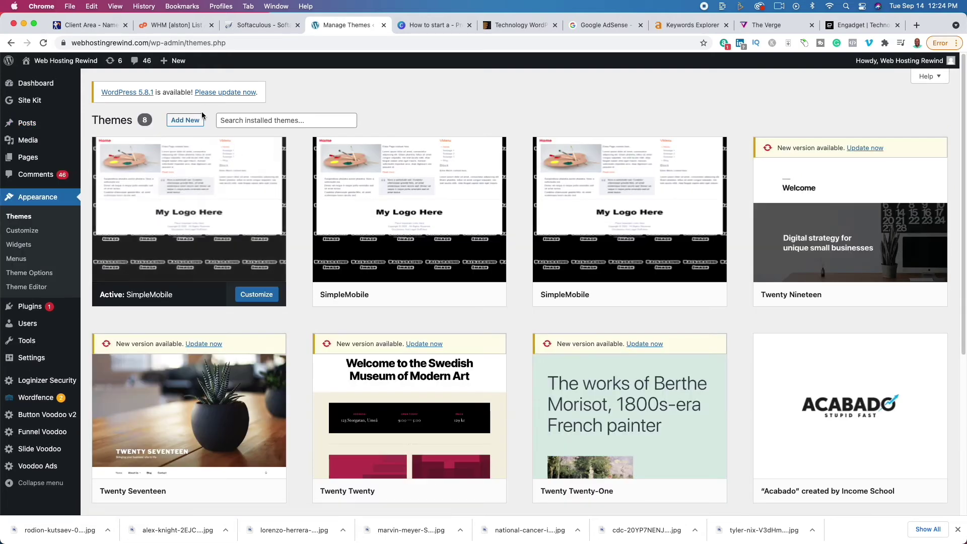
click(190, 122)
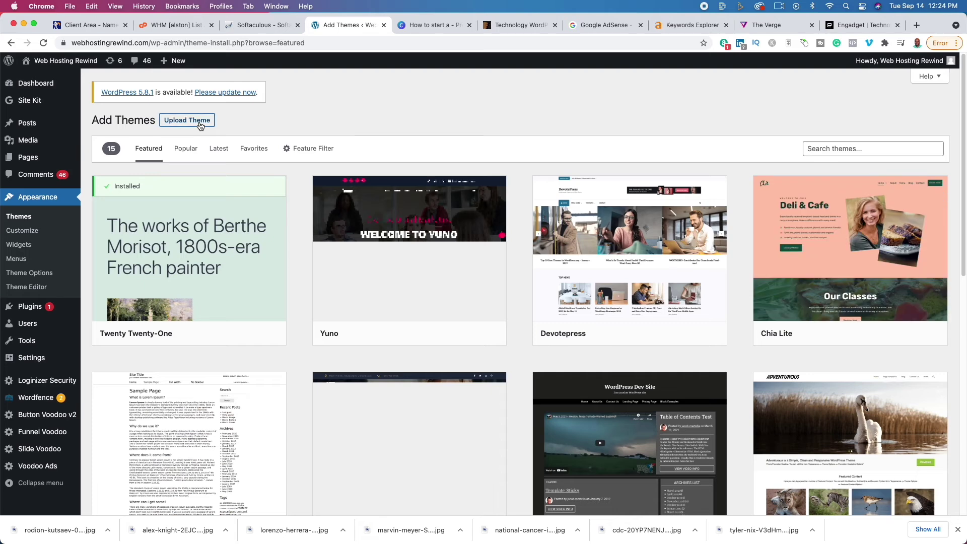
click(200, 125)
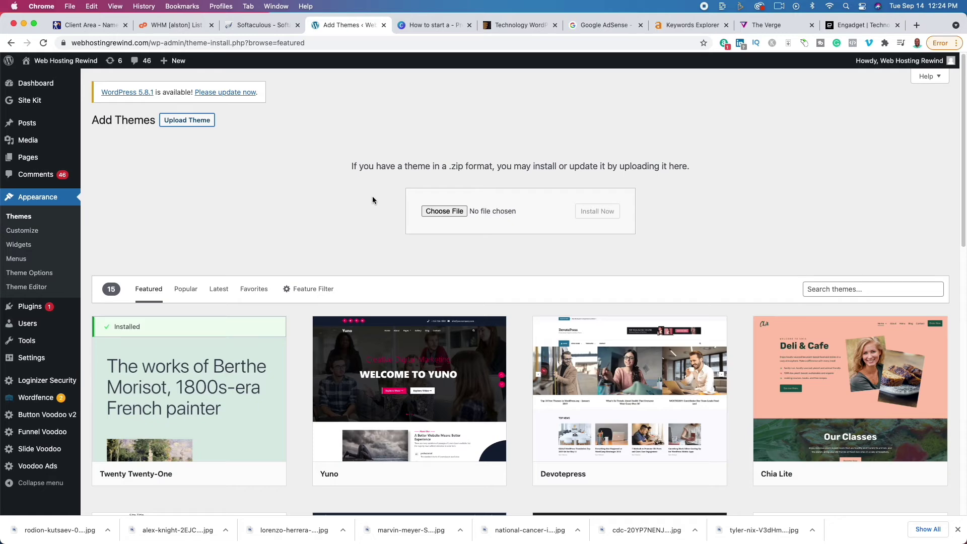
Step: Check the steps slide in the Canva presentation and create a new blank post in WordPress
click(431, 25)
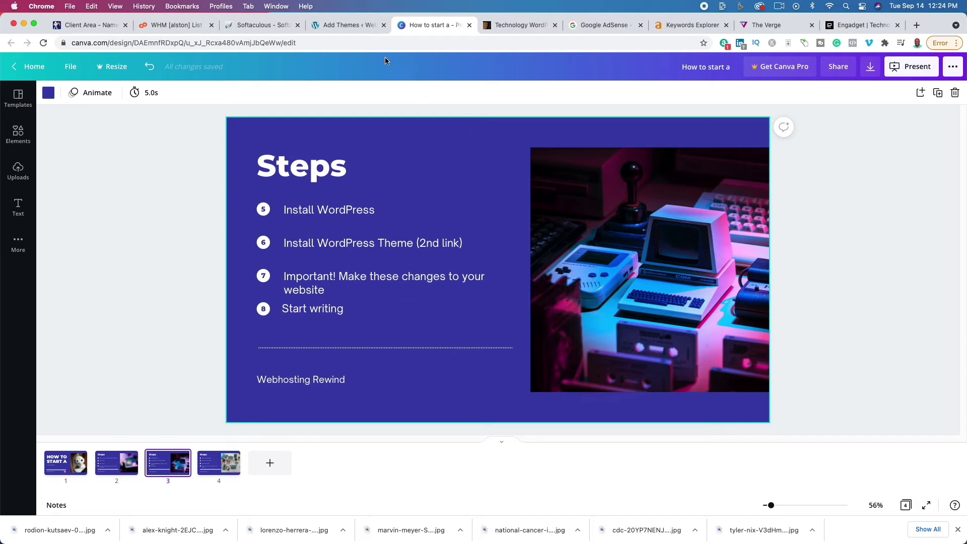
click(352, 29)
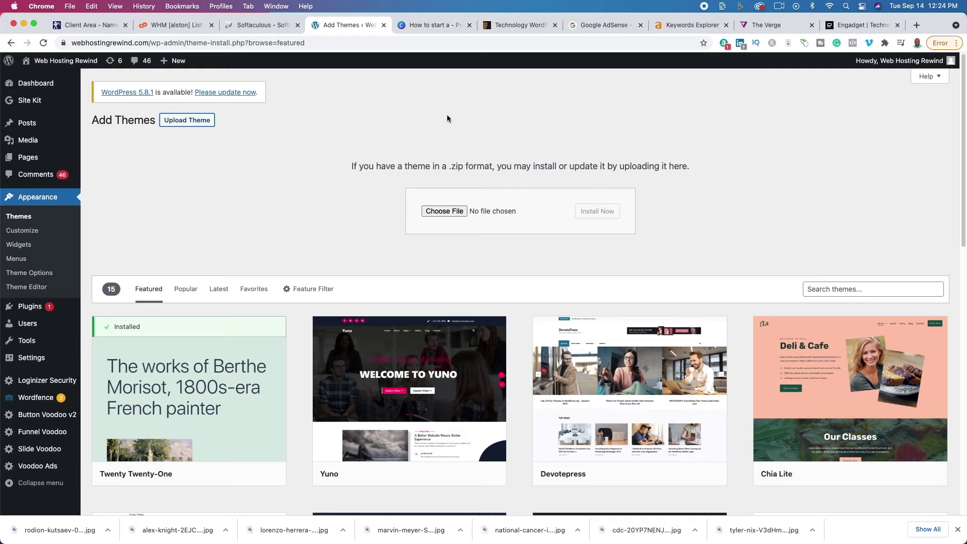
mouse_move(40, 127)
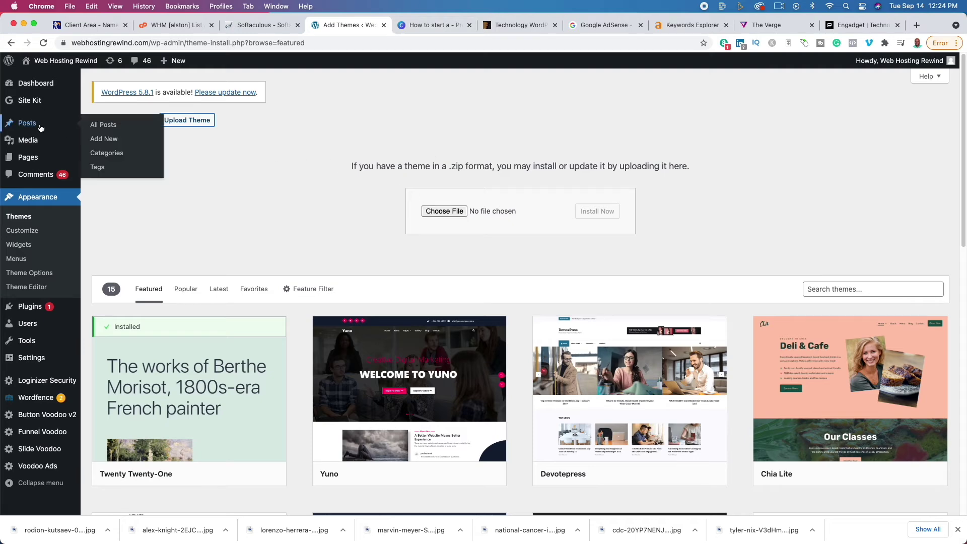
click(102, 125)
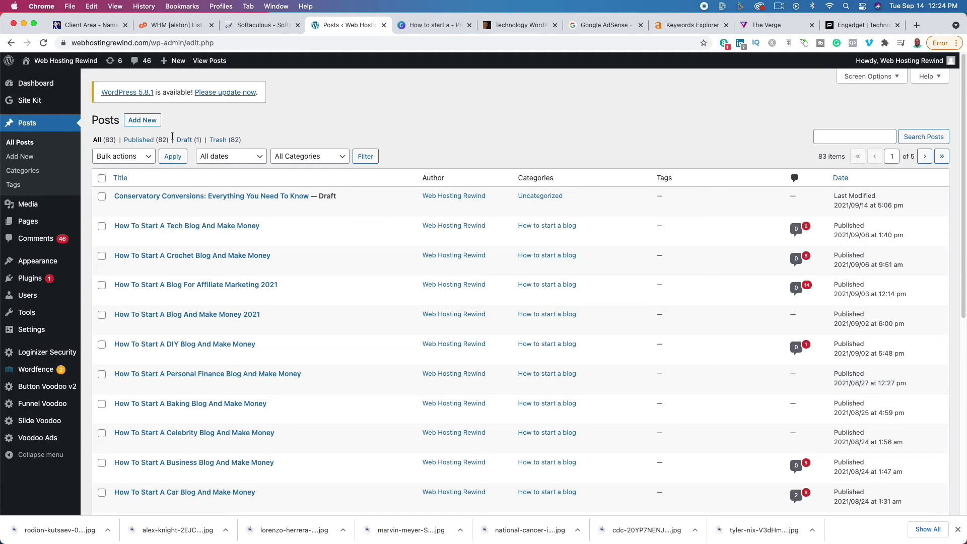
click(143, 120)
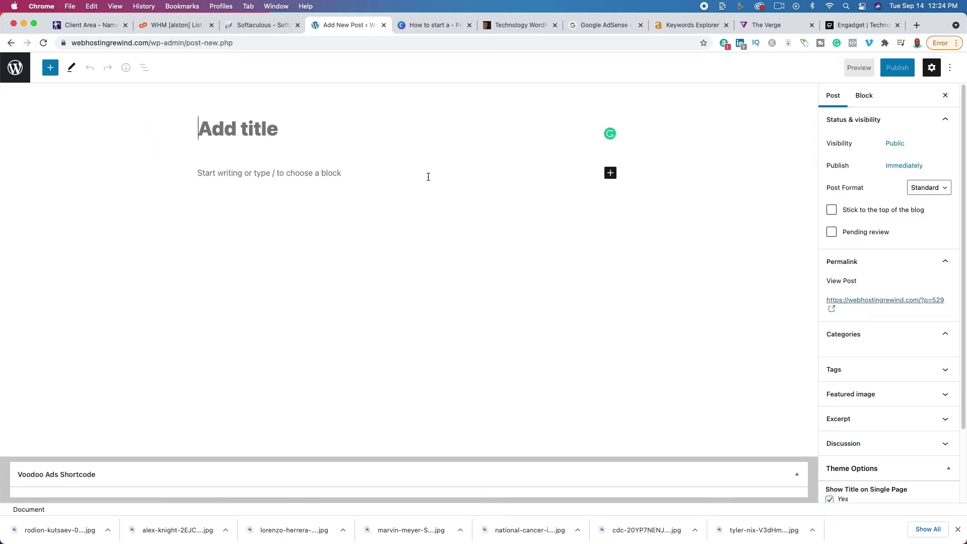
click(684, 26)
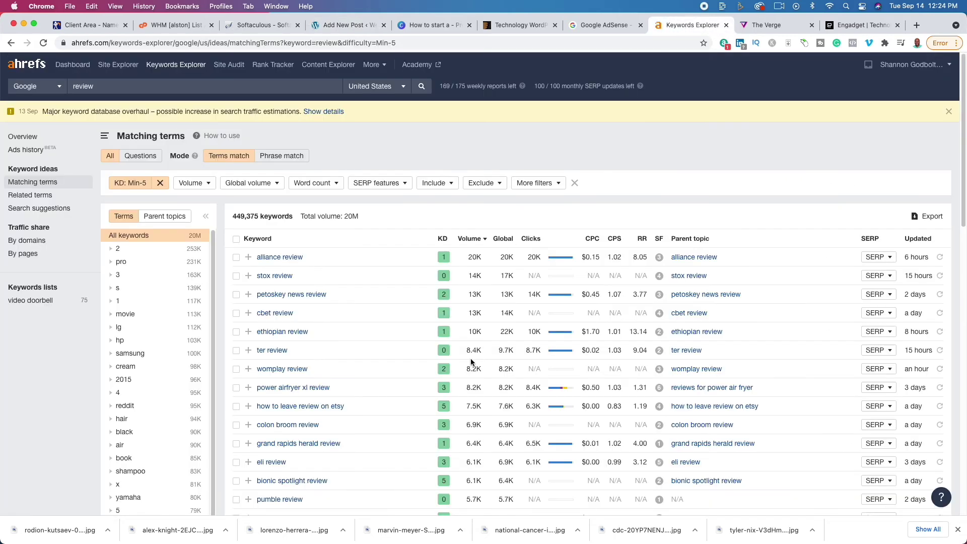
click(174, 25)
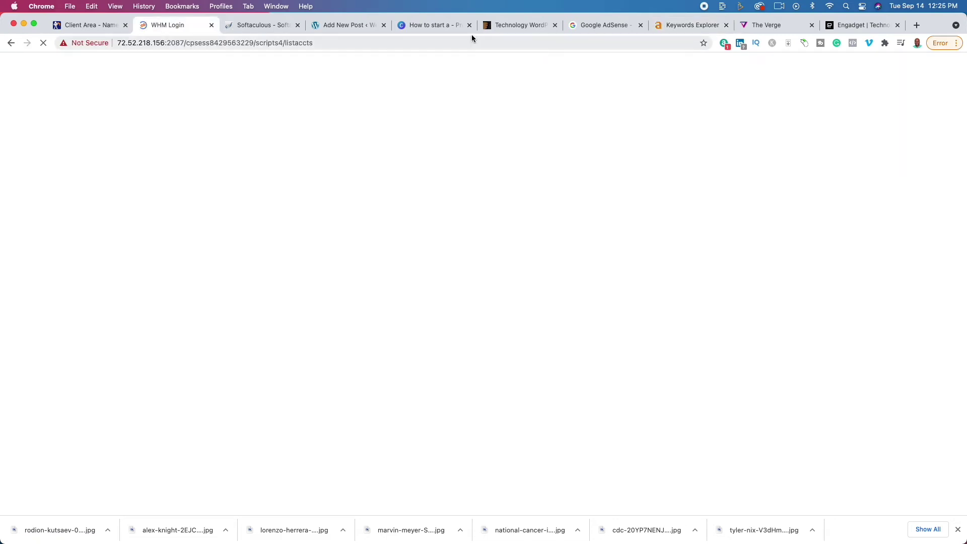
click(447, 27)
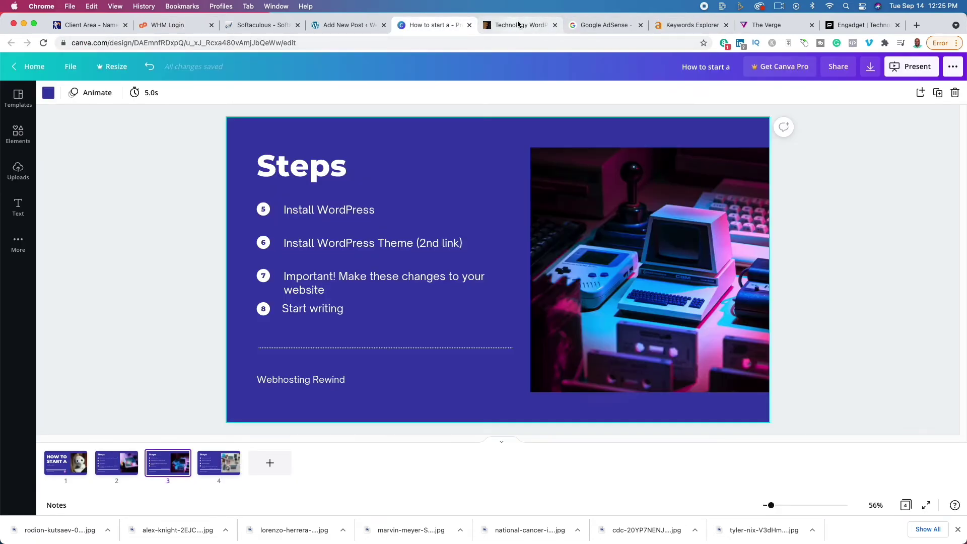
click(509, 30)
click(602, 26)
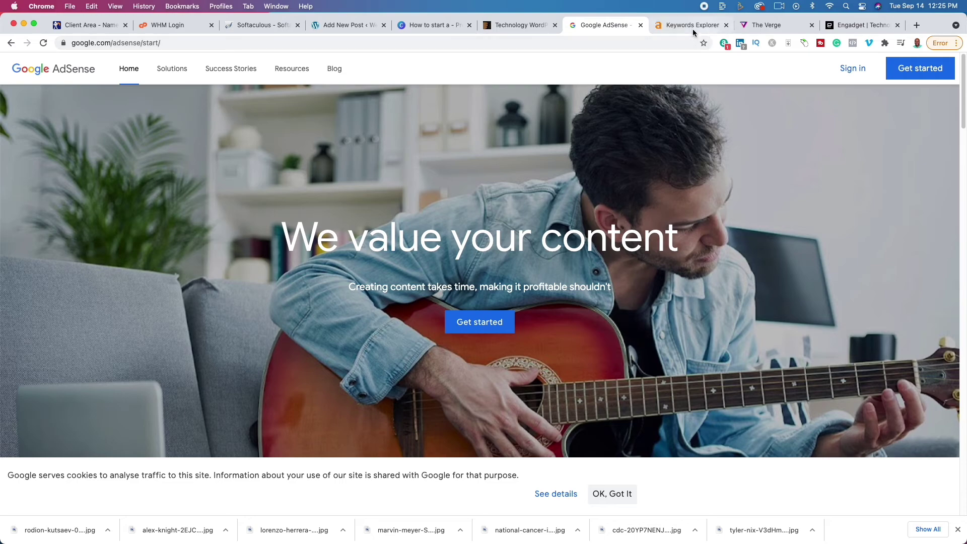
Step: Title the new WordPress post "Playstation 5 Review: Is this better than it's Competitors"
click(360, 27)
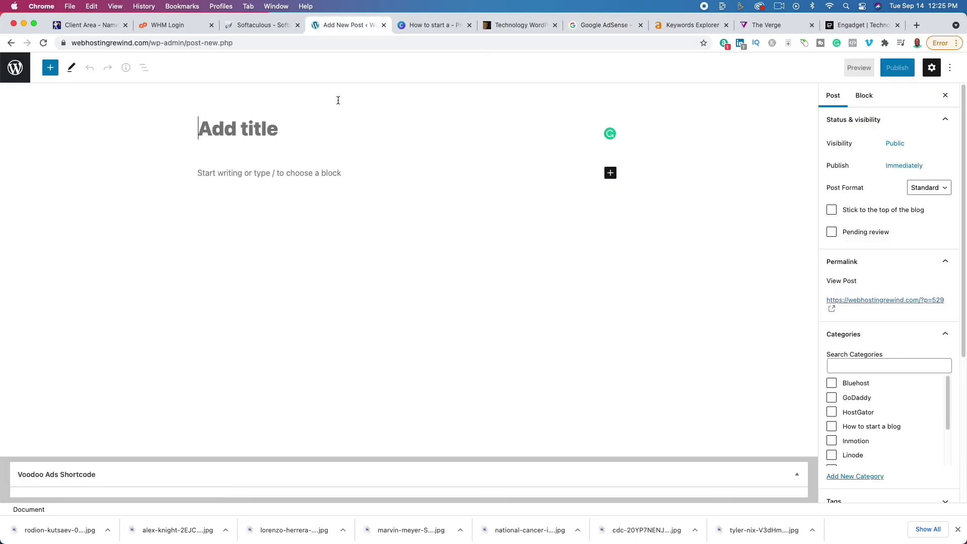
click(323, 141)
text(Plays)
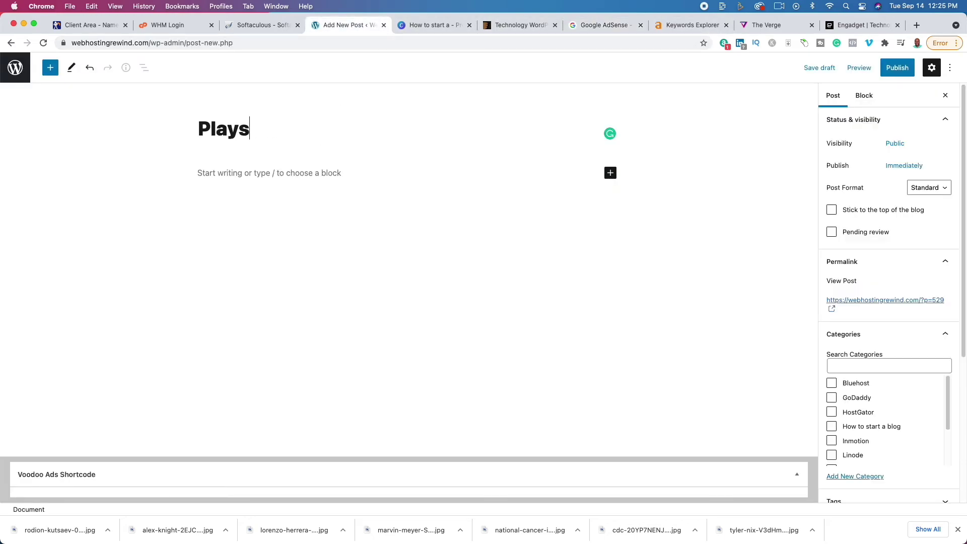
text(tation 5 )
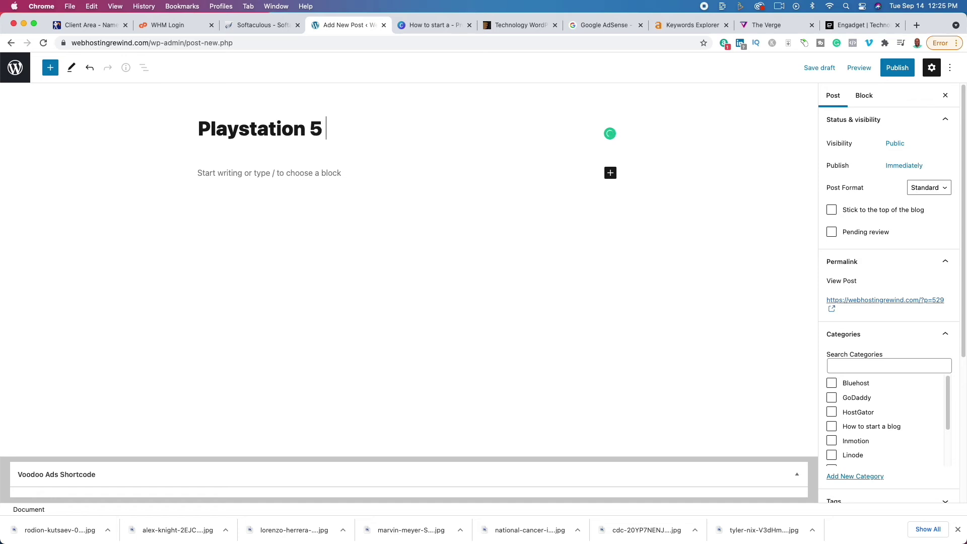
text(Review)
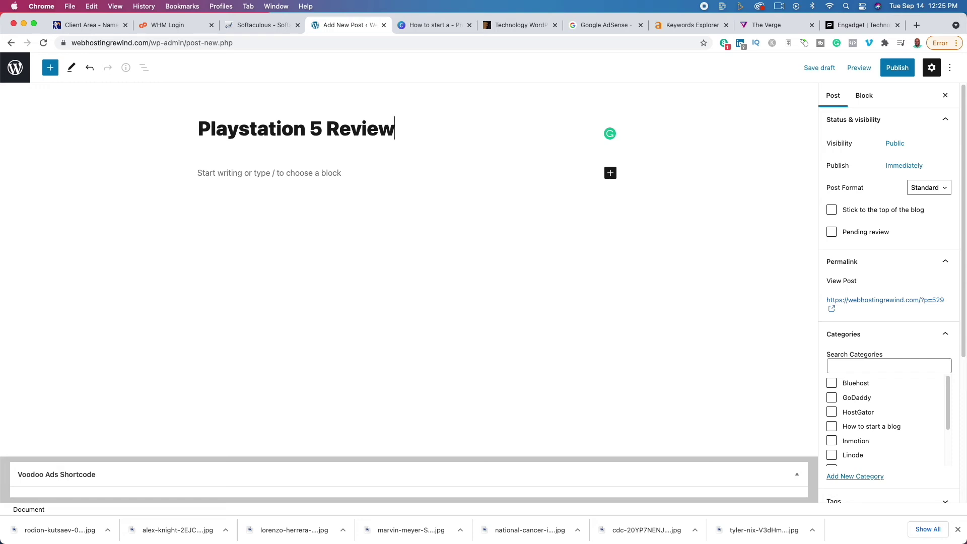
text(: Is this better tahn)
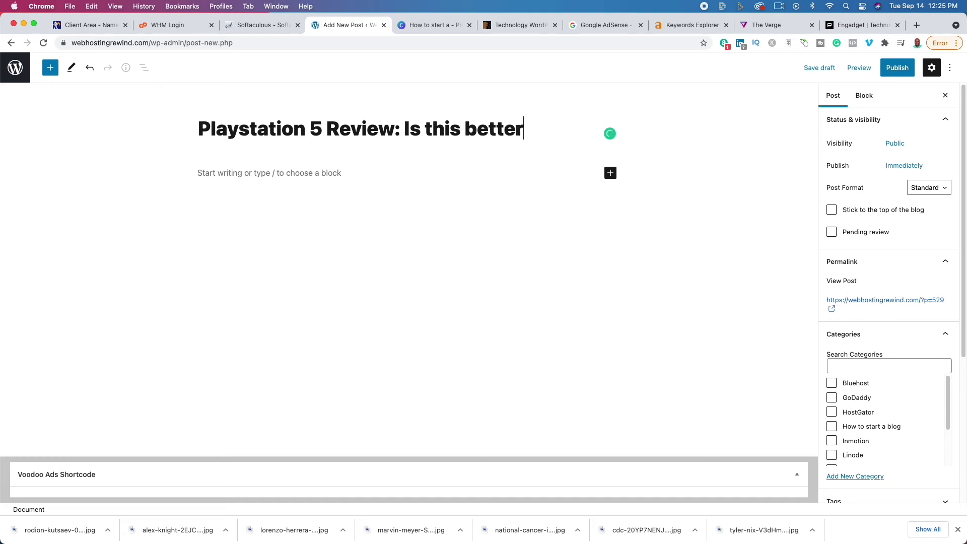
key(BackSpace)
key(BackSpace)
key(BackSpace)
text(han it's competitors)
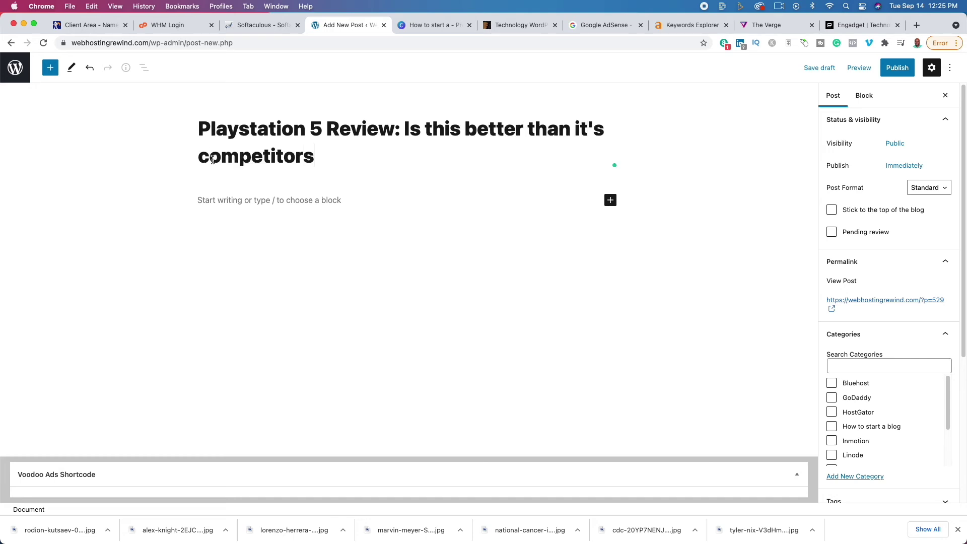
drag(210, 159, 198, 159)
text(C)
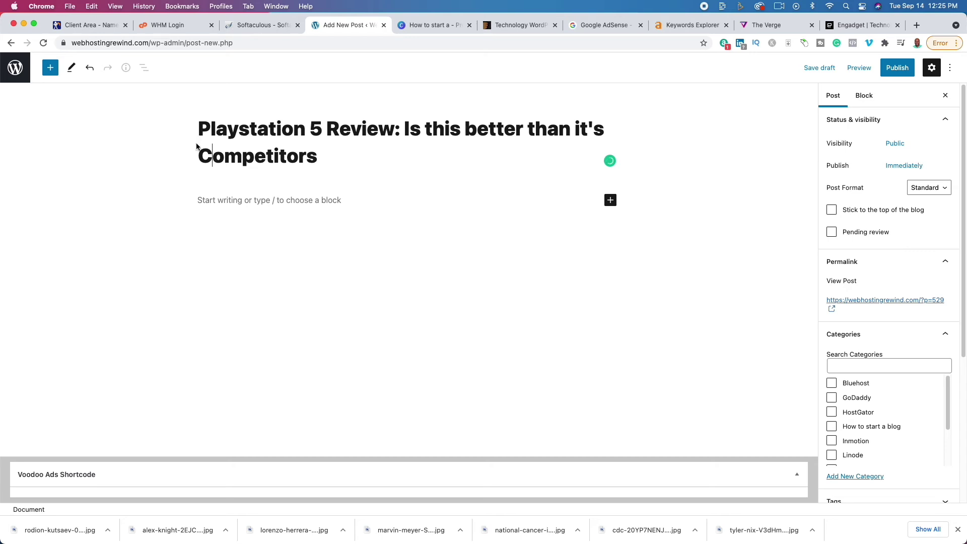
Step: Search Google in a new tab for the title's "Playstation 5 Review" phrase and open the Tom's Guide PS5 review
drag(199, 131, 394, 130)
key(super+c)
click(917, 25)
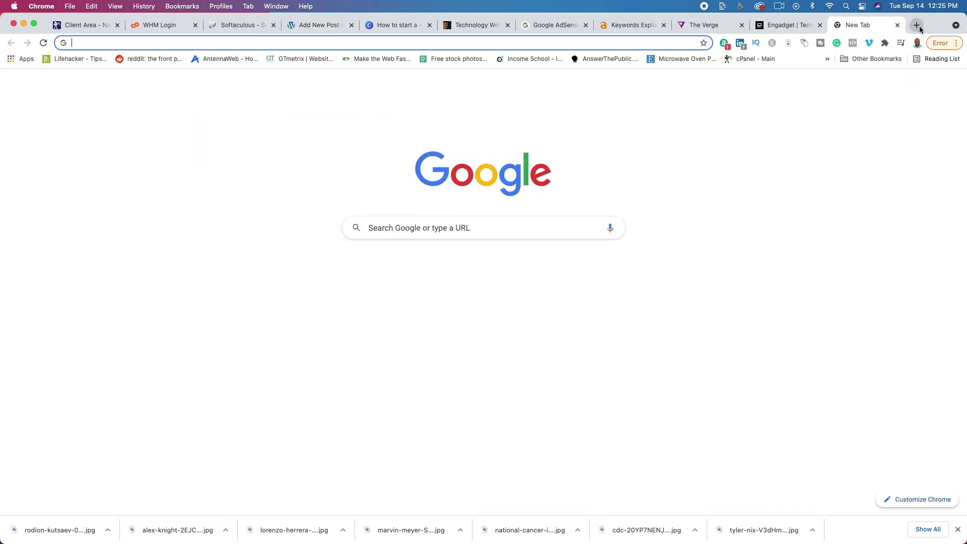
key(super+v)
key(Return)
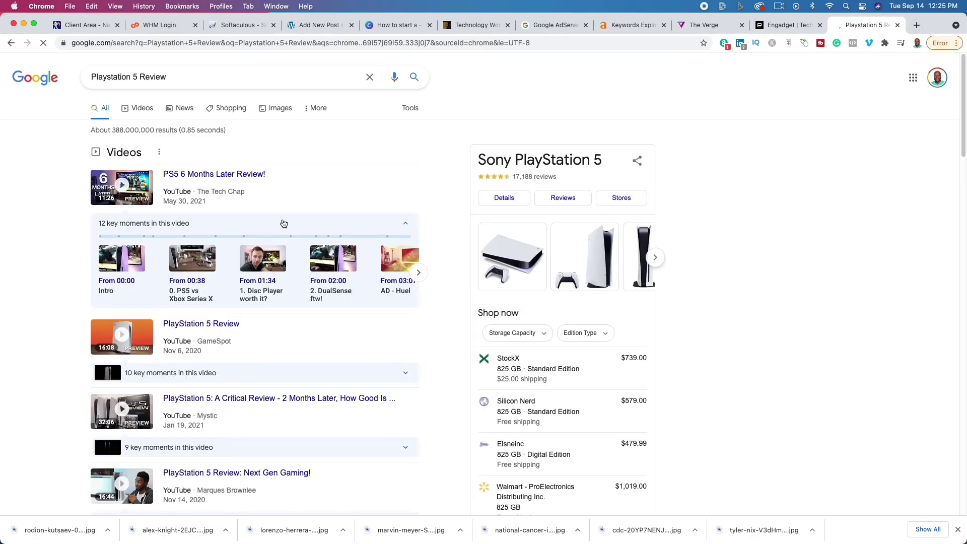
scroll(67, 298, down, 10)
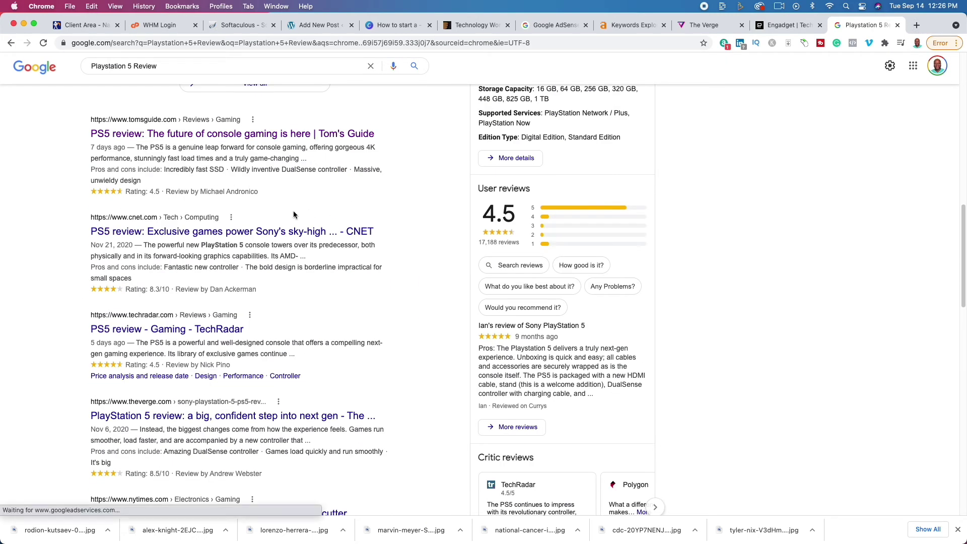
click(173, 134)
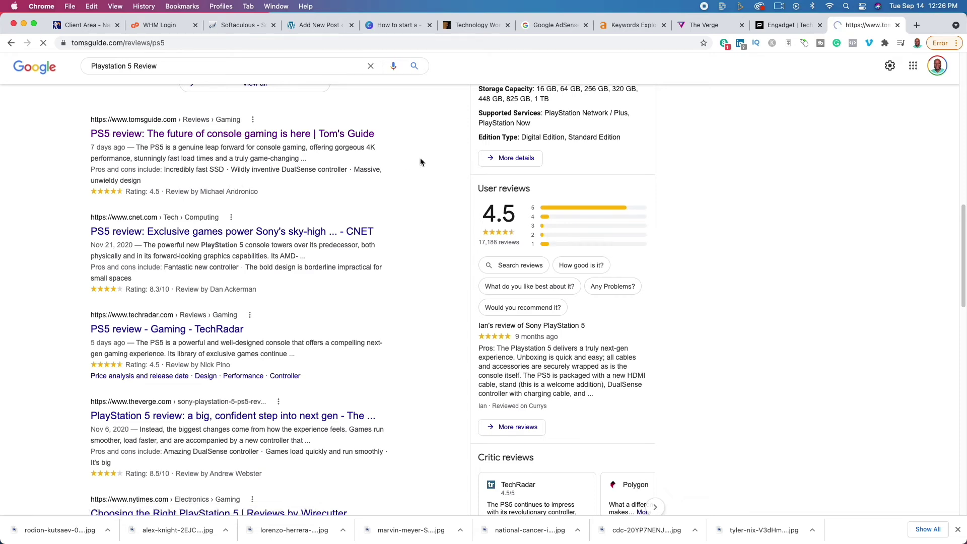
Step: Count the words of the full Tom's Guide PS5 review text with Word Counter Plus and dismiss the newsletter sign-up
scroll(462, 236, down, 4)
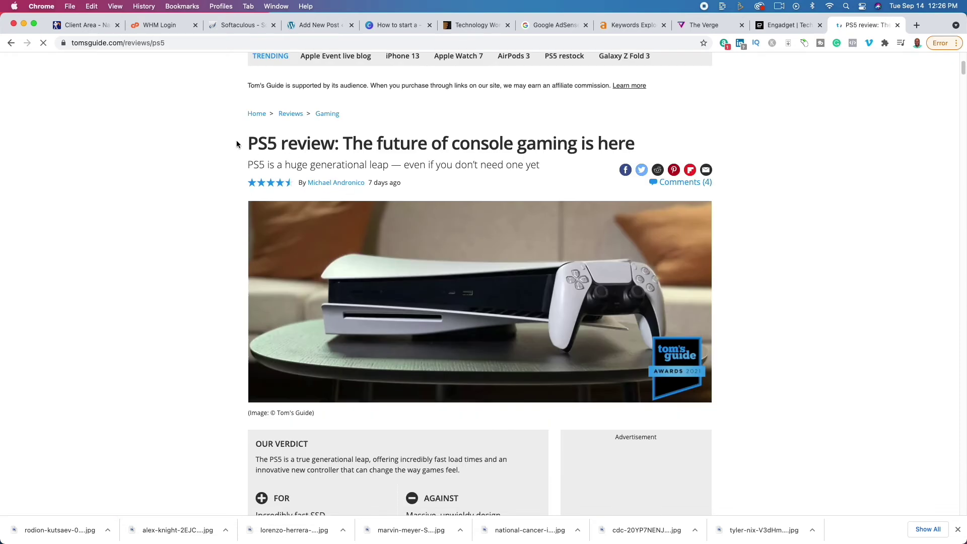
drag(250, 142, 585, 369)
scroll(584, 369, down, 20)
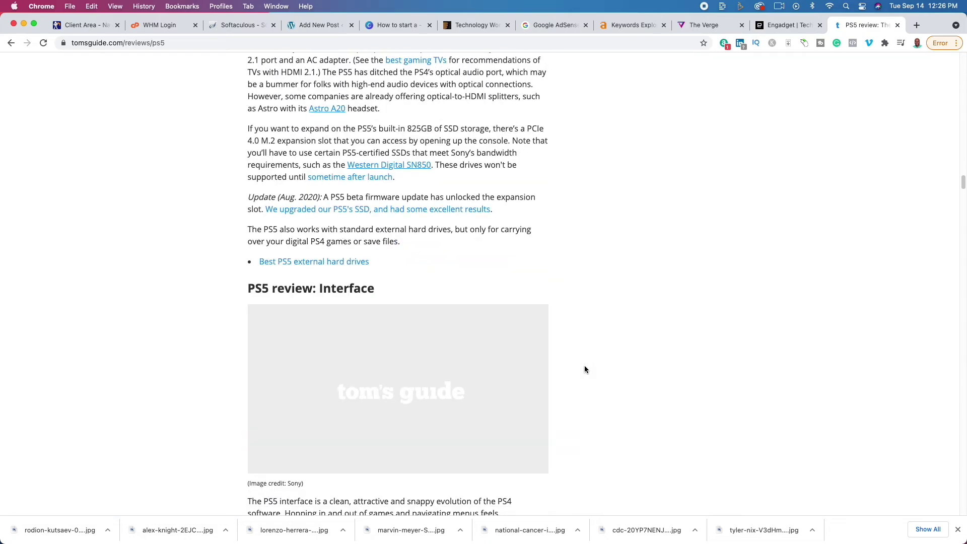
scroll(585, 369, down, 20)
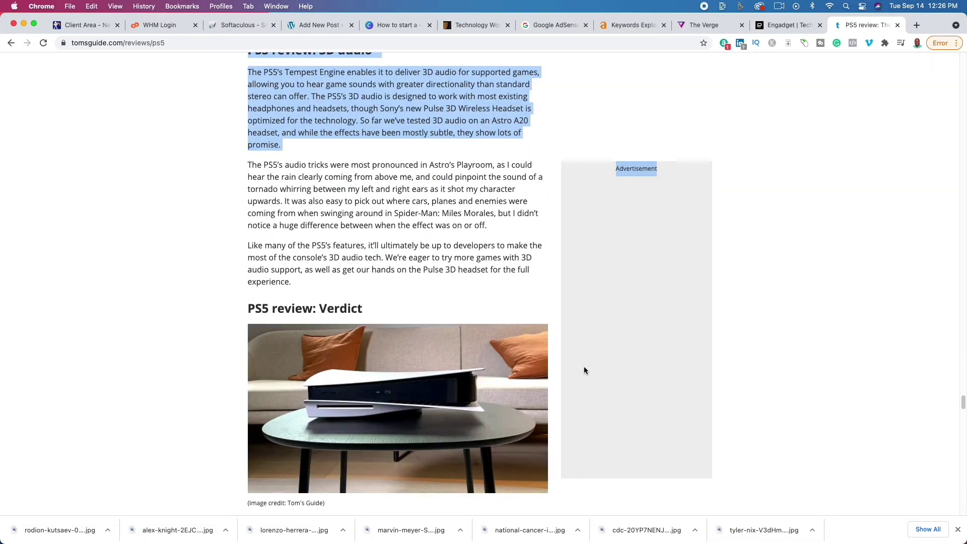
scroll(585, 371, down, 3)
scroll(585, 370, up, 7)
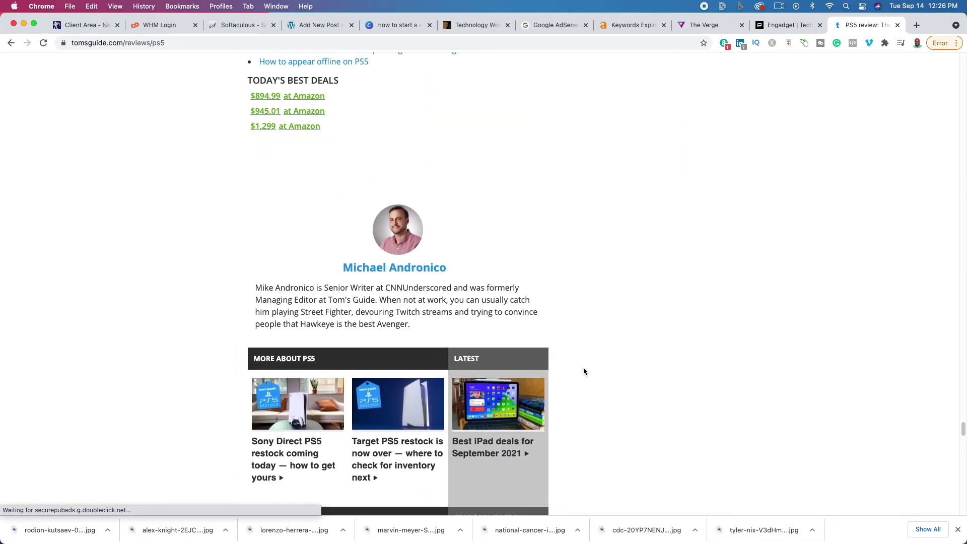
drag(585, 371, 512, 348)
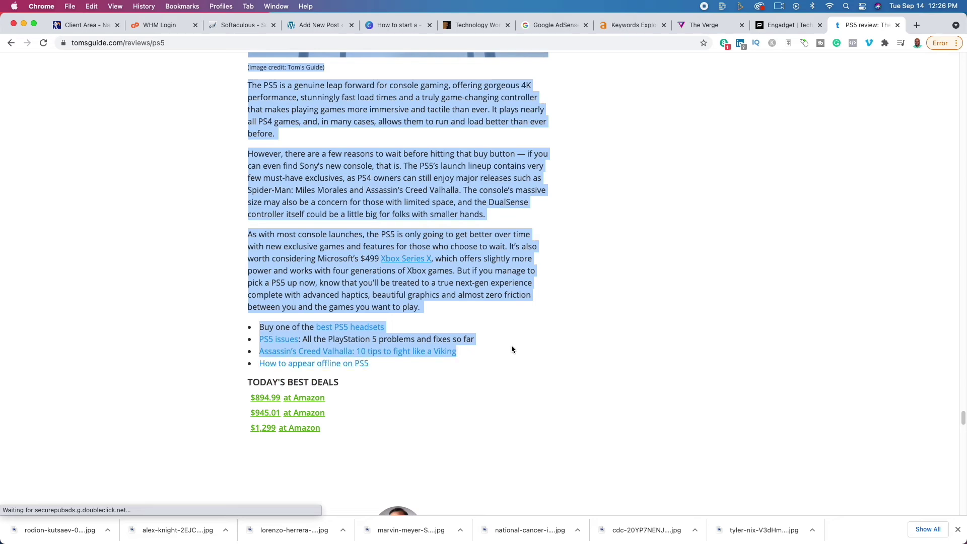
right_click(412, 201)
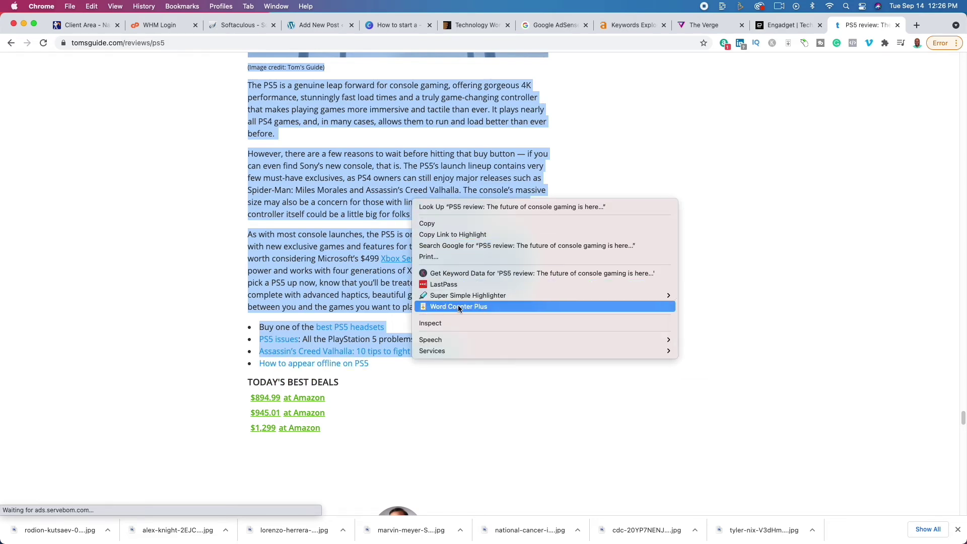
click(458, 309)
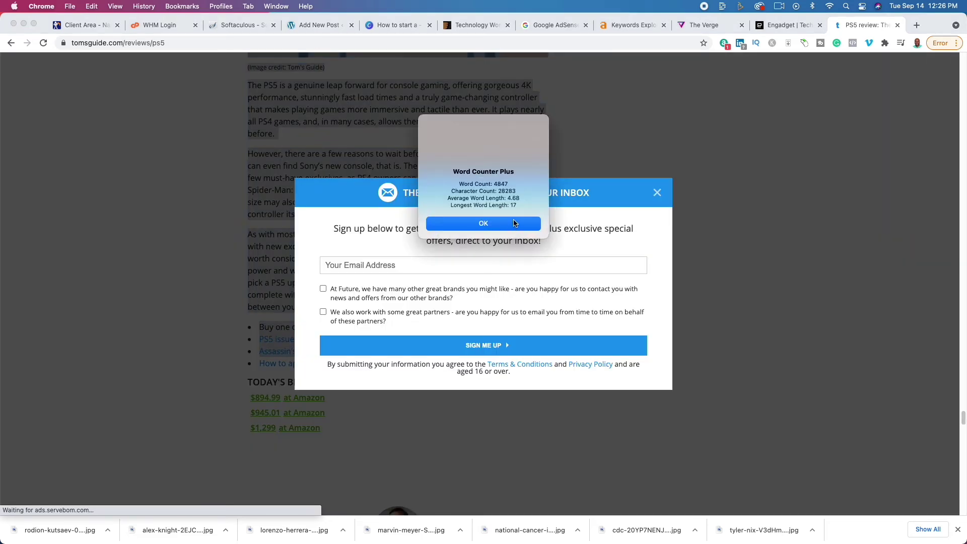
click(515, 223)
click(657, 192)
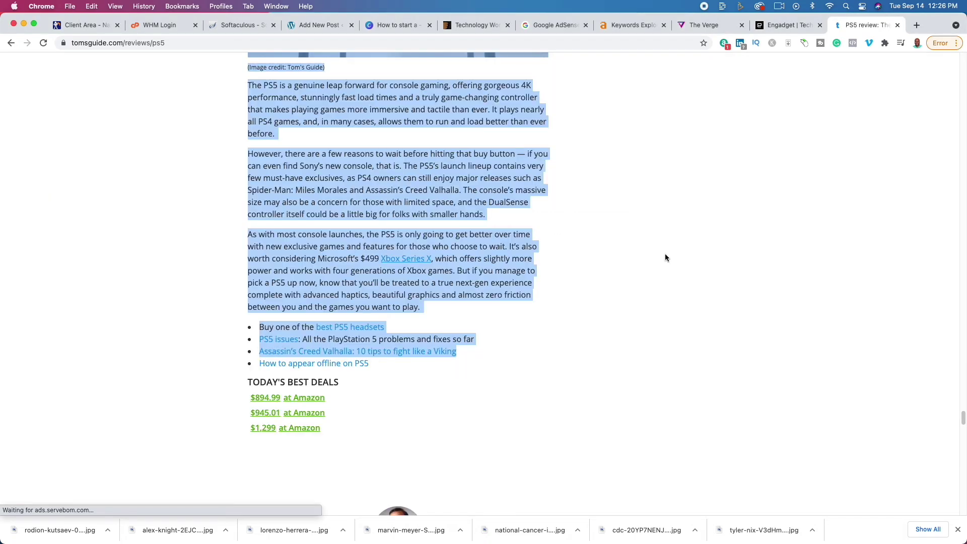
scroll(540, 298, up, 20)
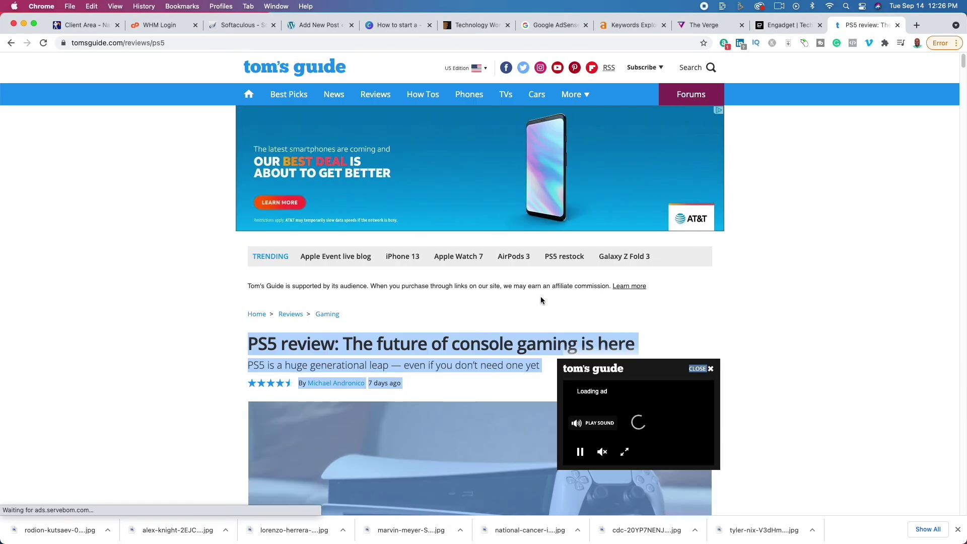
click(756, 365)
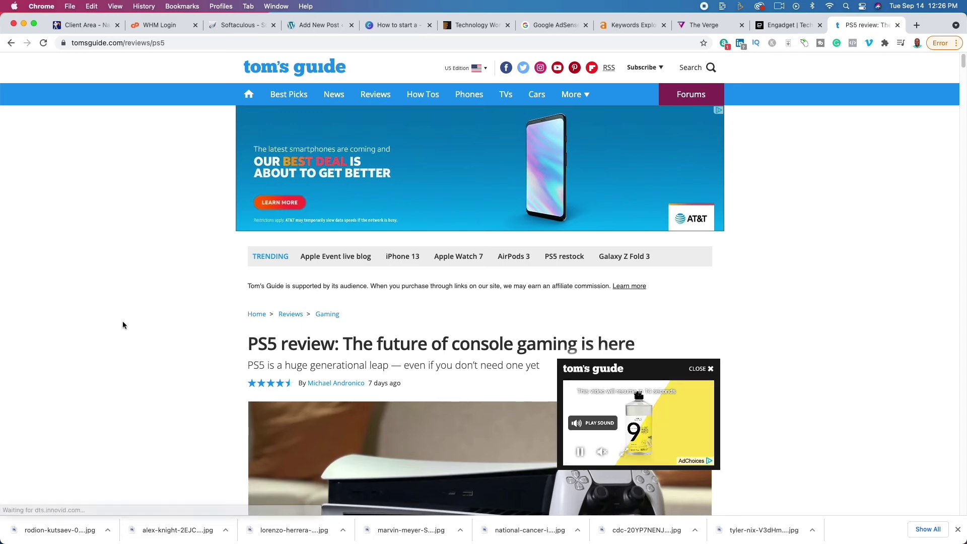
scroll(123, 325, down, 3)
scroll(123, 325, down, 2)
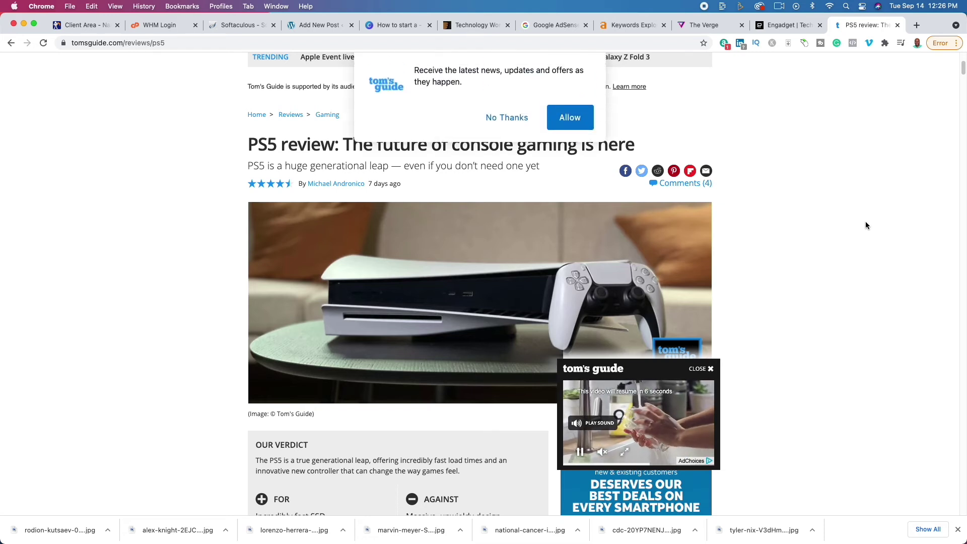
Step: Return to the WordPress post and outline its body in separate paragraphs reading "Who", "what", "when", "where", "why" and "how"
click(293, 27)
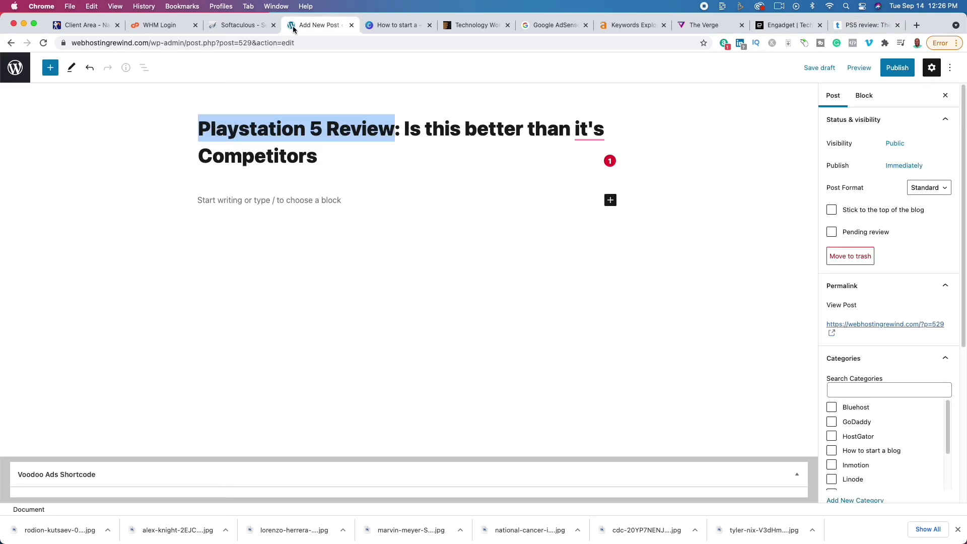
click(305, 202)
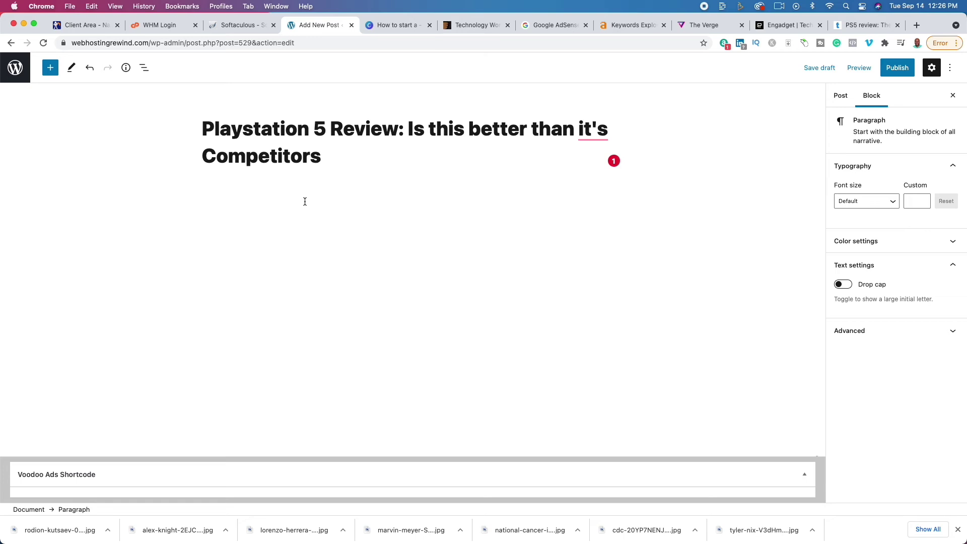
text(Who)
key(Return)
text(what)
key(Return)
text(when)
key(Return)
text(where)
key(Return)
text(why)
key(Return)
text(ho)
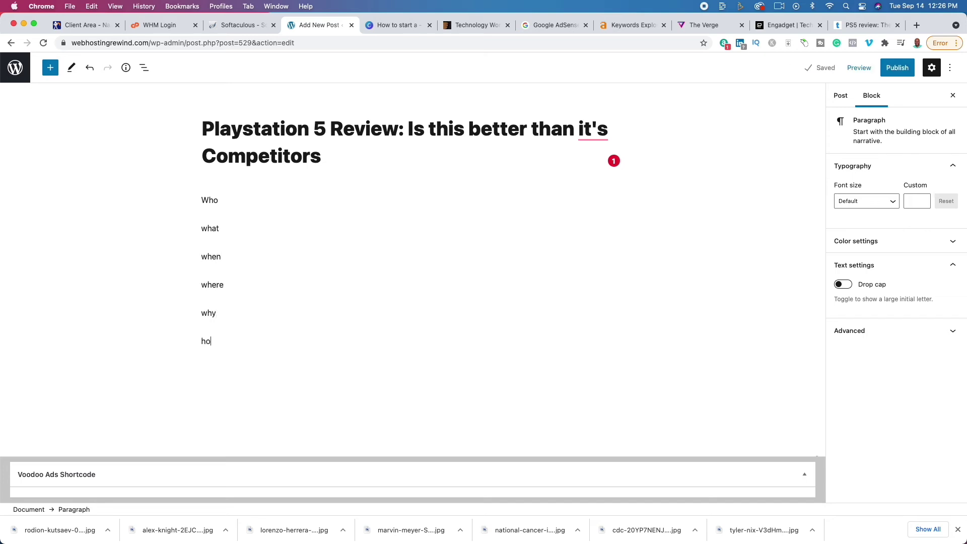
text(w)
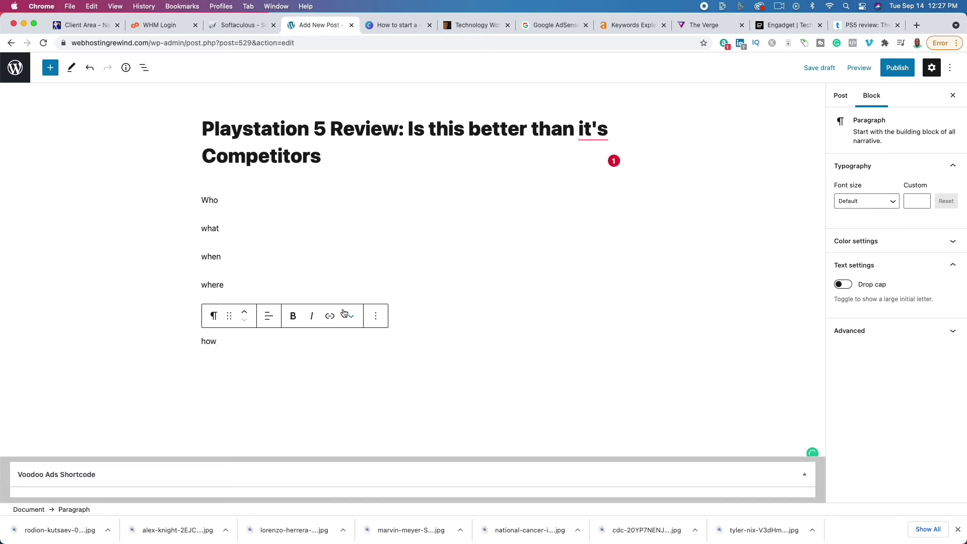
Step: Extend the "when" paragraph to read "when was the playstation 5 released"
click(243, 258)
text(was )
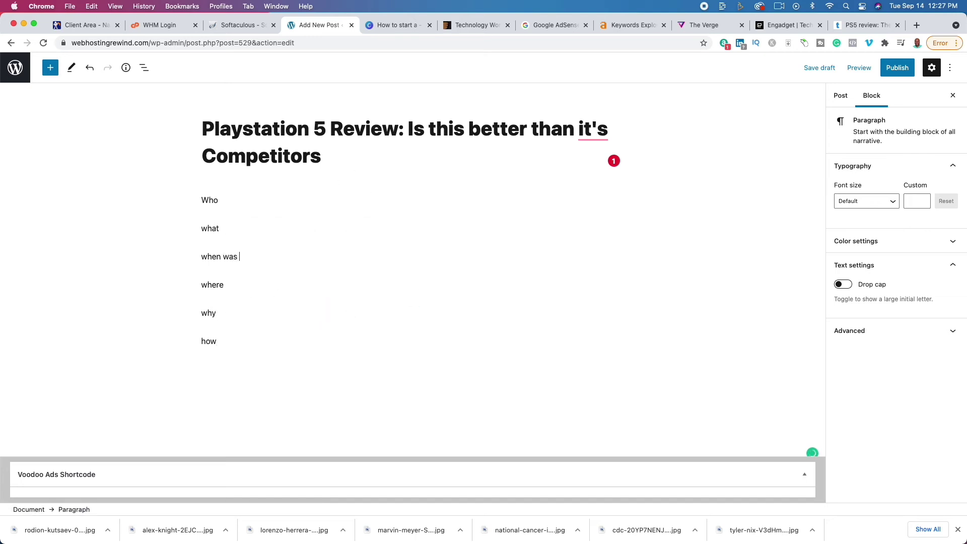
text(the playstation 5 released)
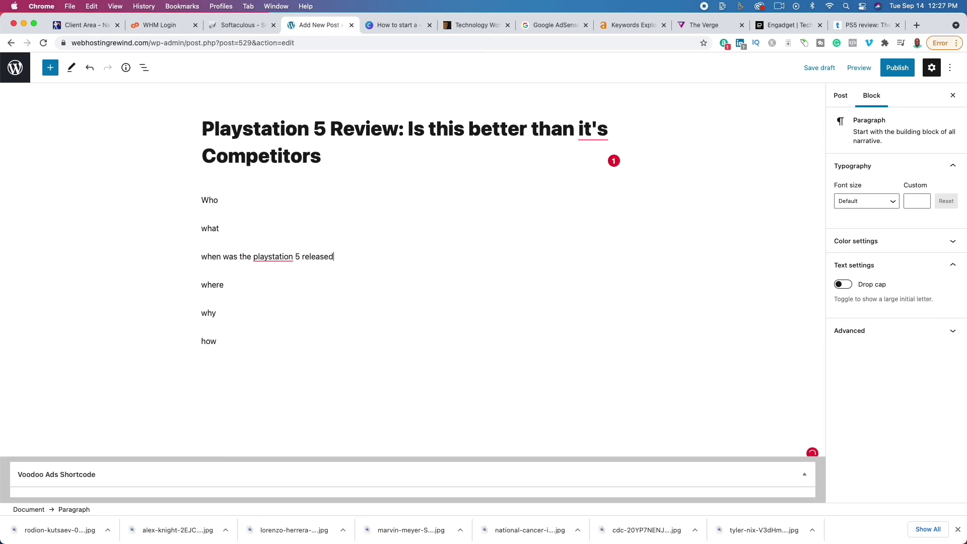
Step: Extend the "where" paragraph to read "where to buy the latest PlayStation 5"
click(235, 285)
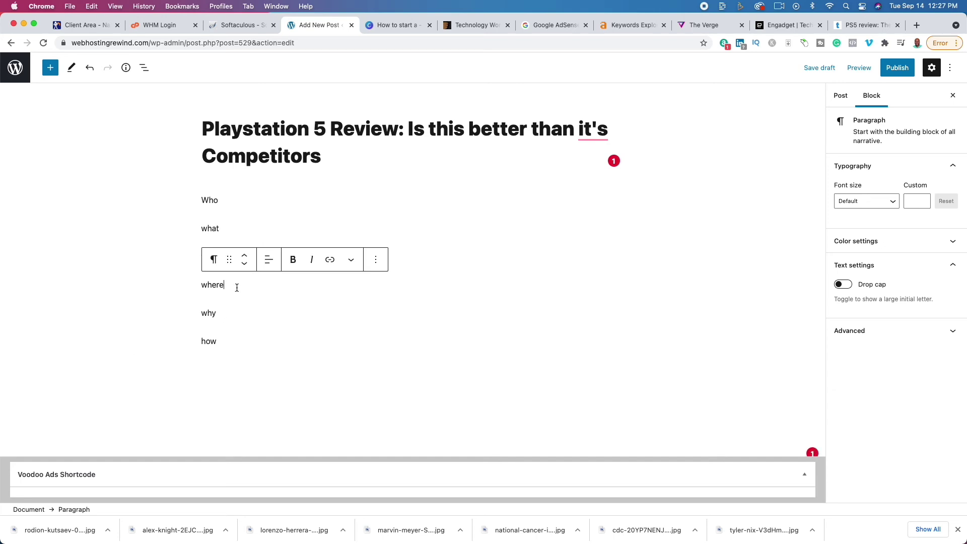
text(to bu)
key(BackSpace)
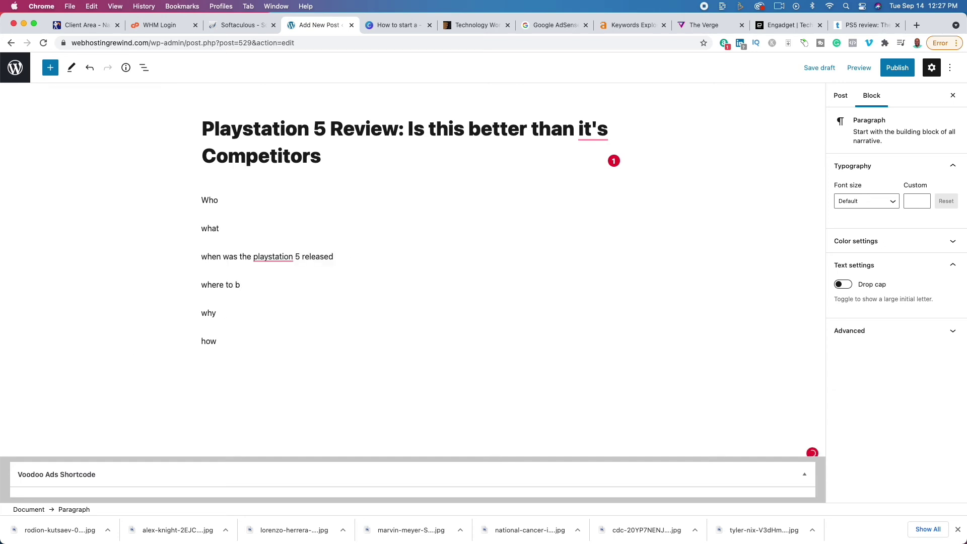
text(uy the latest PlayStation 5)
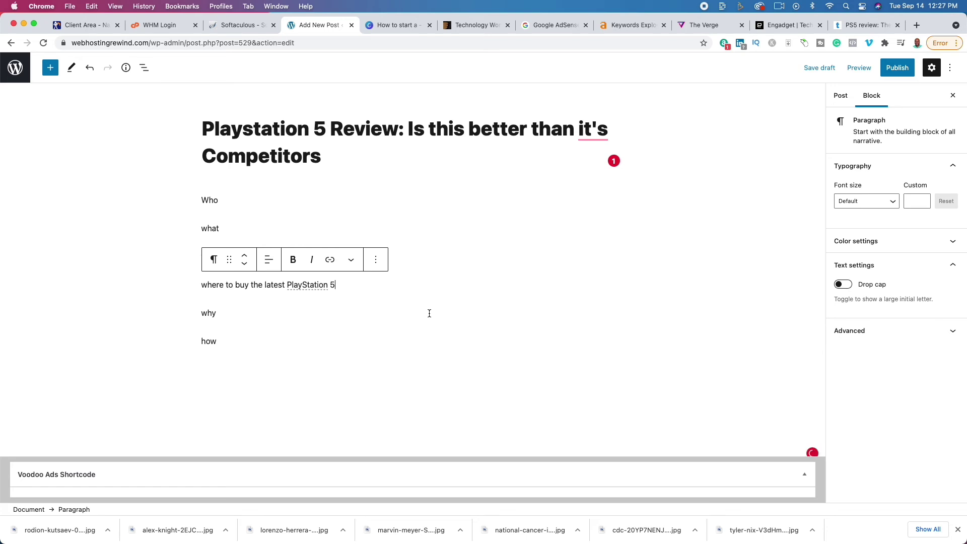
Step: Correct "it's" to "its" in the post title and clear the text of the "where to buy the latest PlayStation 5" paragraph
mouse_move(600, 128)
click(587, 160)
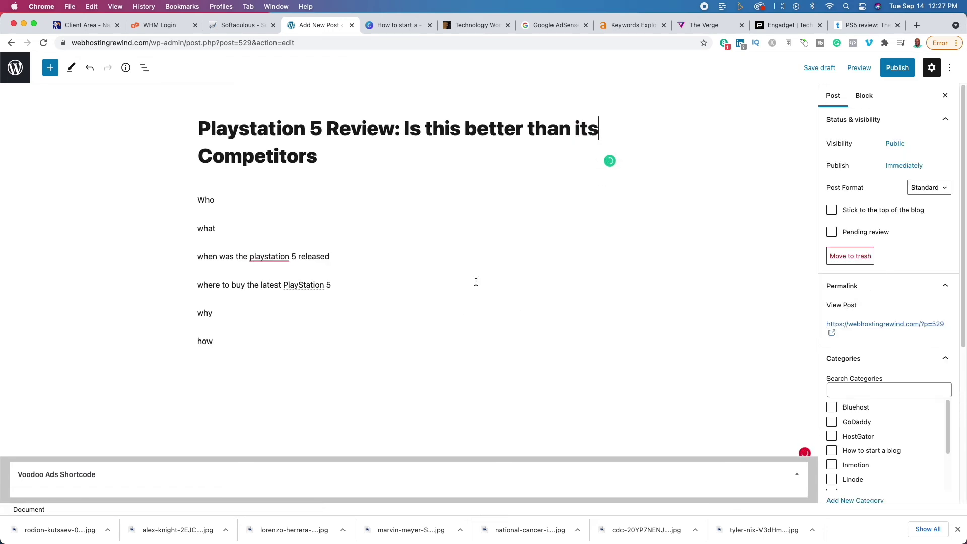
triple_click(281, 286)
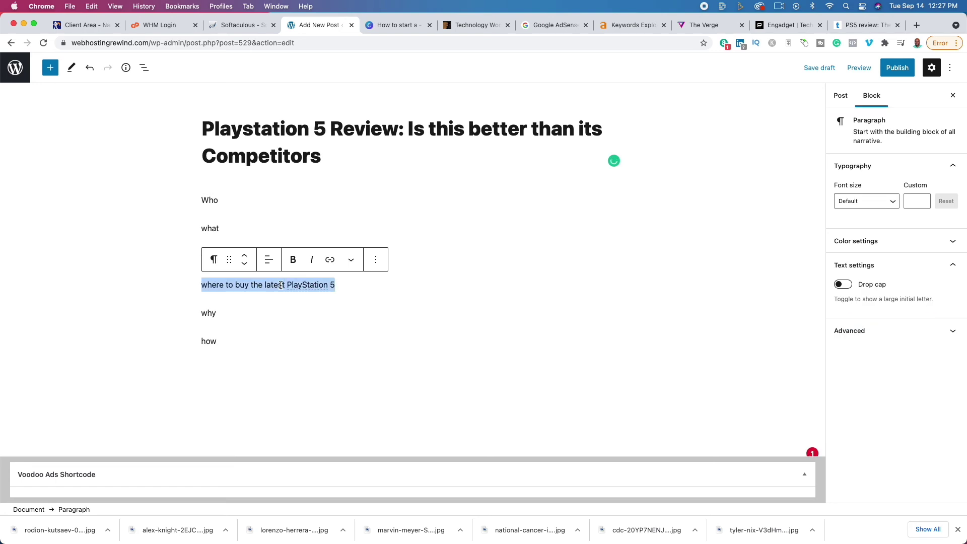
key(BackSpace)
Step: Convert the "when was the playstation 5 released" paragraph into an H2 heading
triple_click(310, 258)
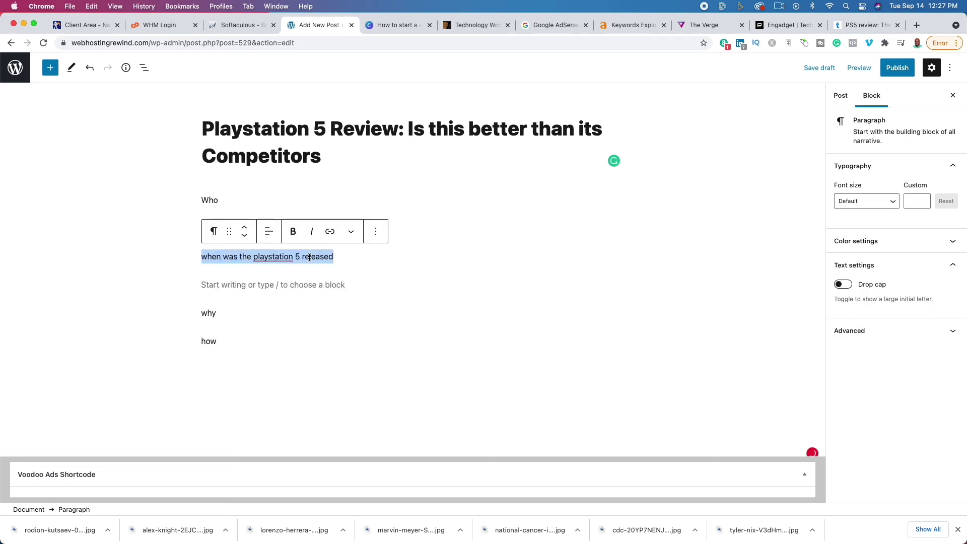
click(213, 232)
click(245, 281)
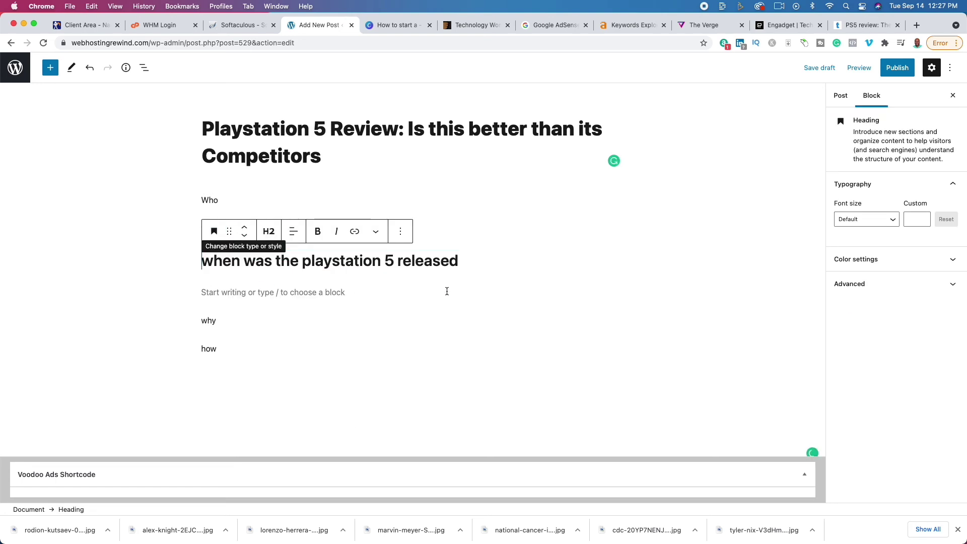
mouse_move(510, 301)
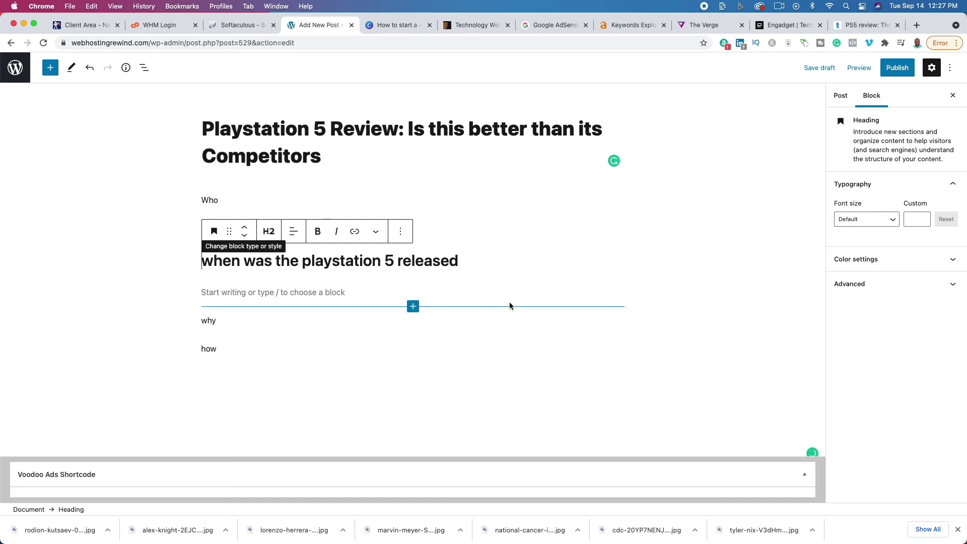
mouse_move(303, 284)
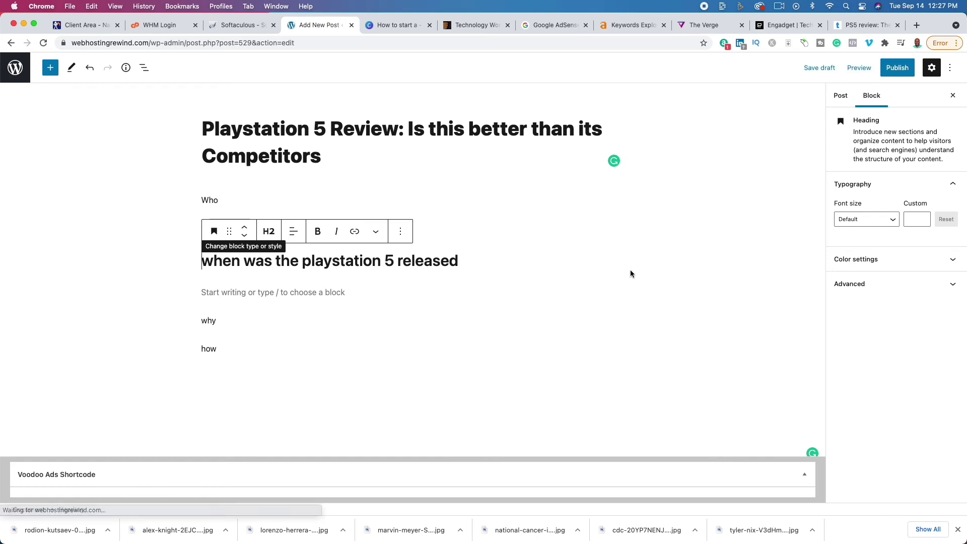
Step: Check slide 4 of the Canva presentation, and examine the ads and retailer links in the Tom's Guide PS5 review after dismissing its notification request
click(393, 25)
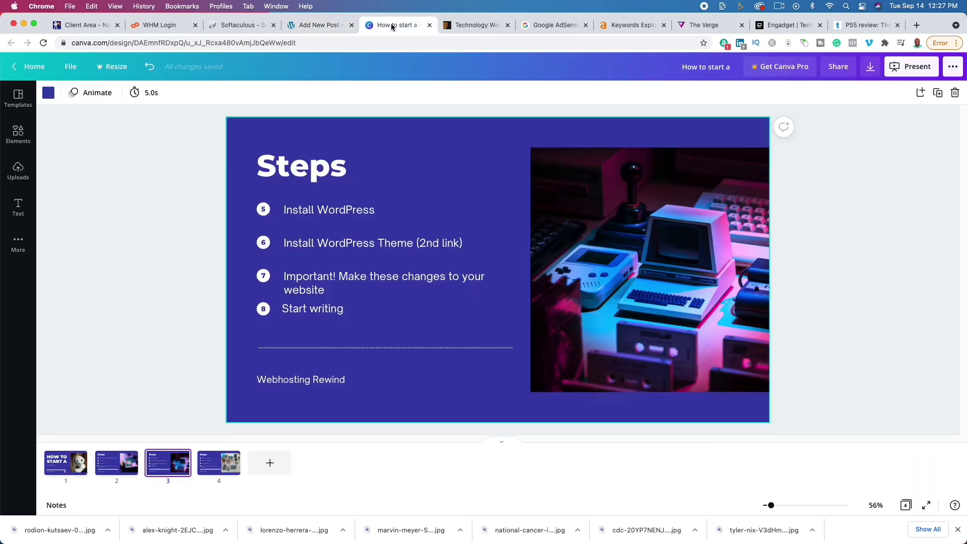
click(207, 478)
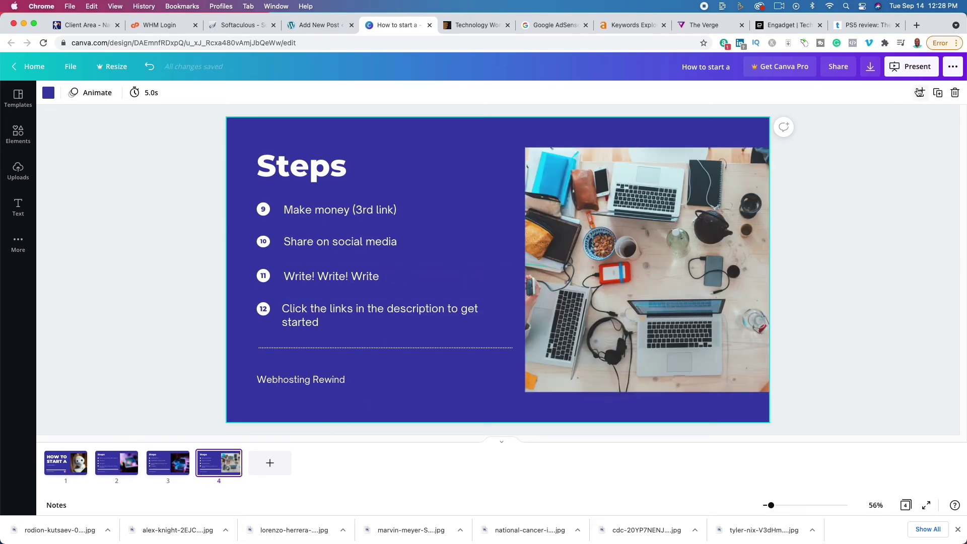
click(872, 28)
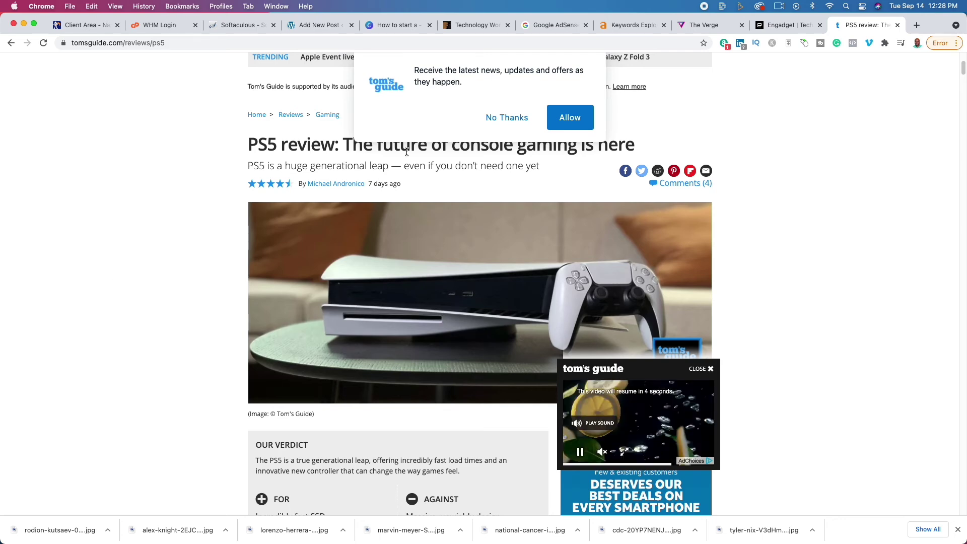
click(505, 56)
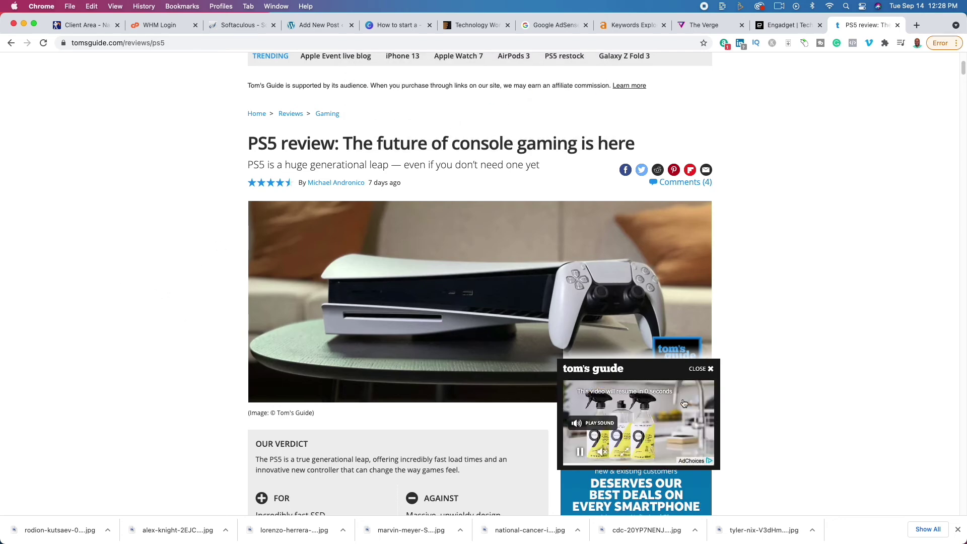
scroll(662, 189, down, 7)
scroll(662, 189, down, 15)
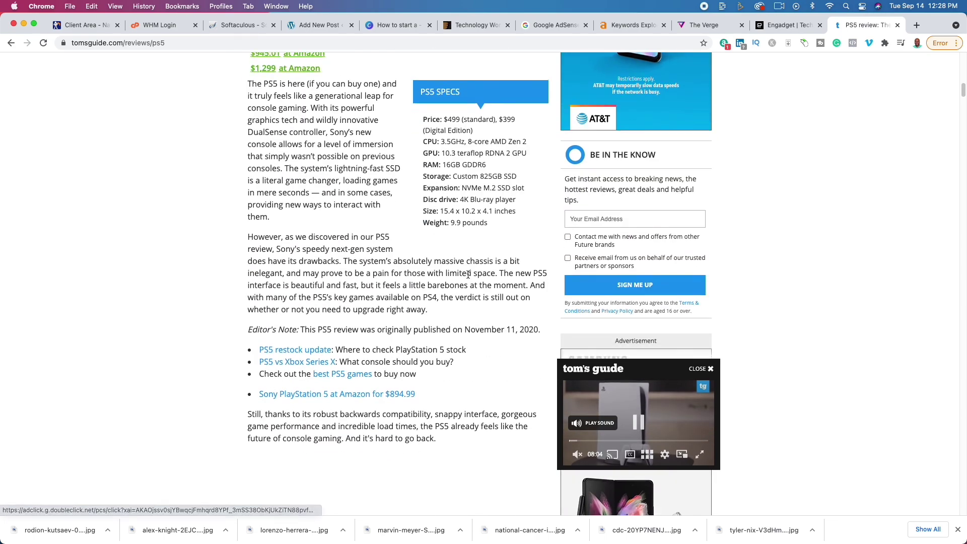
scroll(373, 271, up, 4)
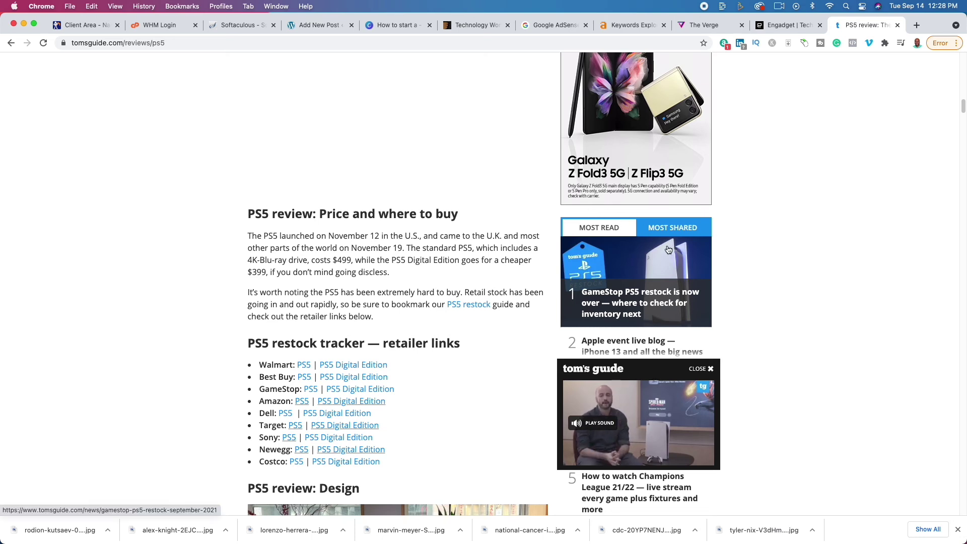
Step: View the Google AdSense start page and examine the ads and Amazon deal links near the top of the Tom's Guide review
click(552, 27)
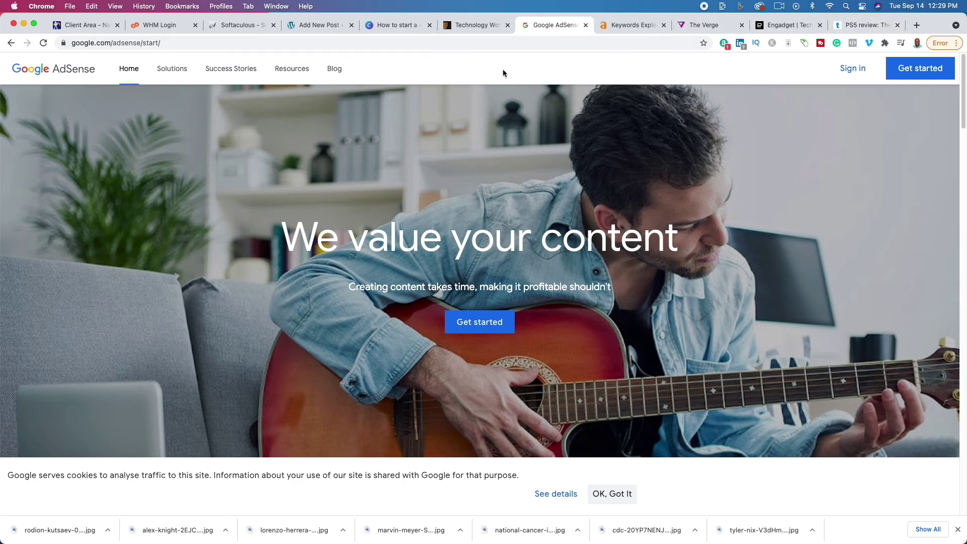
click(865, 25)
scroll(155, 269, up, 15)
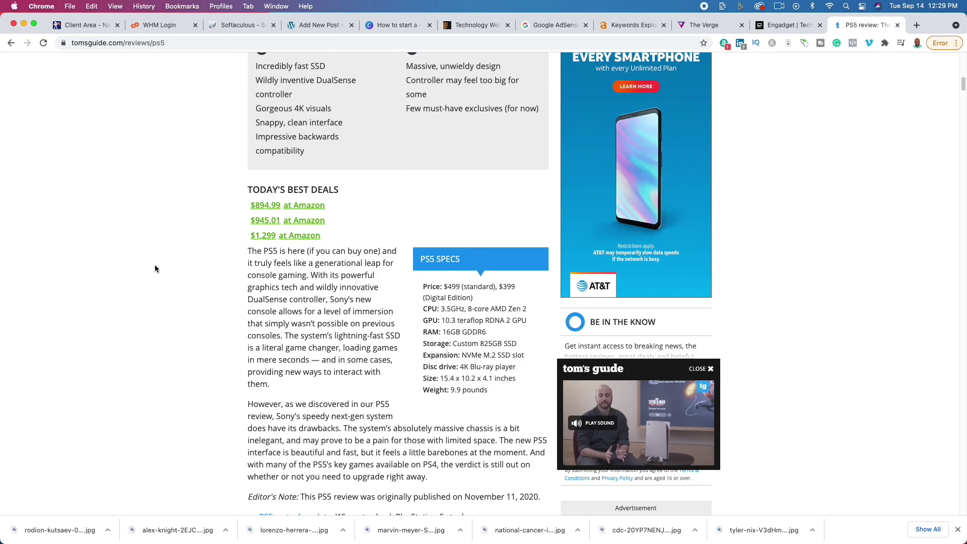
scroll(155, 269, down, 8)
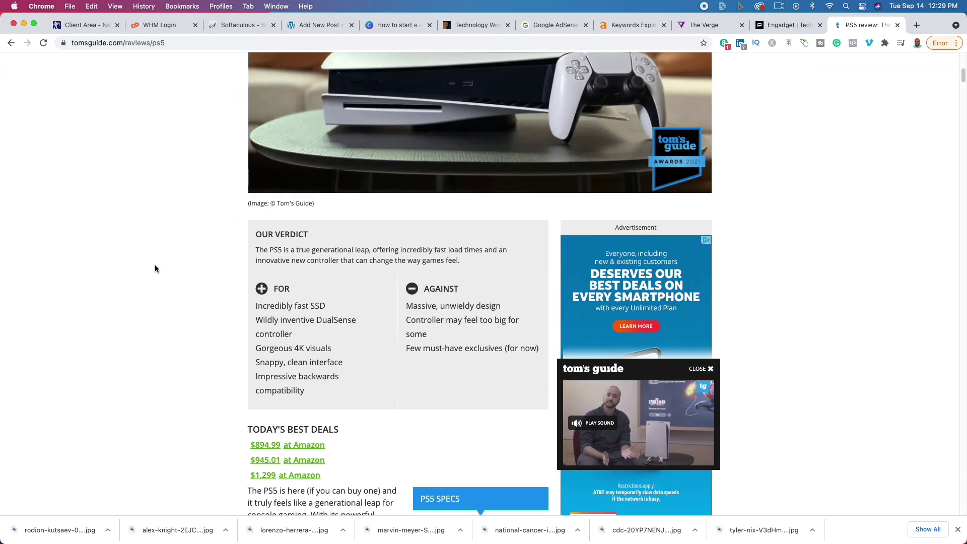
Step: Examine the verdict, Amazon deals, PS5 specs, pricing section and restock retailer links in the Tom's Guide PS5 review
scroll(156, 268, up, 4)
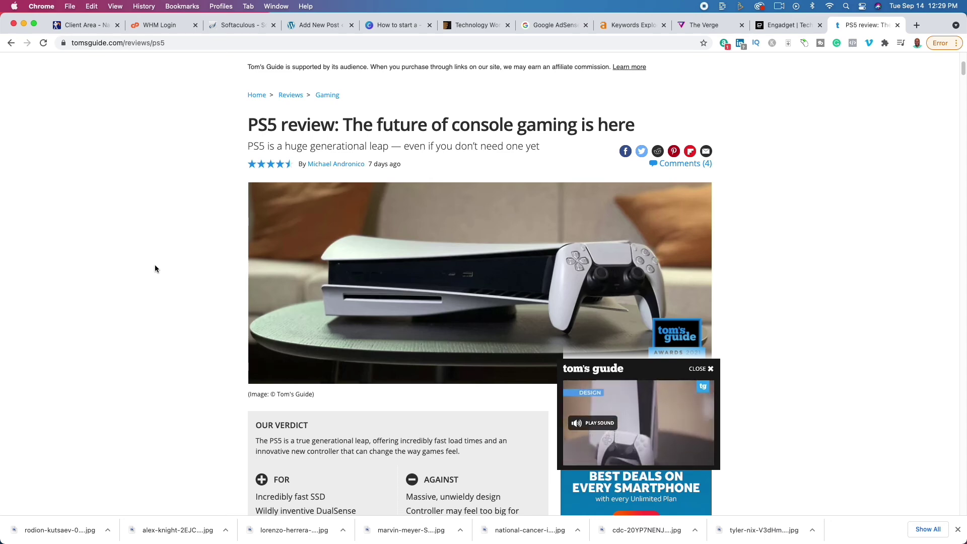
scroll(207, 276, down, 8)
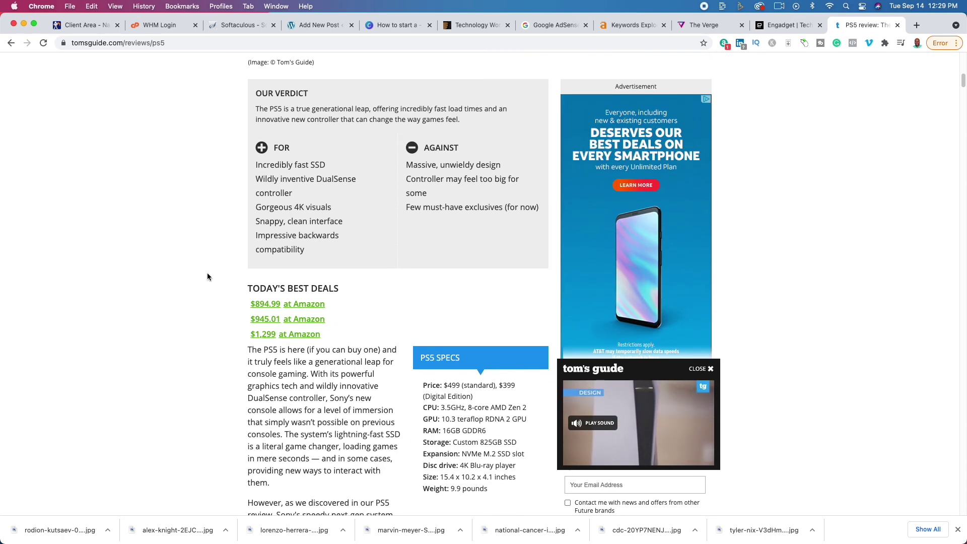
scroll(207, 274, up, 2)
scroll(208, 274, down, 2)
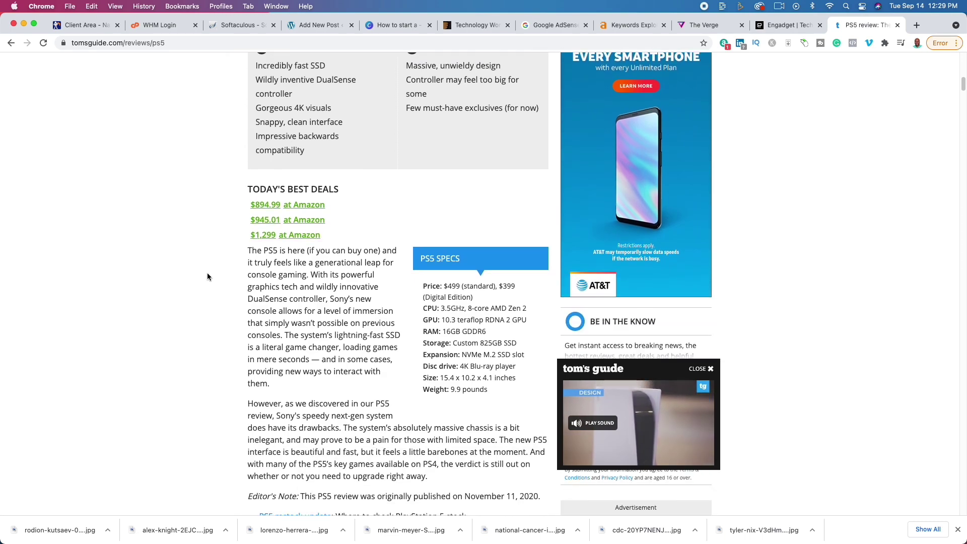
scroll(189, 310, down, 9)
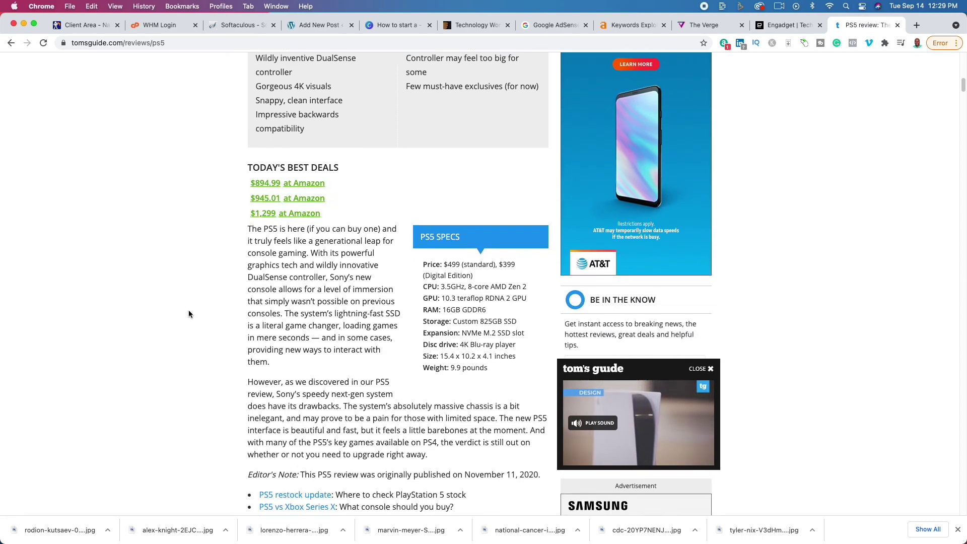
scroll(188, 310, down, 4)
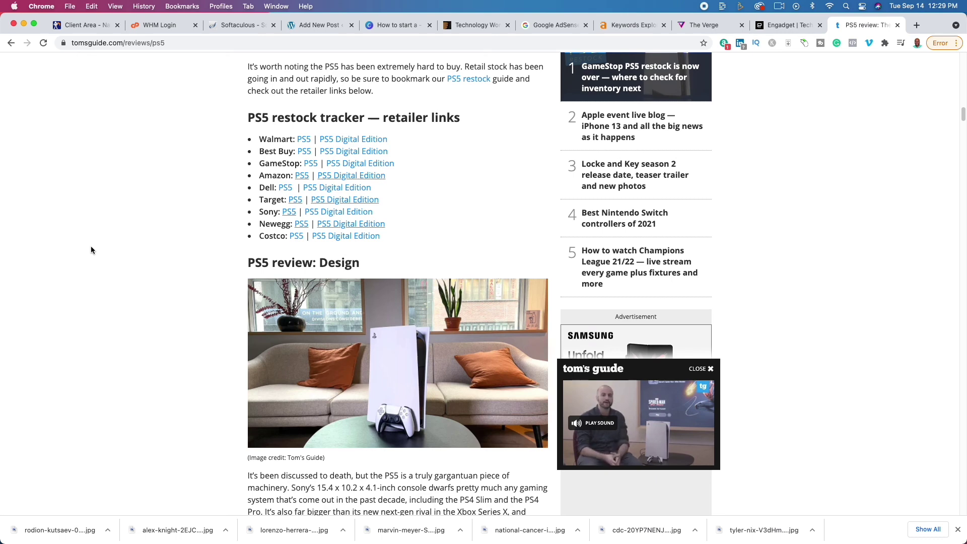
scroll(217, 261, up, 5)
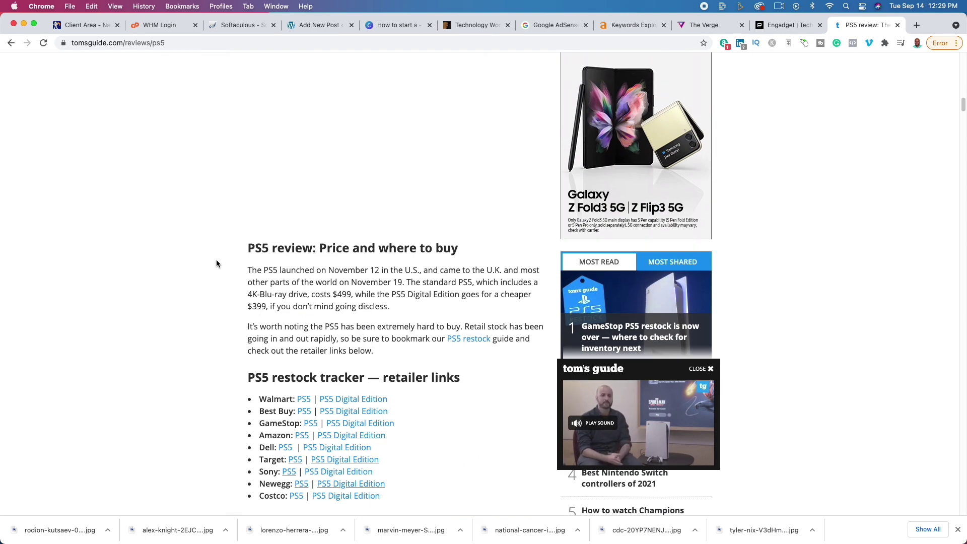
Step: Study the PS5 review's headline, top banner ad and deals section, and return to slide 4 of the Canva presentation
scroll(217, 263, up, 20)
drag(248, 344, 472, 334)
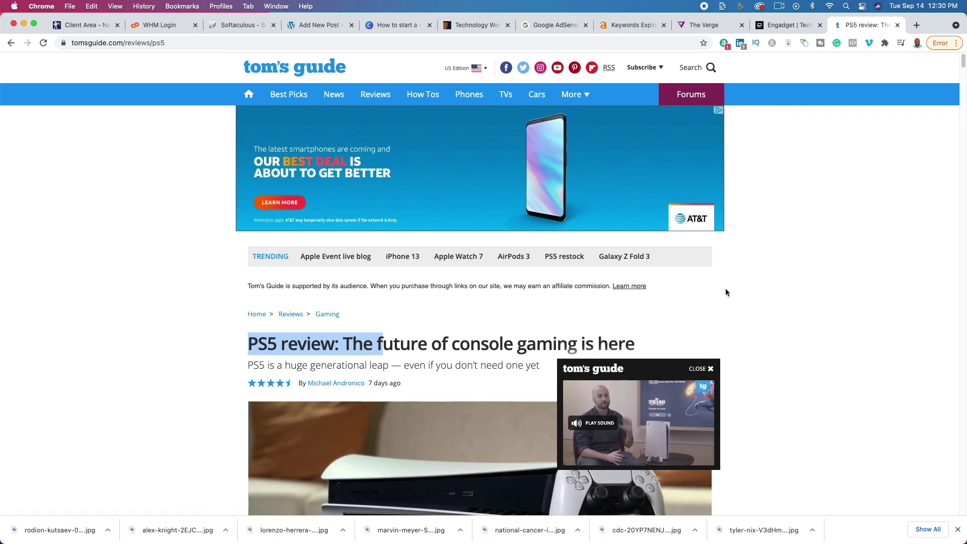
scroll(726, 292, down, 5)
scroll(726, 293, down, 15)
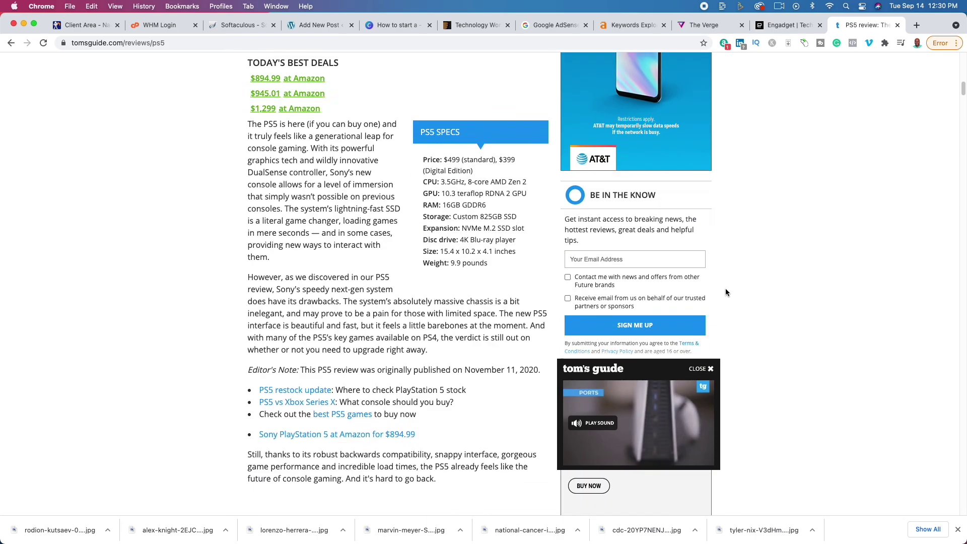
scroll(726, 292, up, 20)
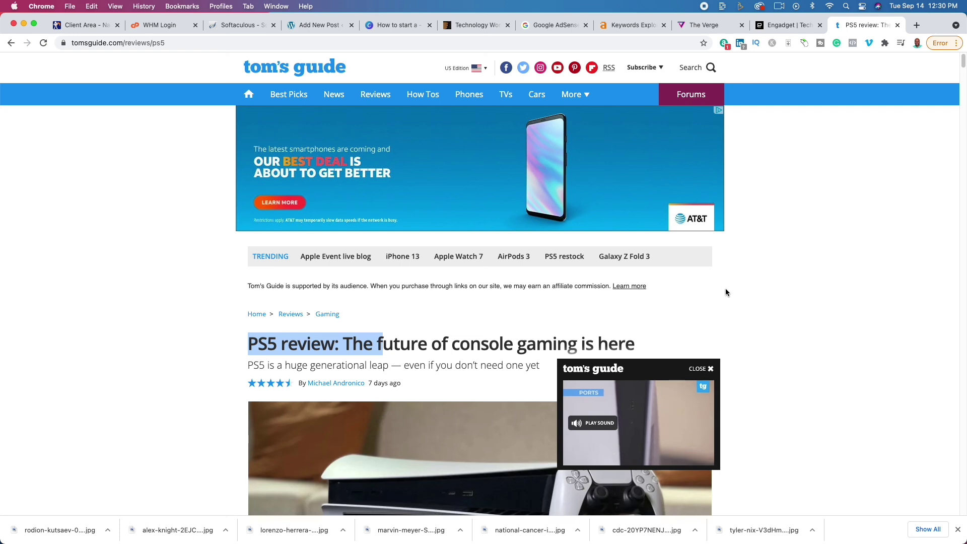
scroll(768, 351, down, 1)
scroll(768, 354, down, 5)
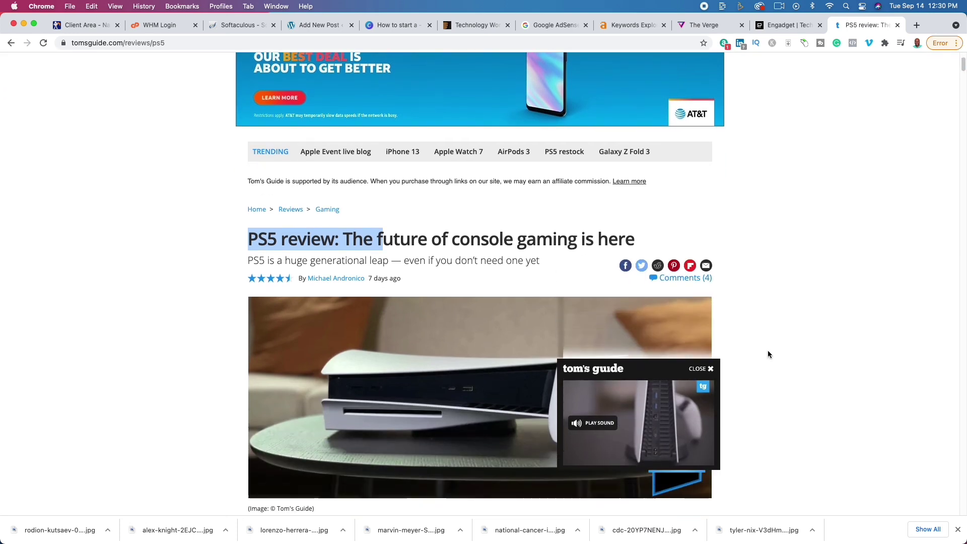
scroll(768, 354, down, 5)
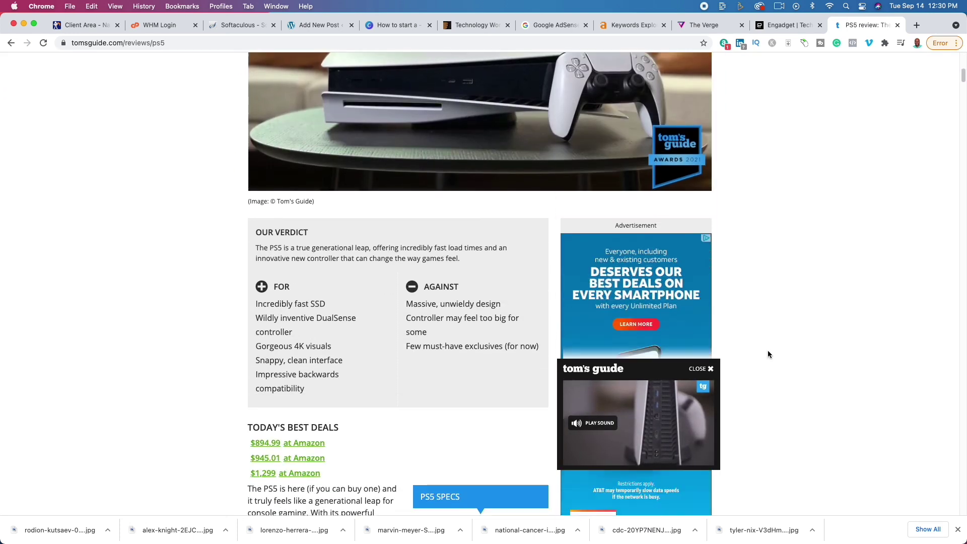
click(404, 27)
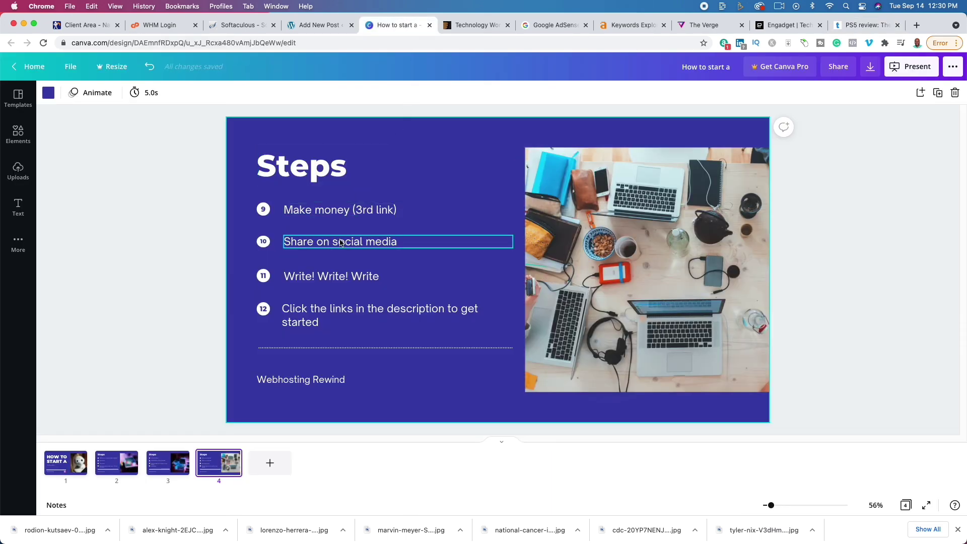